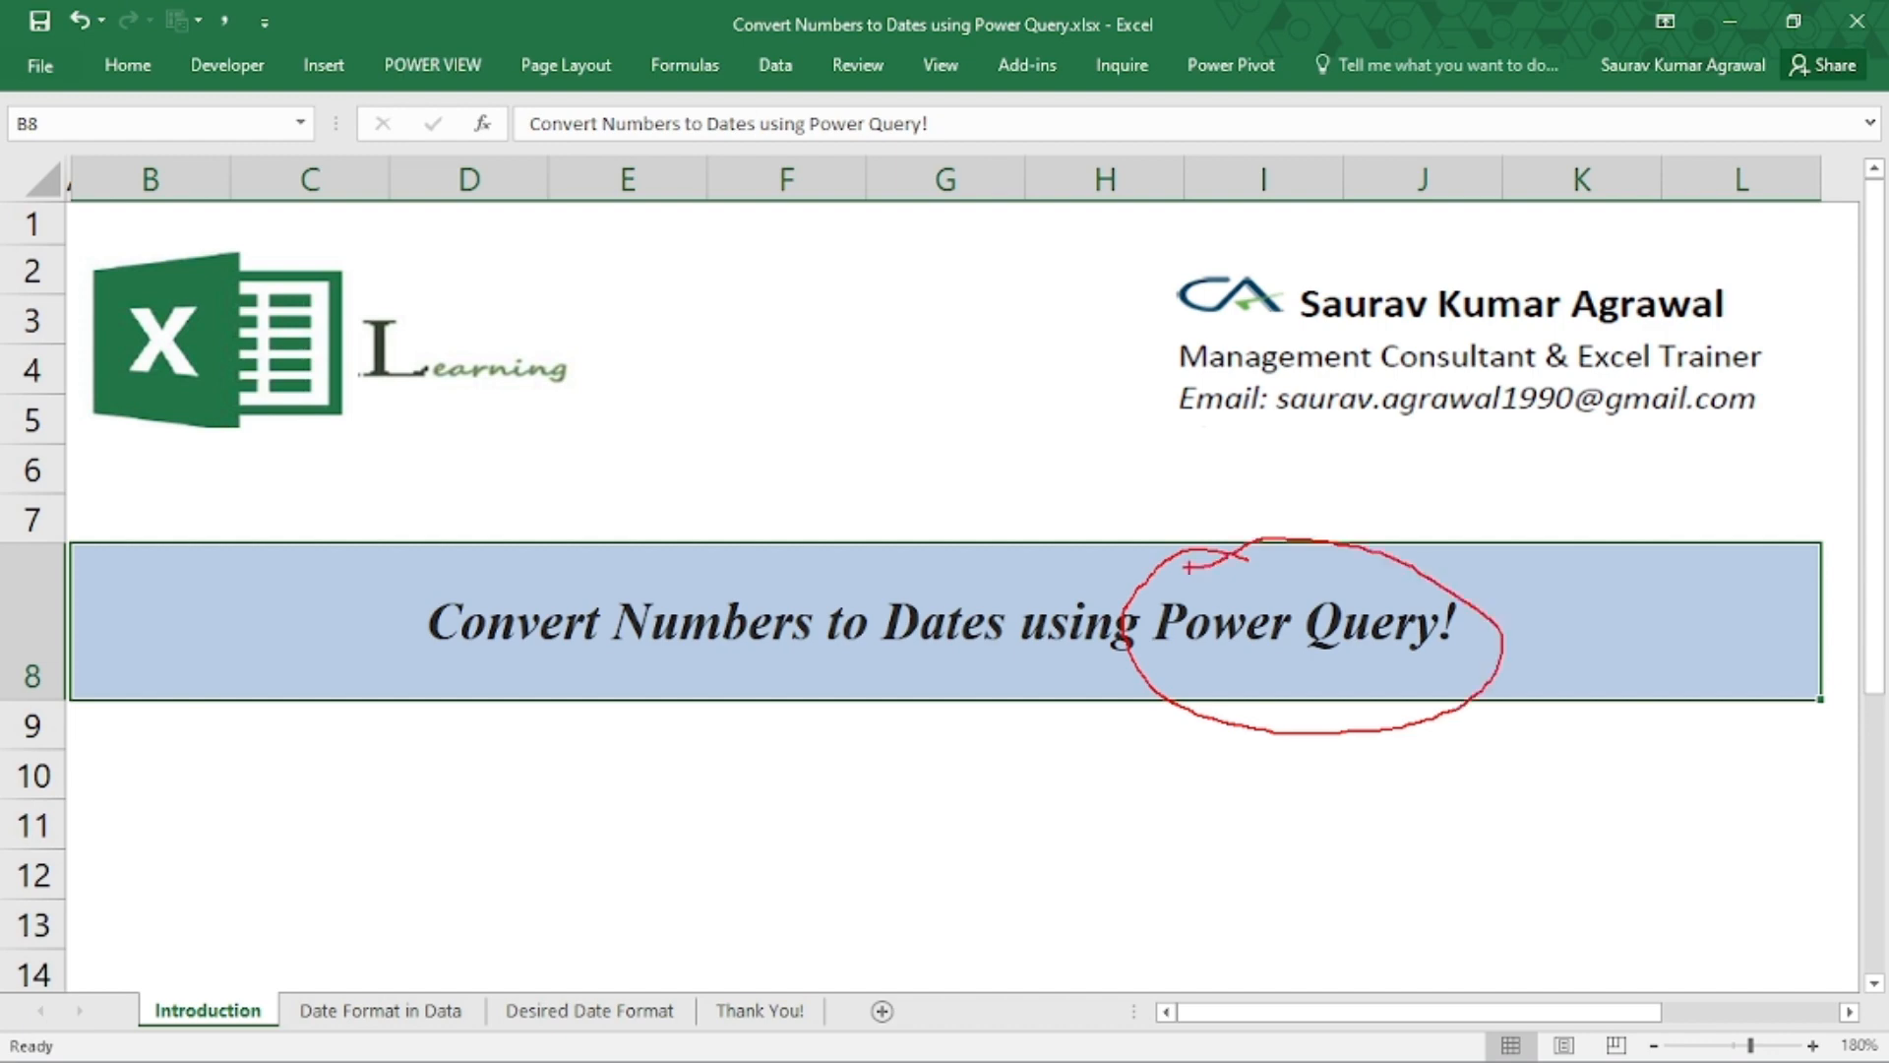
# Open the Date Format in Data sheet and examine the Date in number format column.
pyautogui.moveTo(603, 664); pyautogui.dragTo(1033, 674)
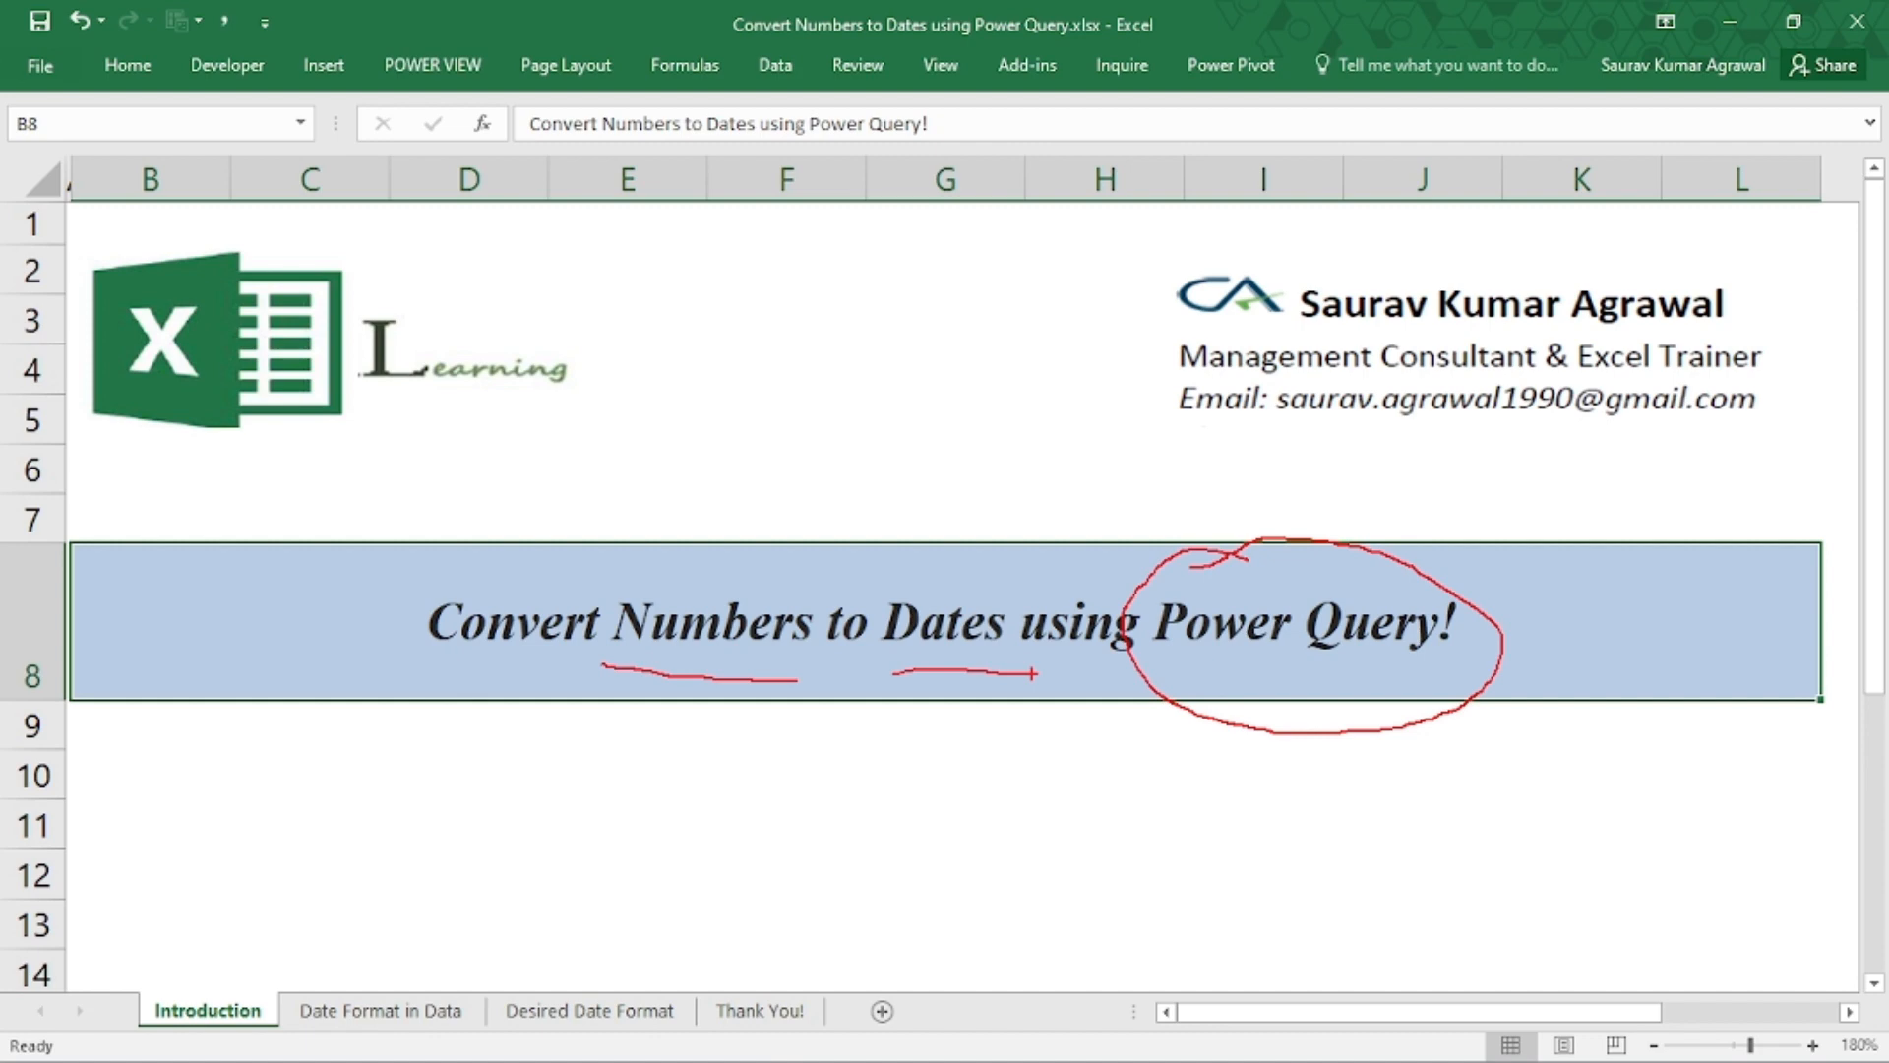
pyautogui.press('Escape')
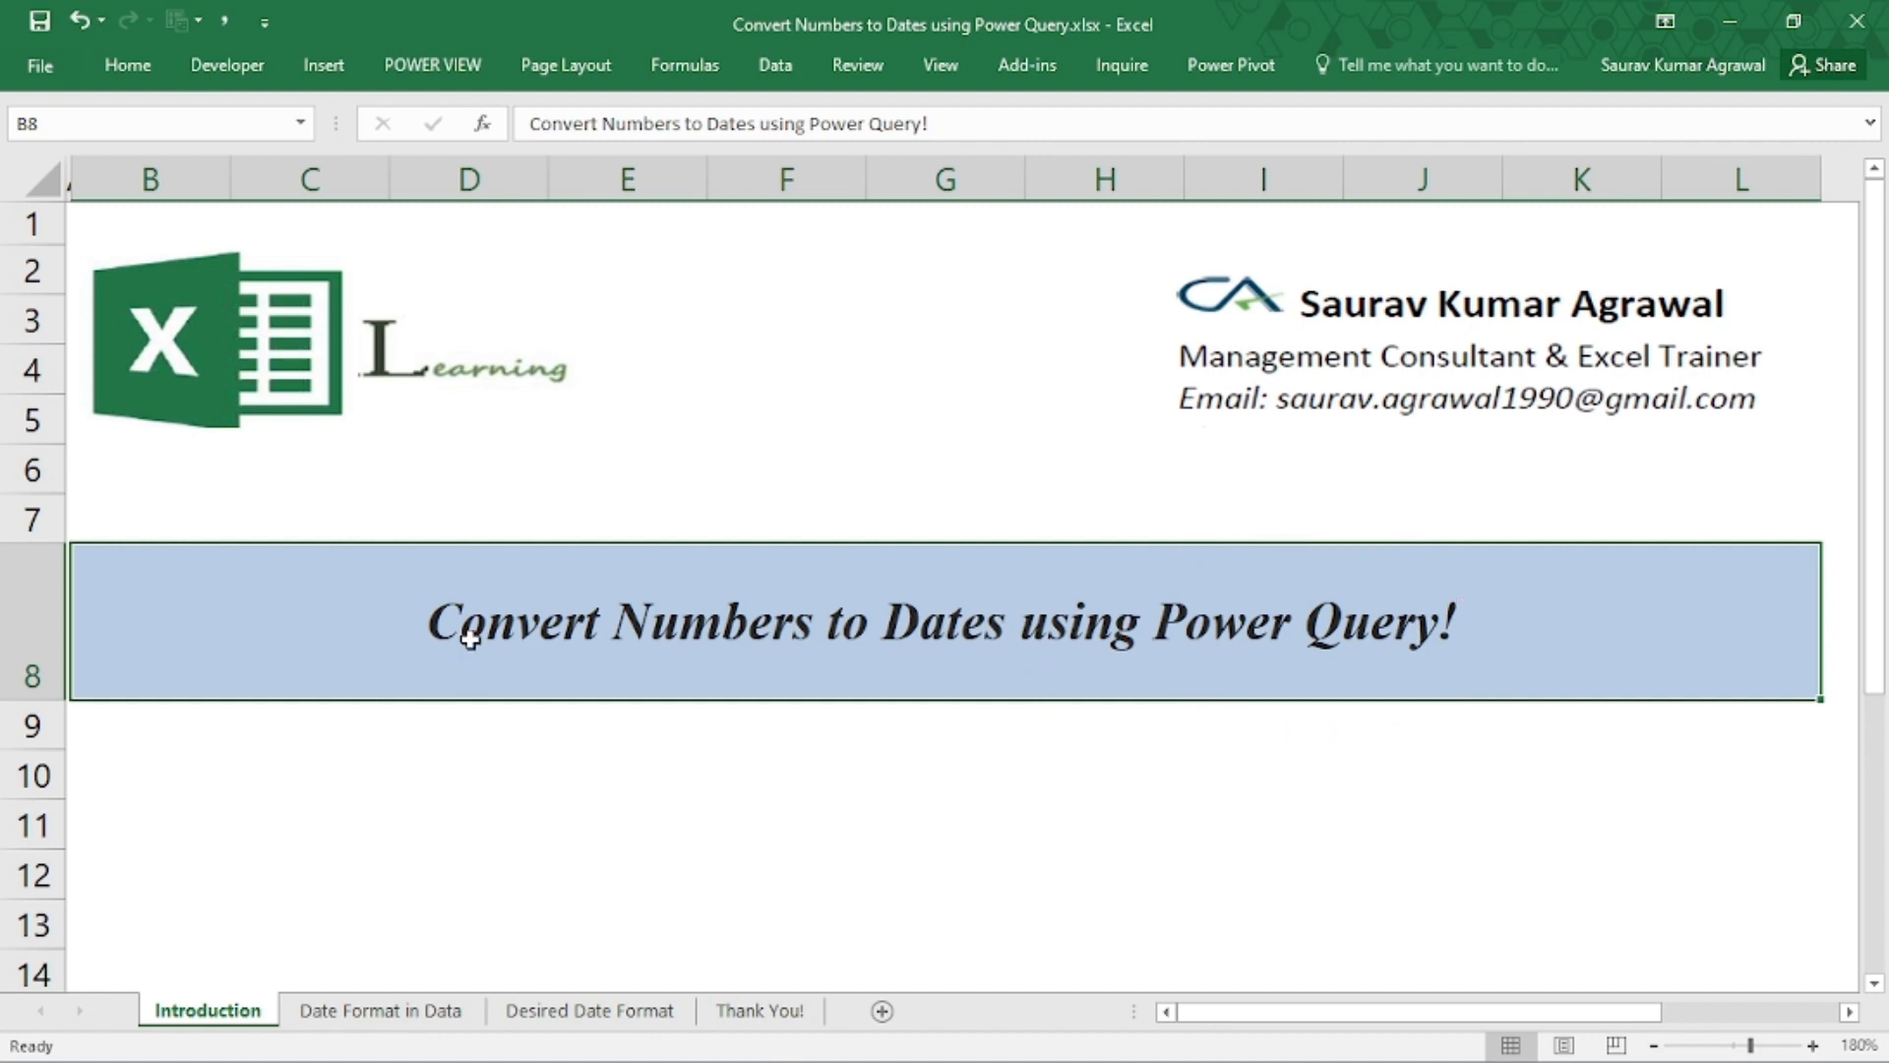
pyautogui.click(360, 1011)
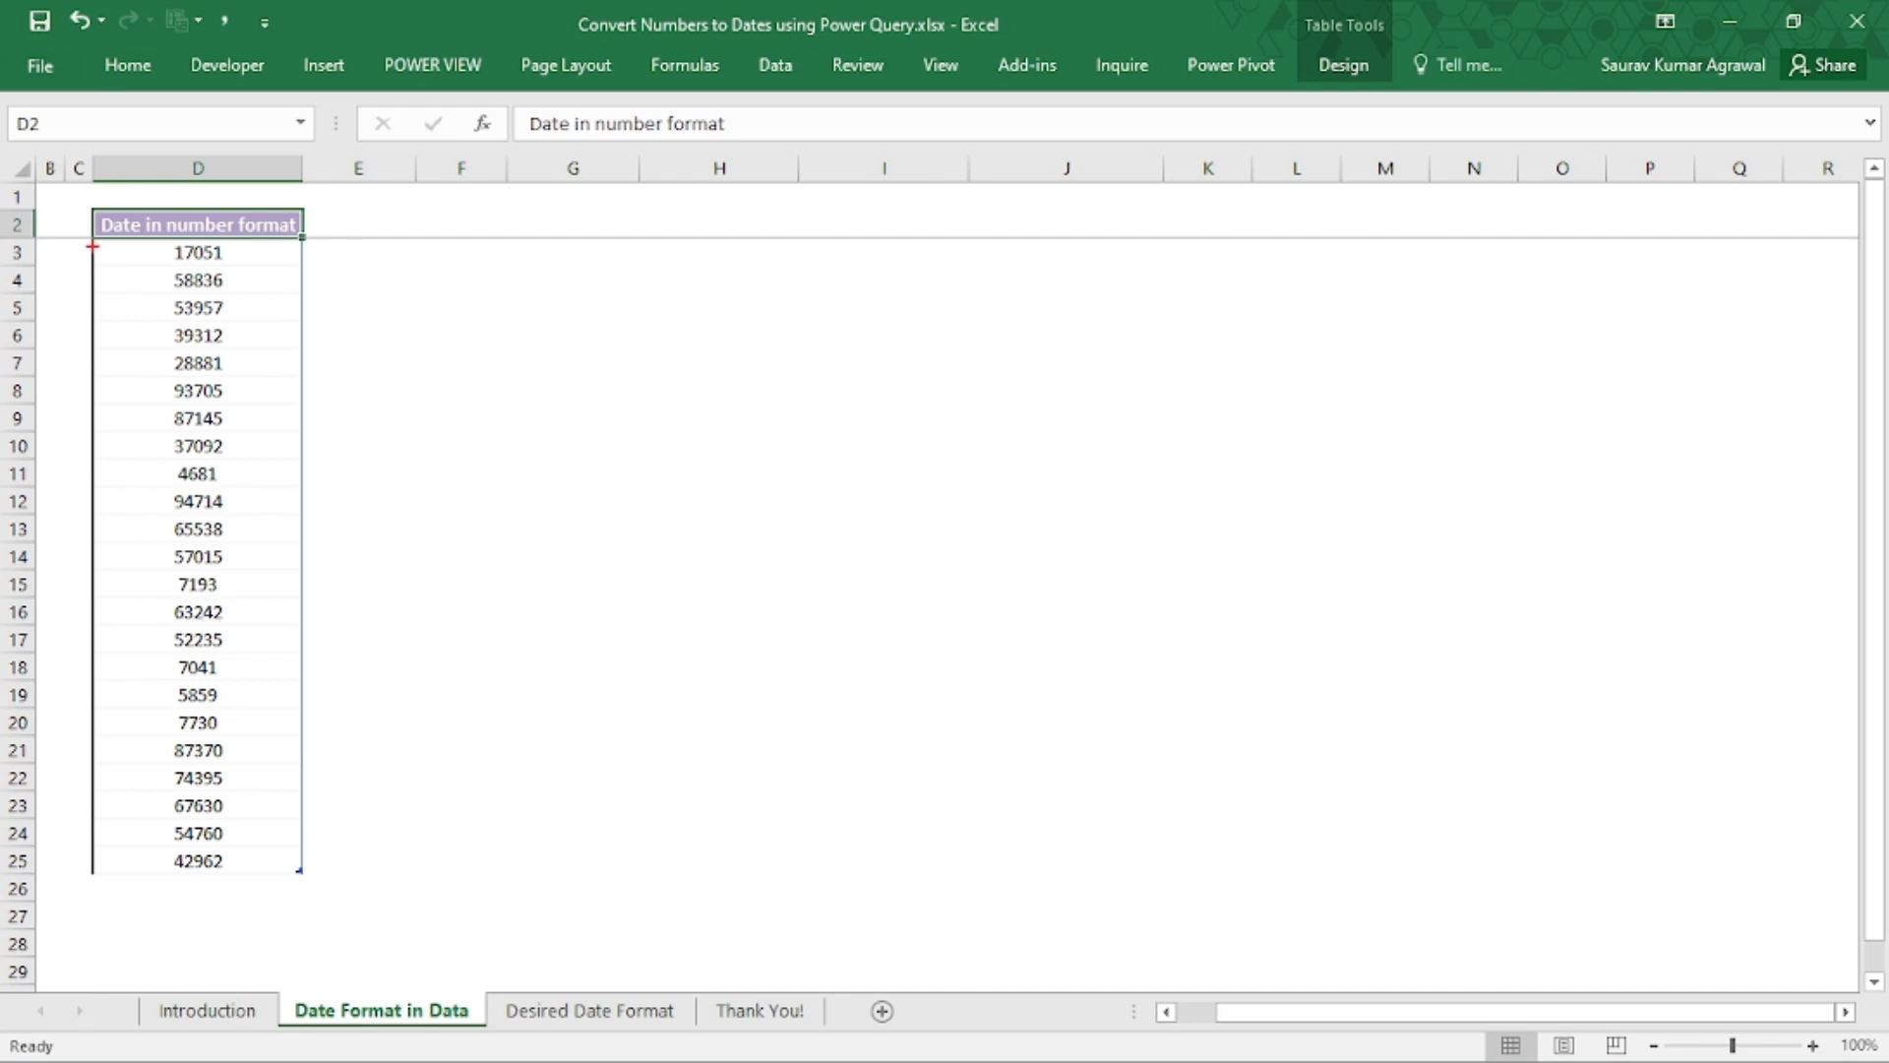
pyautogui.moveTo(84, 199); pyautogui.dragTo(313, 920)
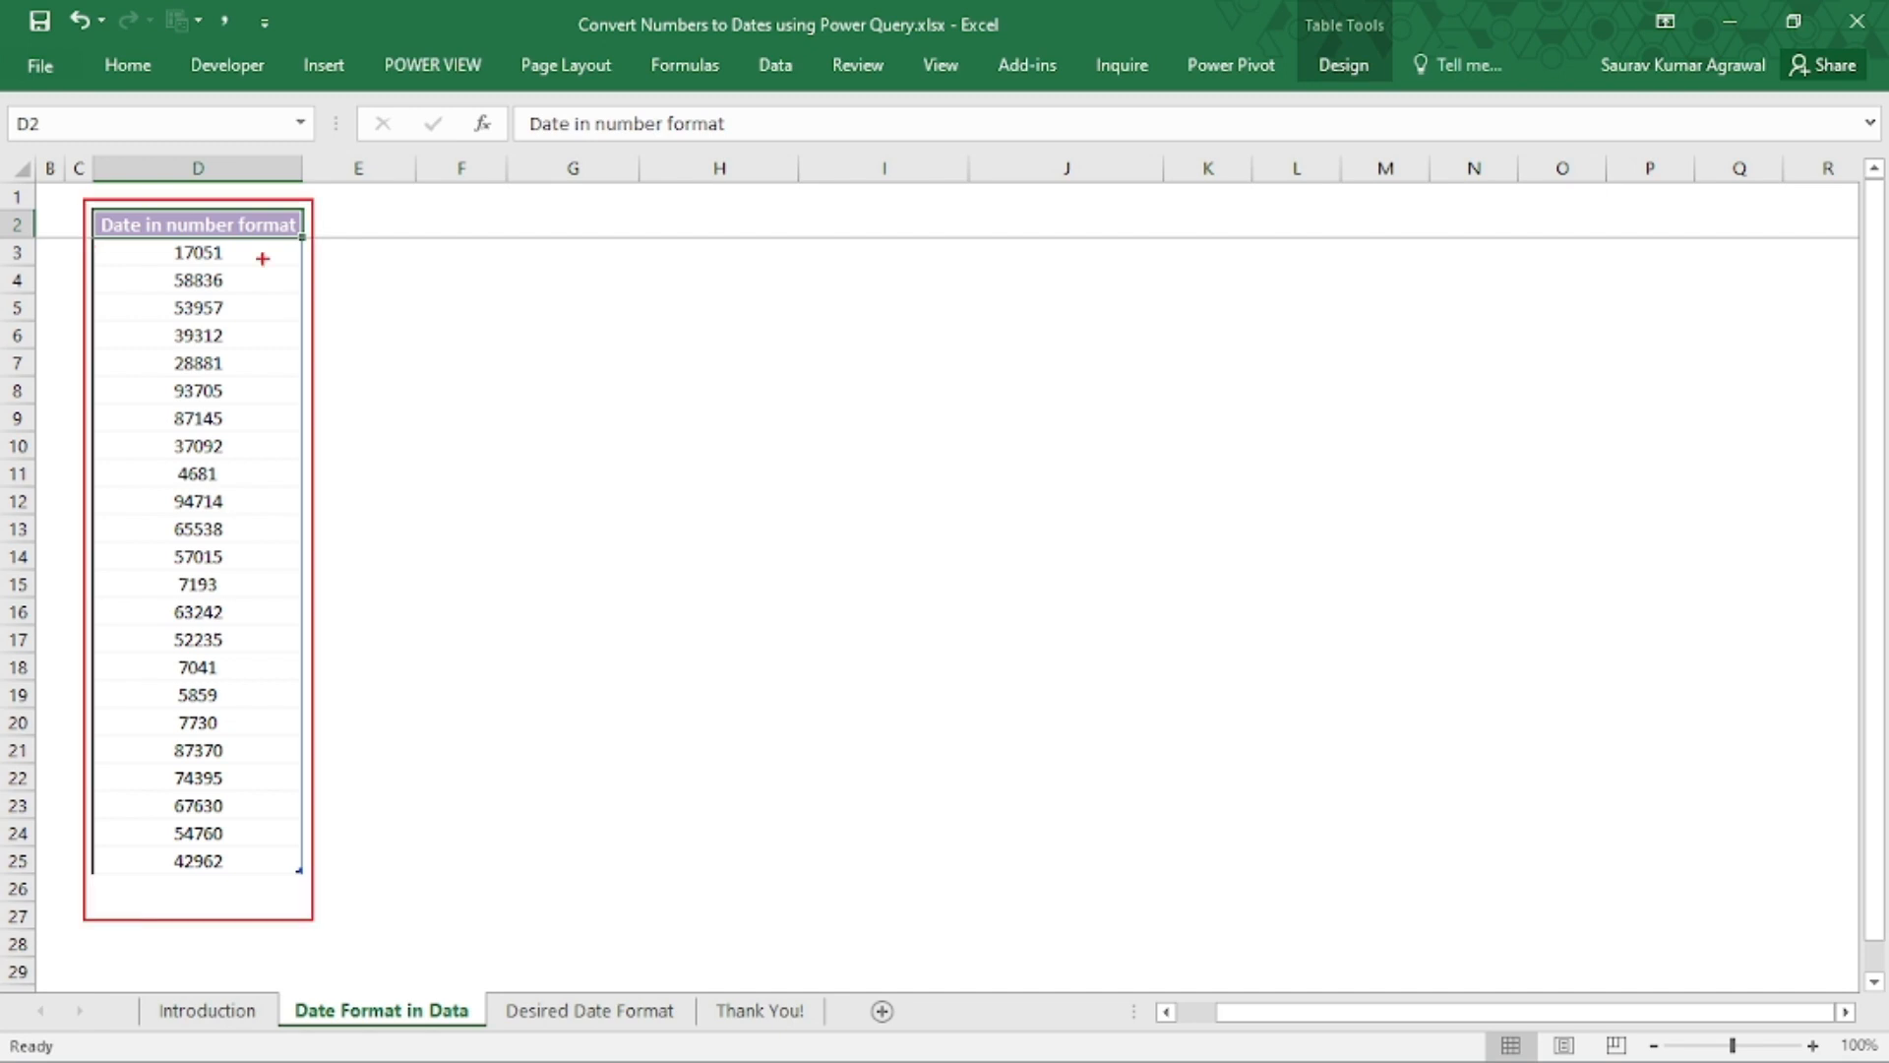
pyautogui.moveTo(261, 258); pyautogui.dragTo(273, 484)
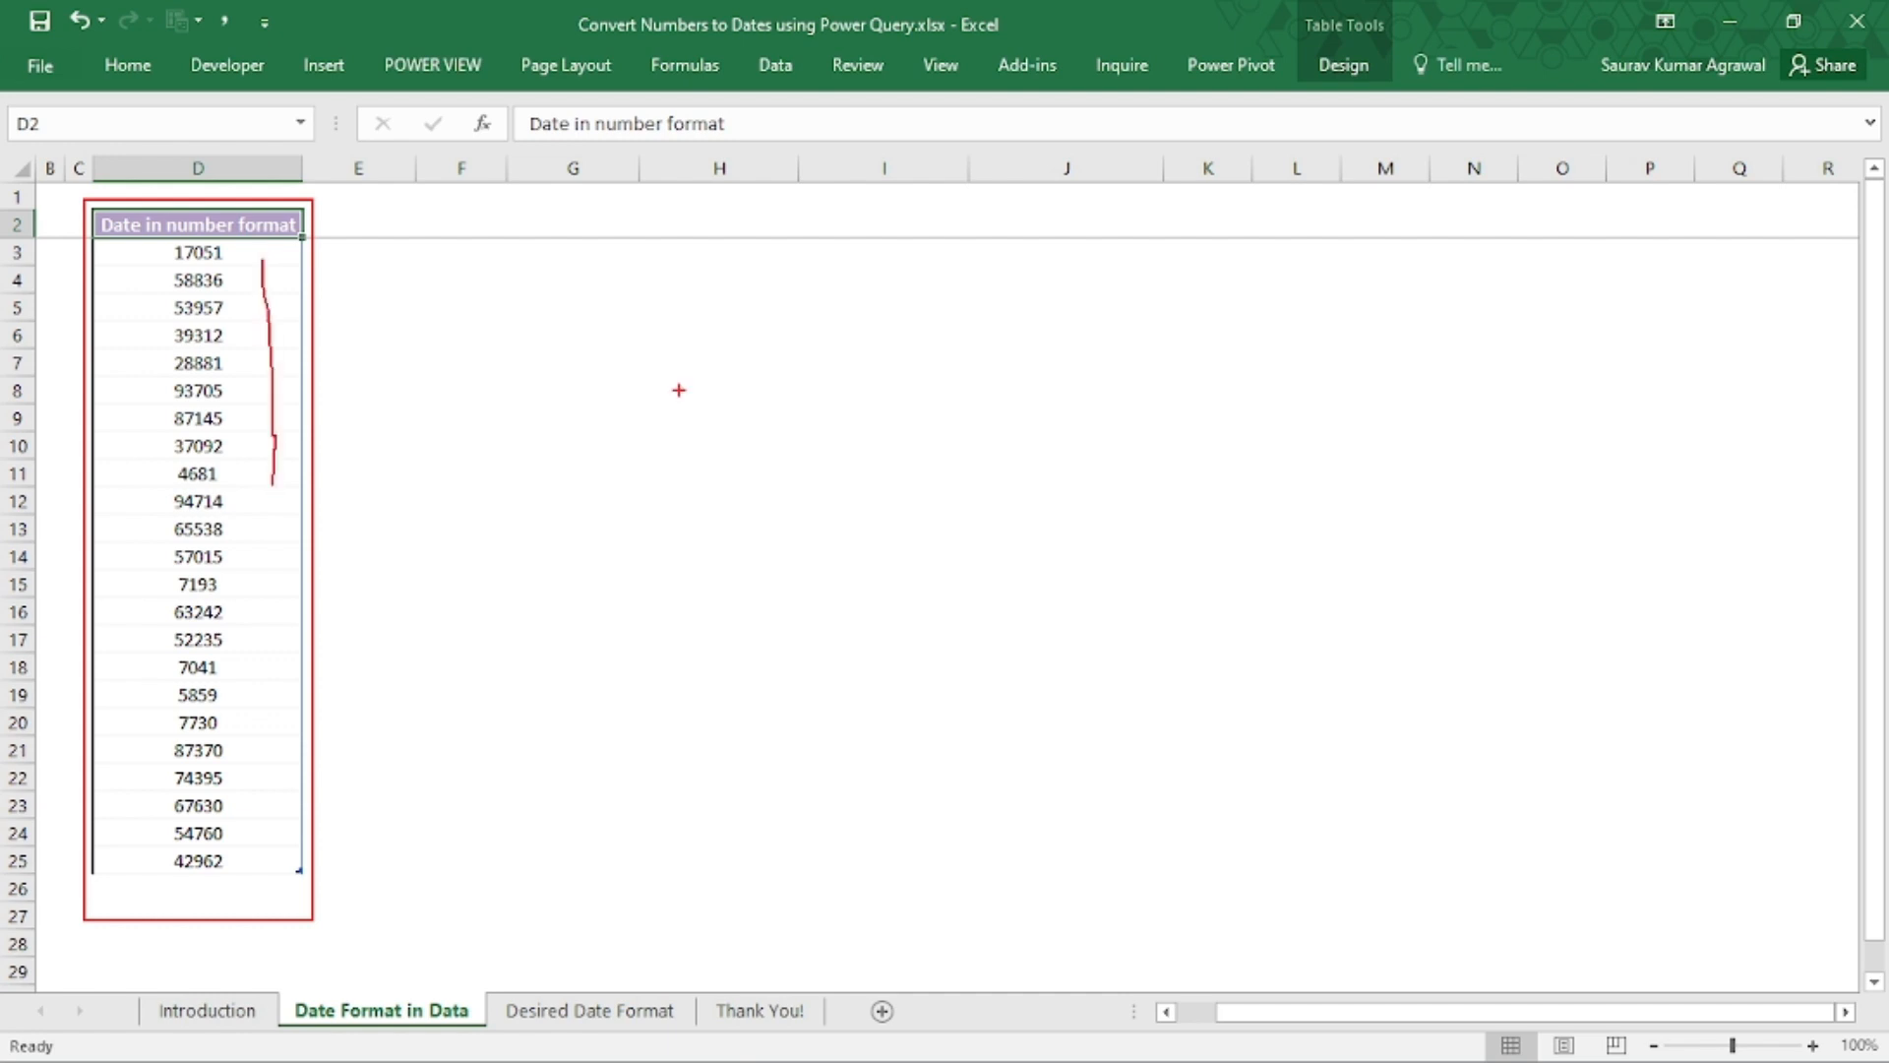
pyautogui.press('Escape')
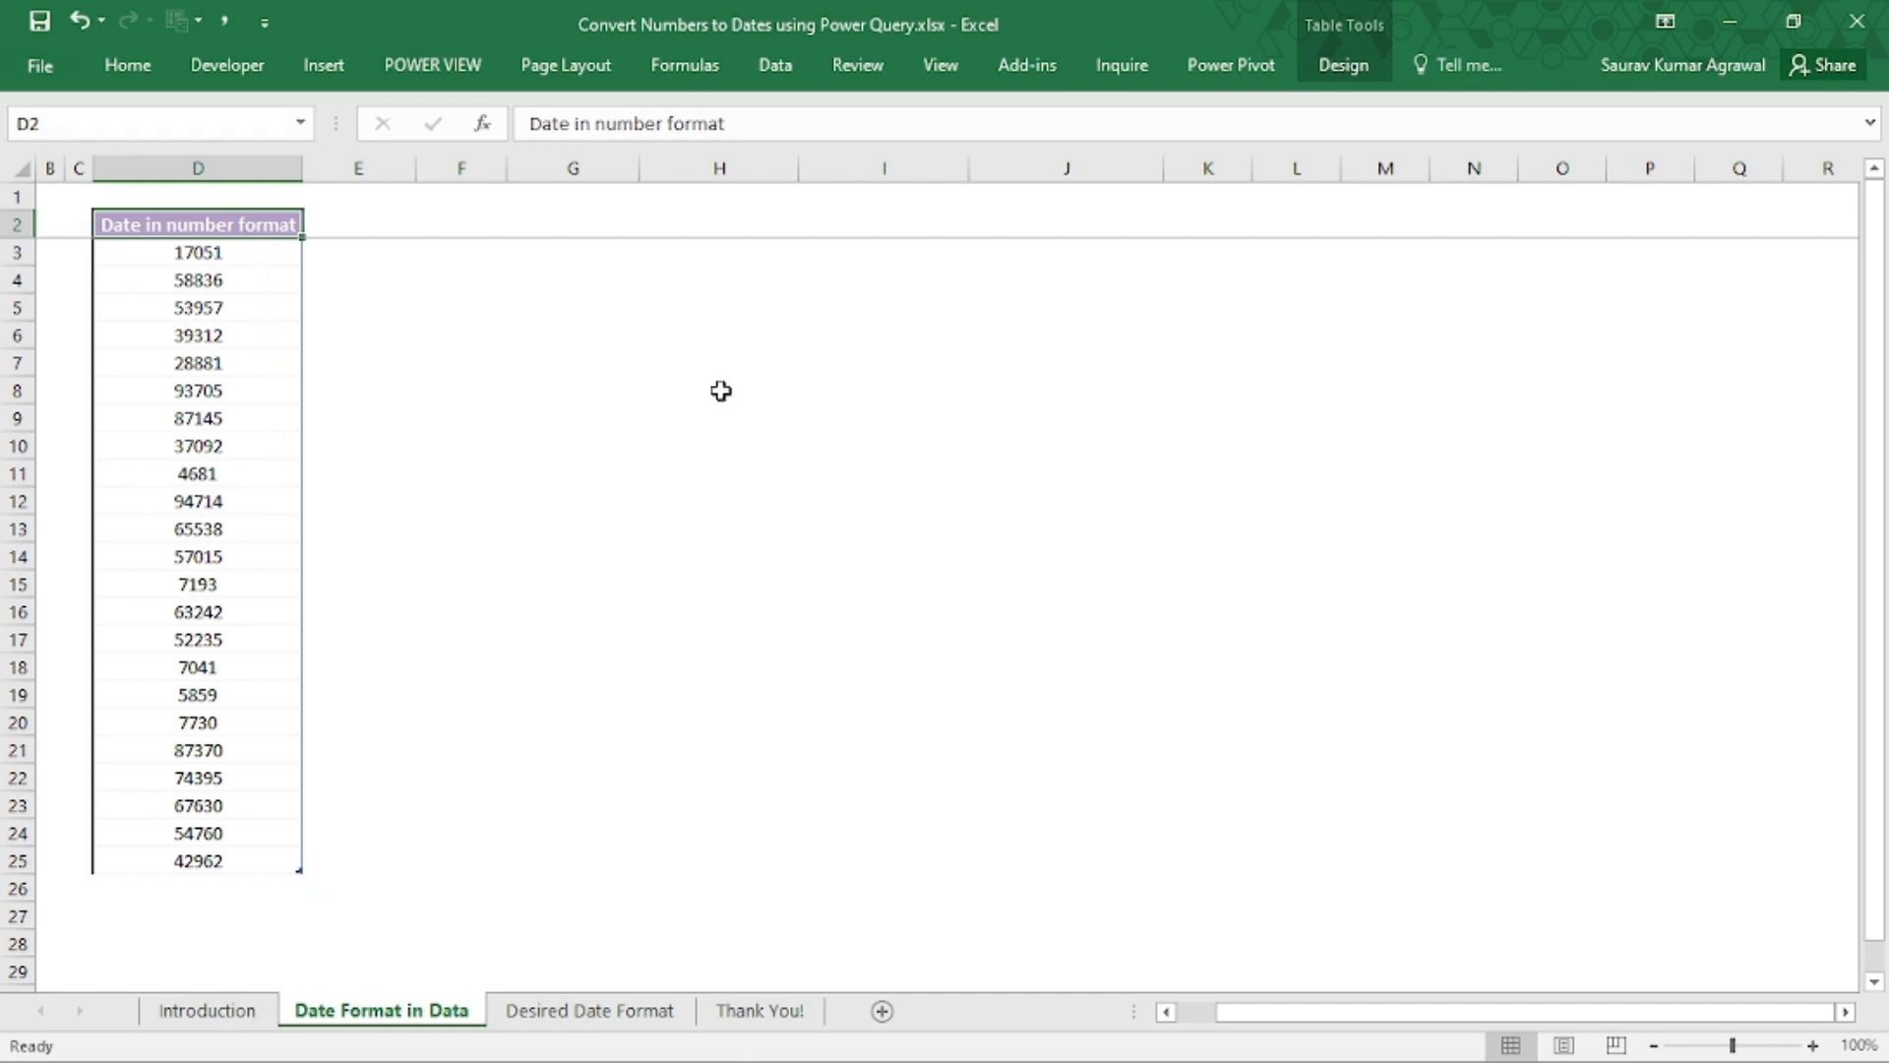
# Enter the date 01-01-1900 in cell H5 and the number 1 in I5.
pyautogui.hotkey('ctrl', 'F1')
pyautogui.click(731, 431)
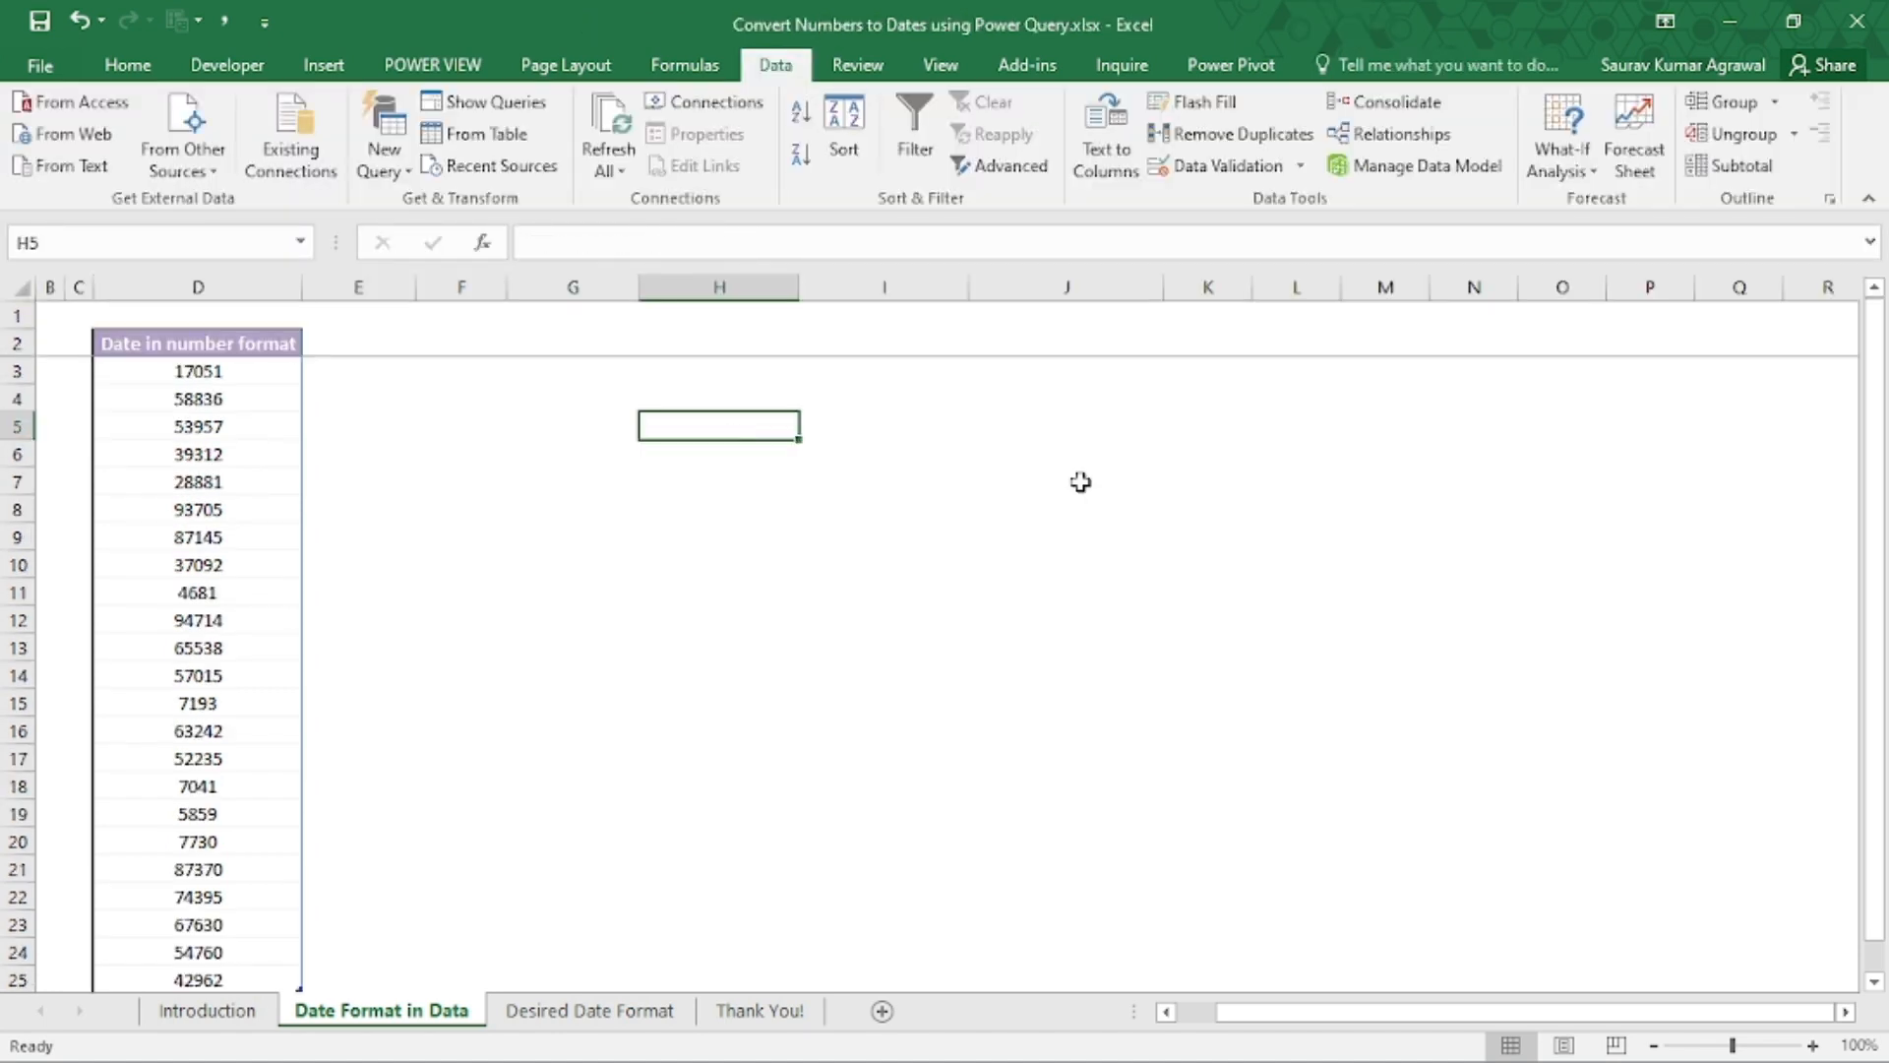
pyautogui.write('01-01-1900')
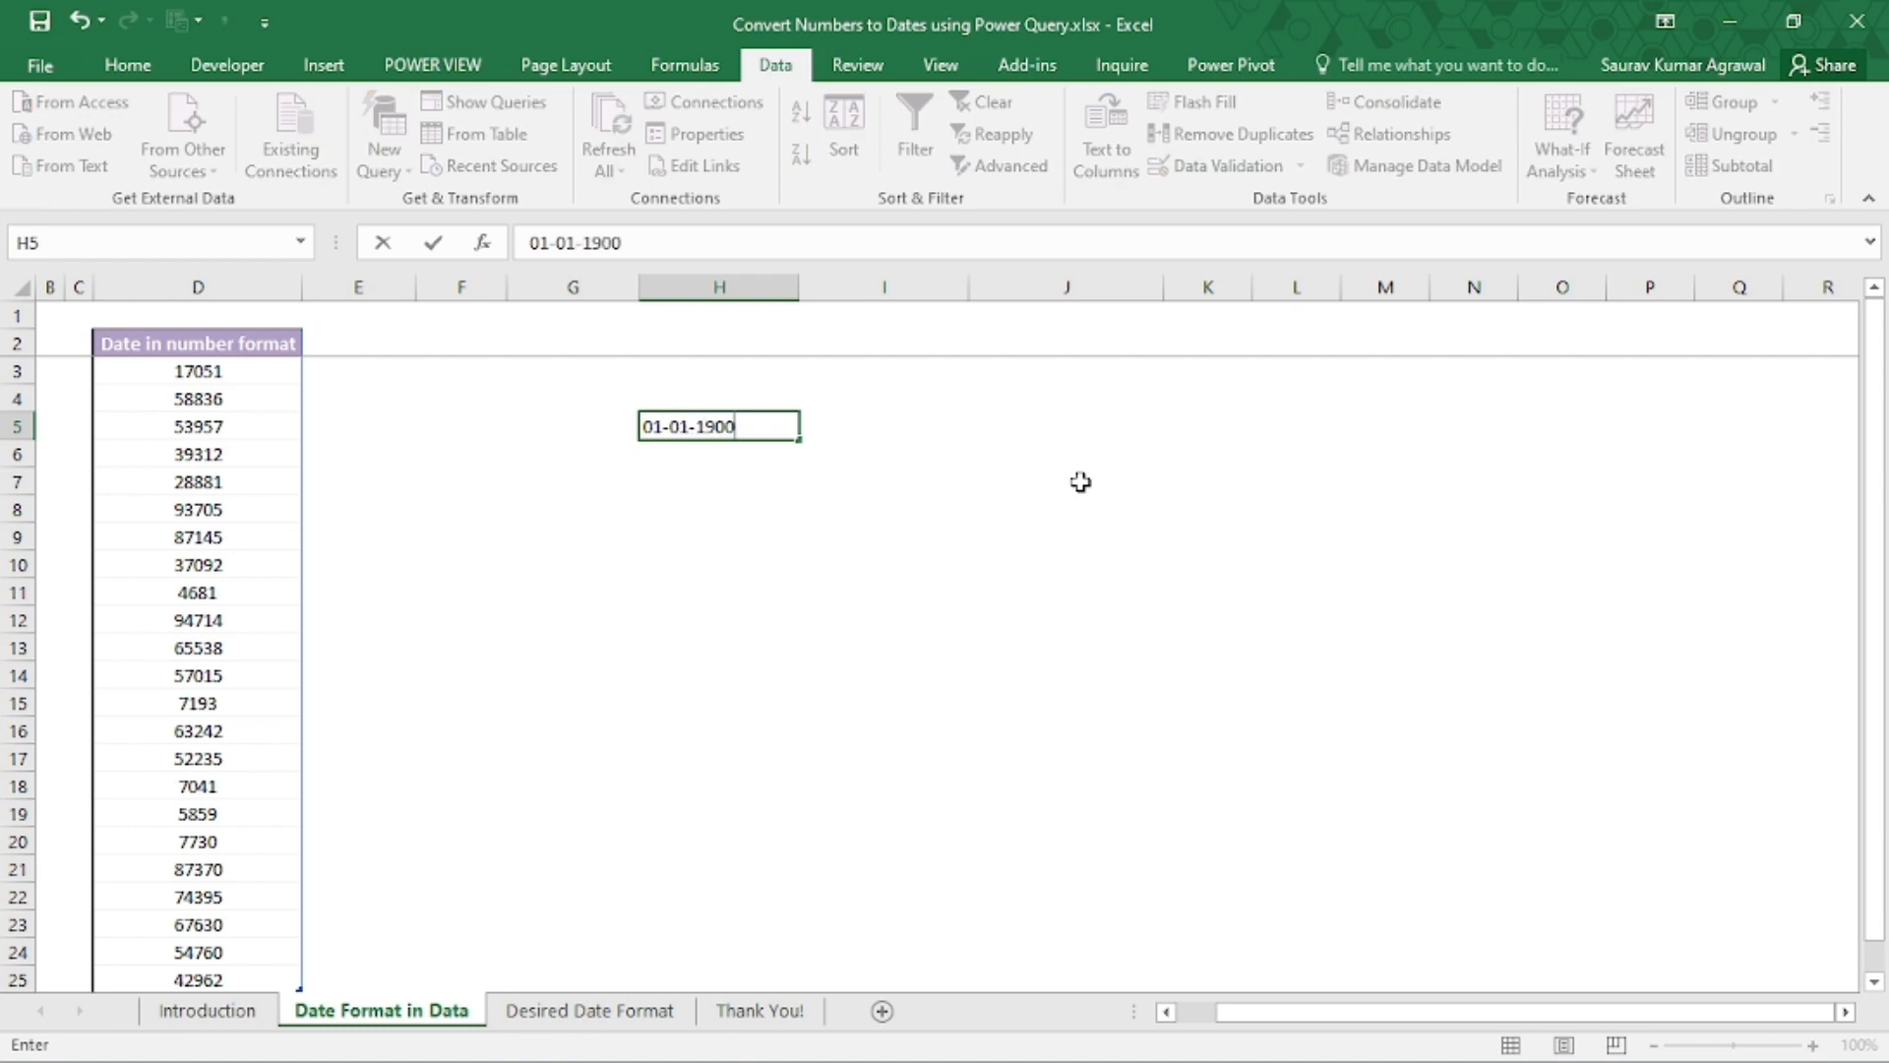
pyautogui.press('Tab')
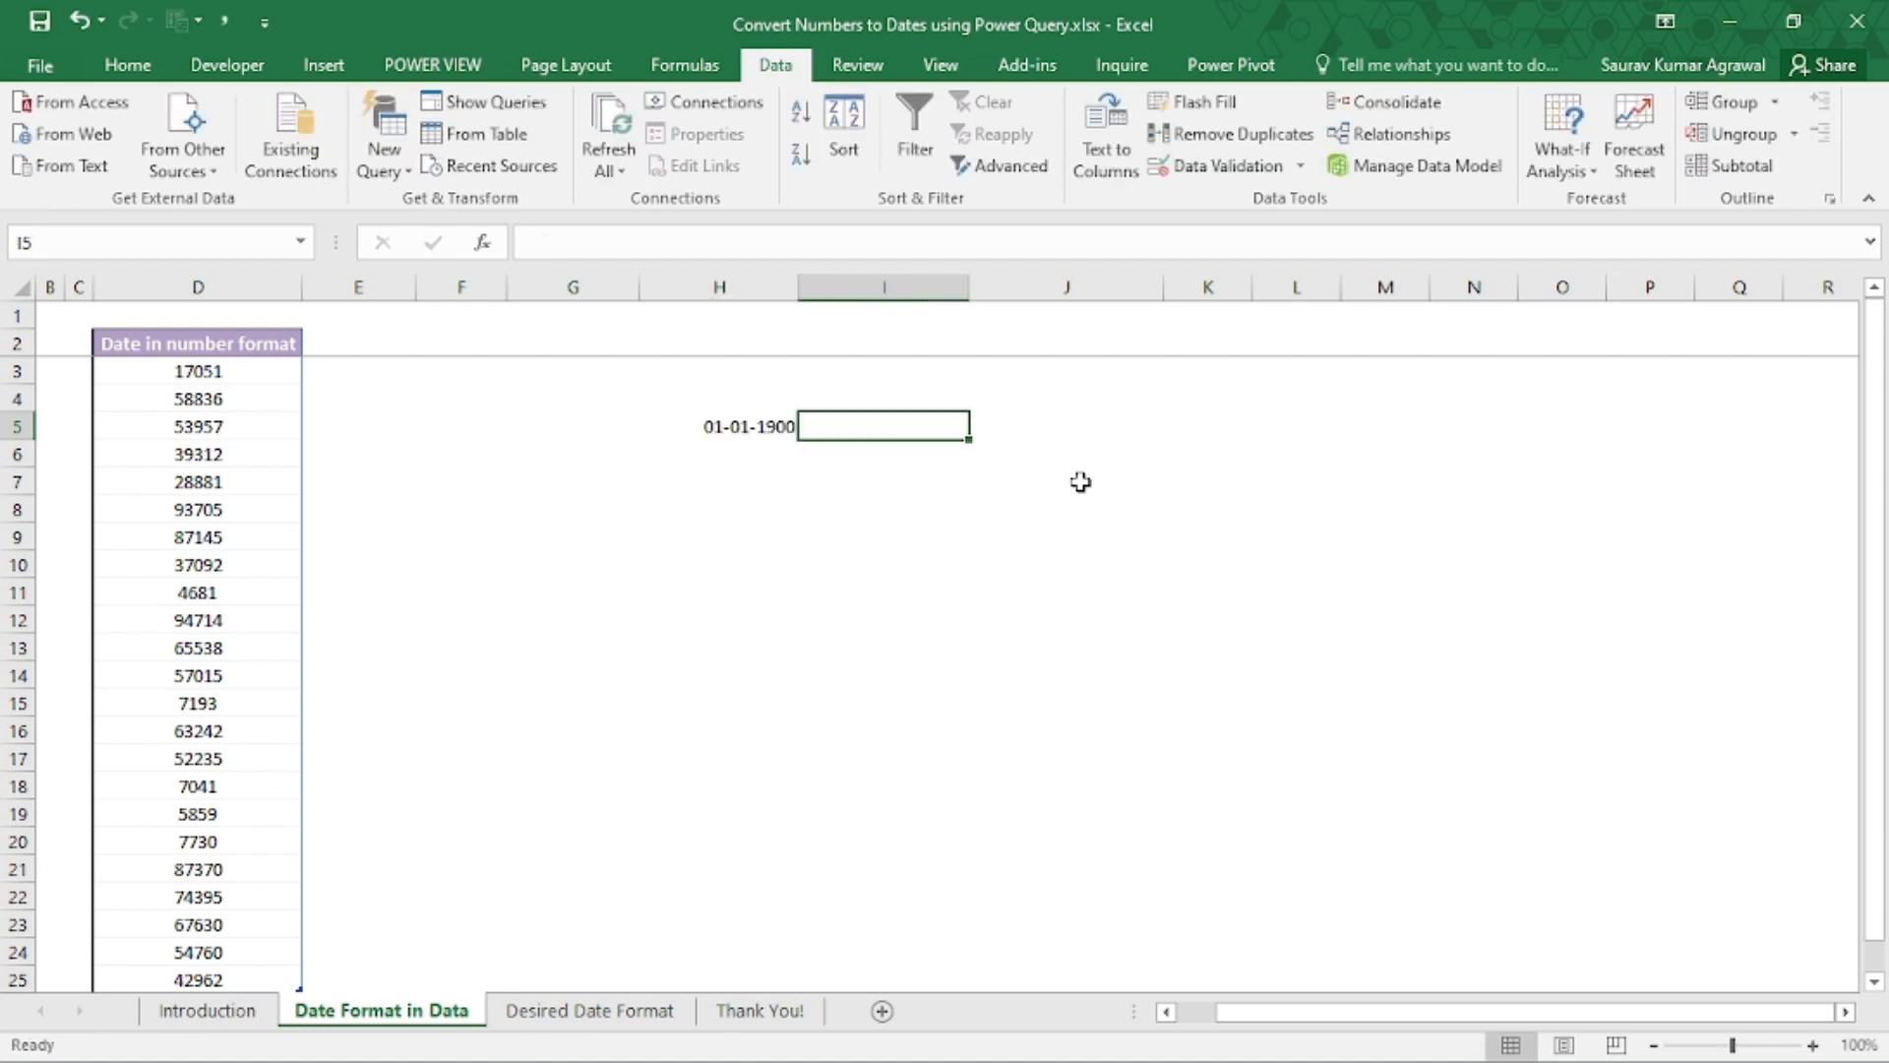
pyautogui.write('1')
pyautogui.press('Return')
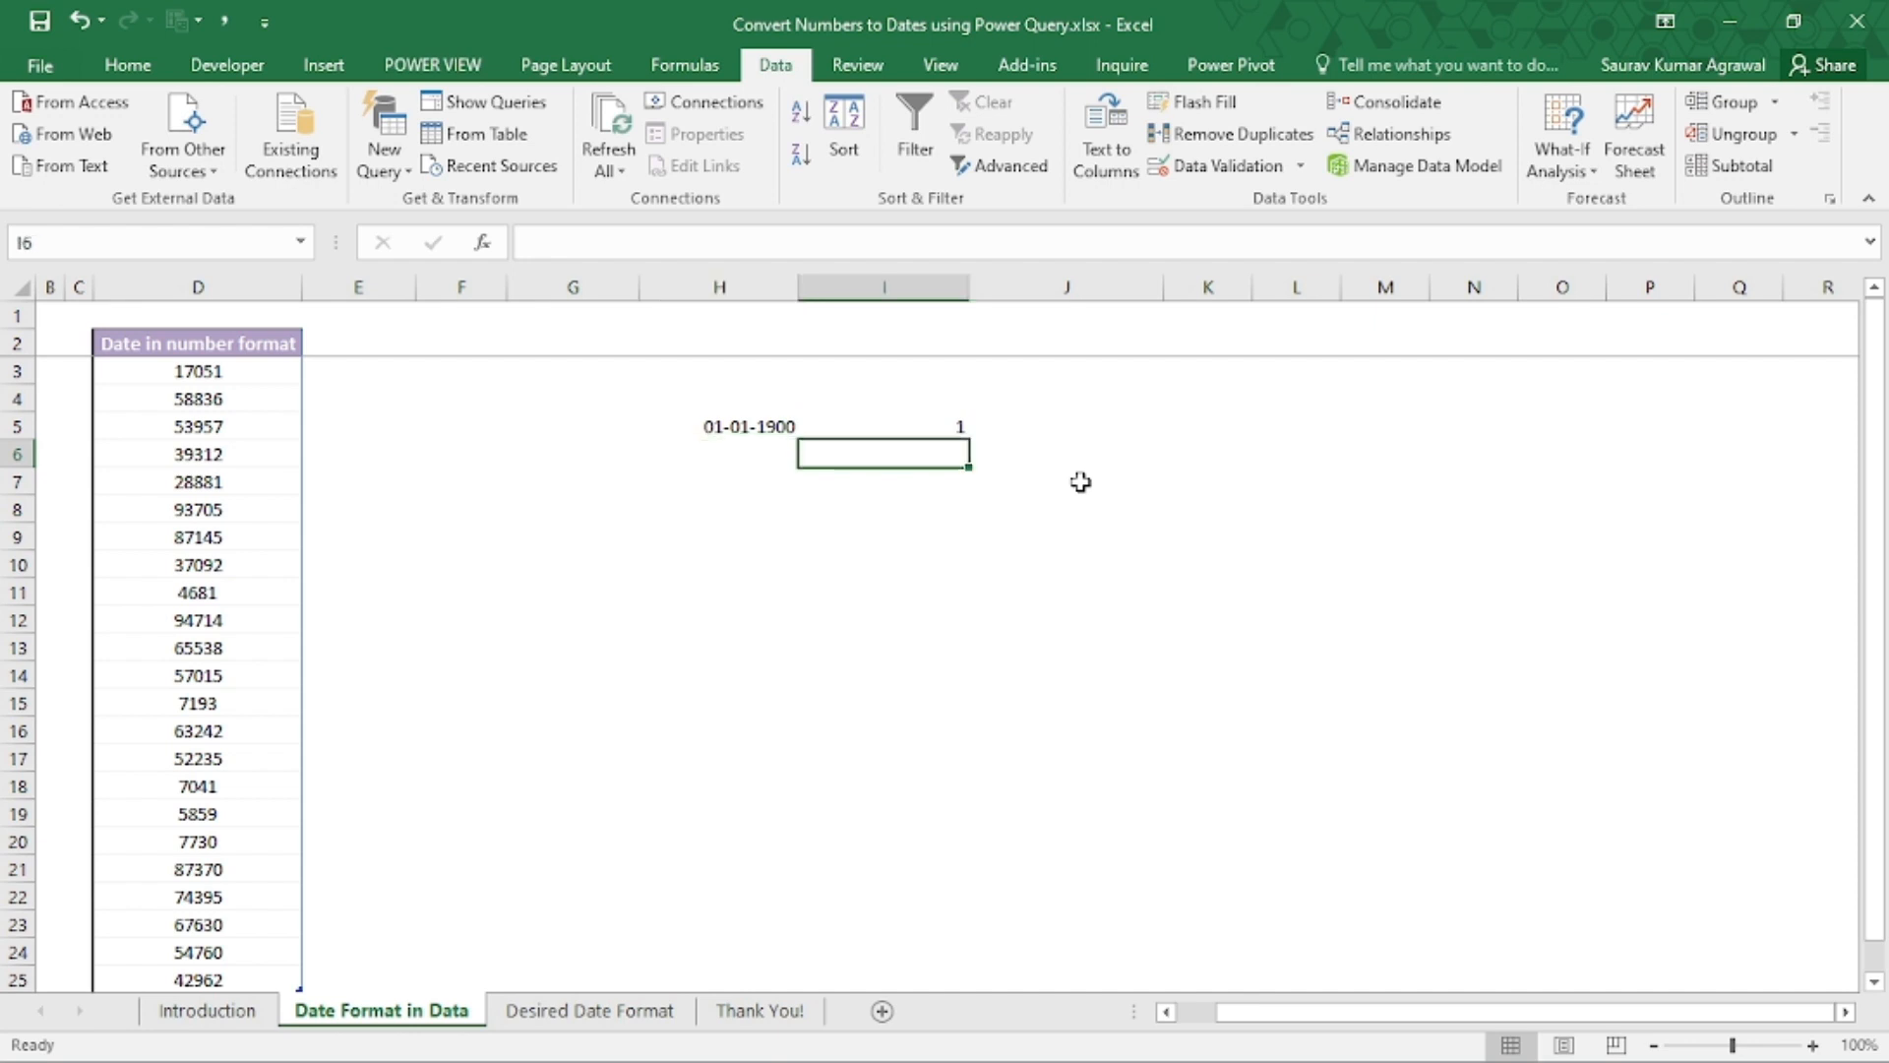
# Enter the number 2 in cell I6 and the date 02-01-1900 in H6.
pyautogui.write('2')
pyautogui.press('Left')
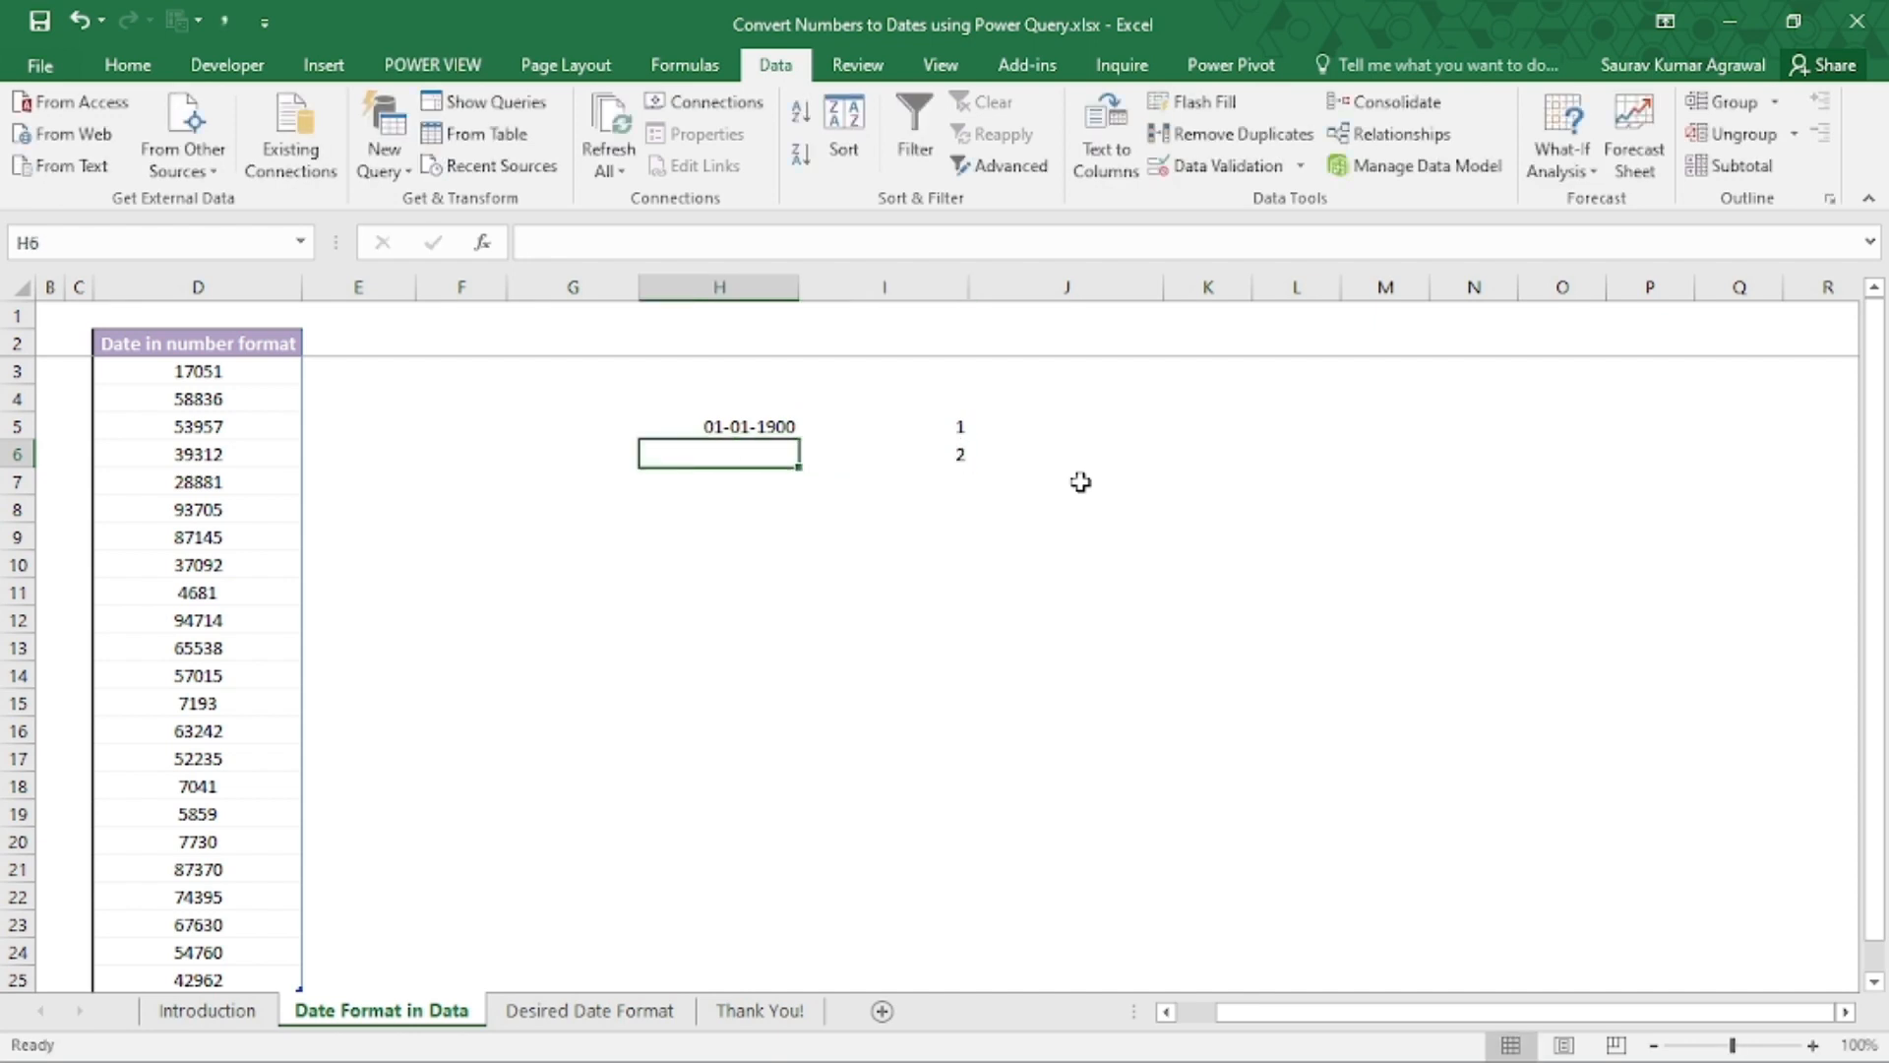
pyautogui.write('02-')
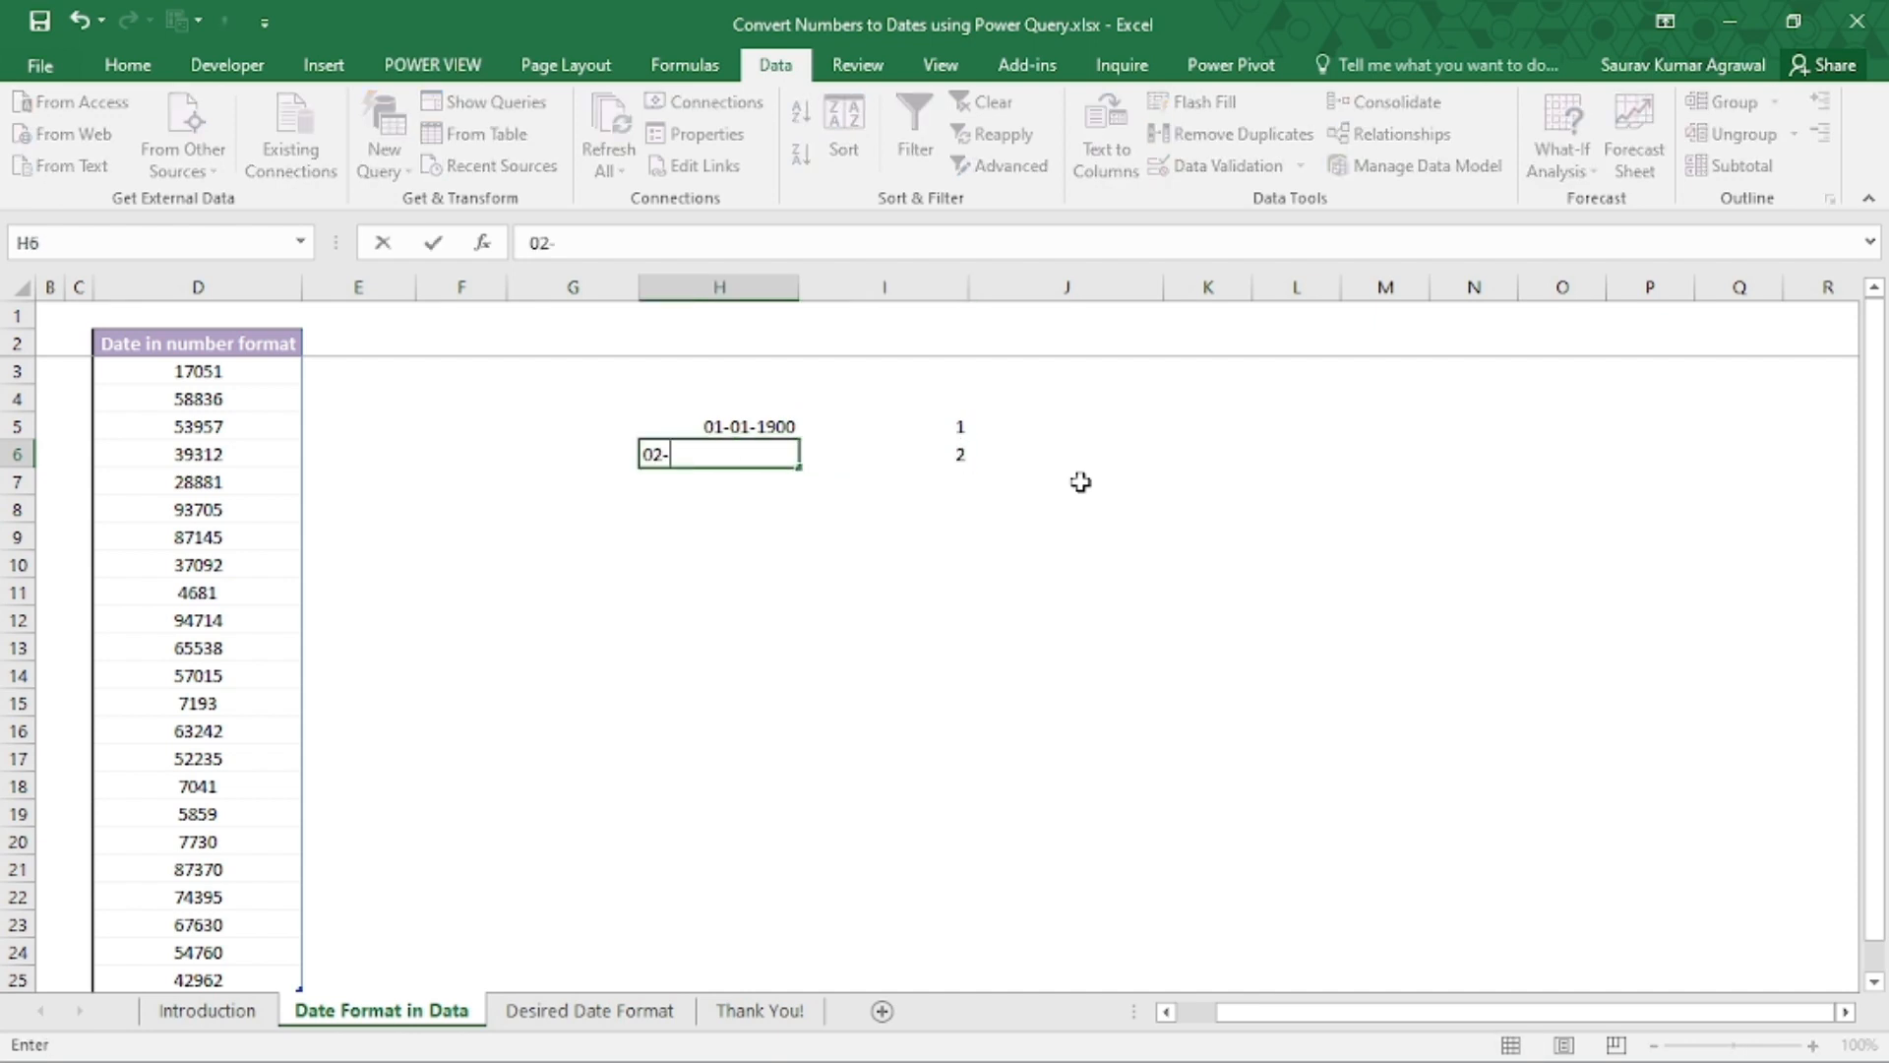
pyautogui.write('01-1900')
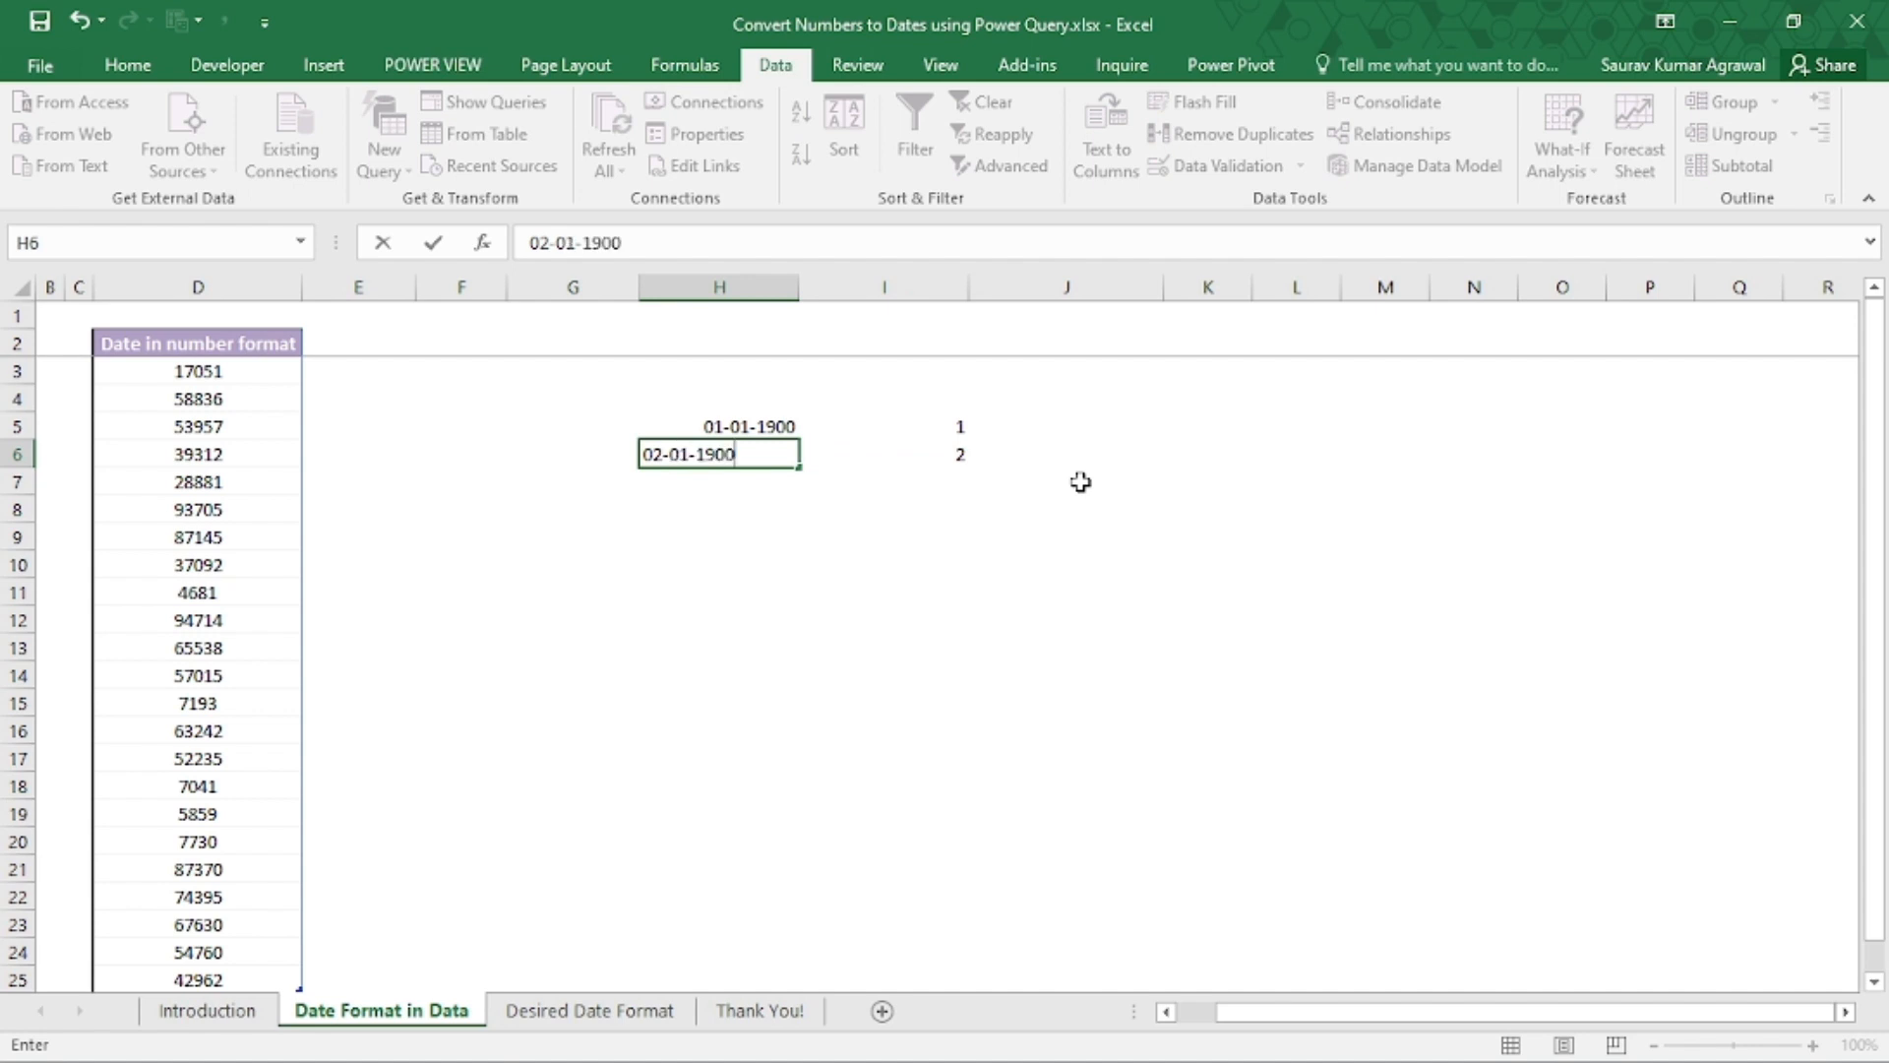
pyautogui.press('Right')
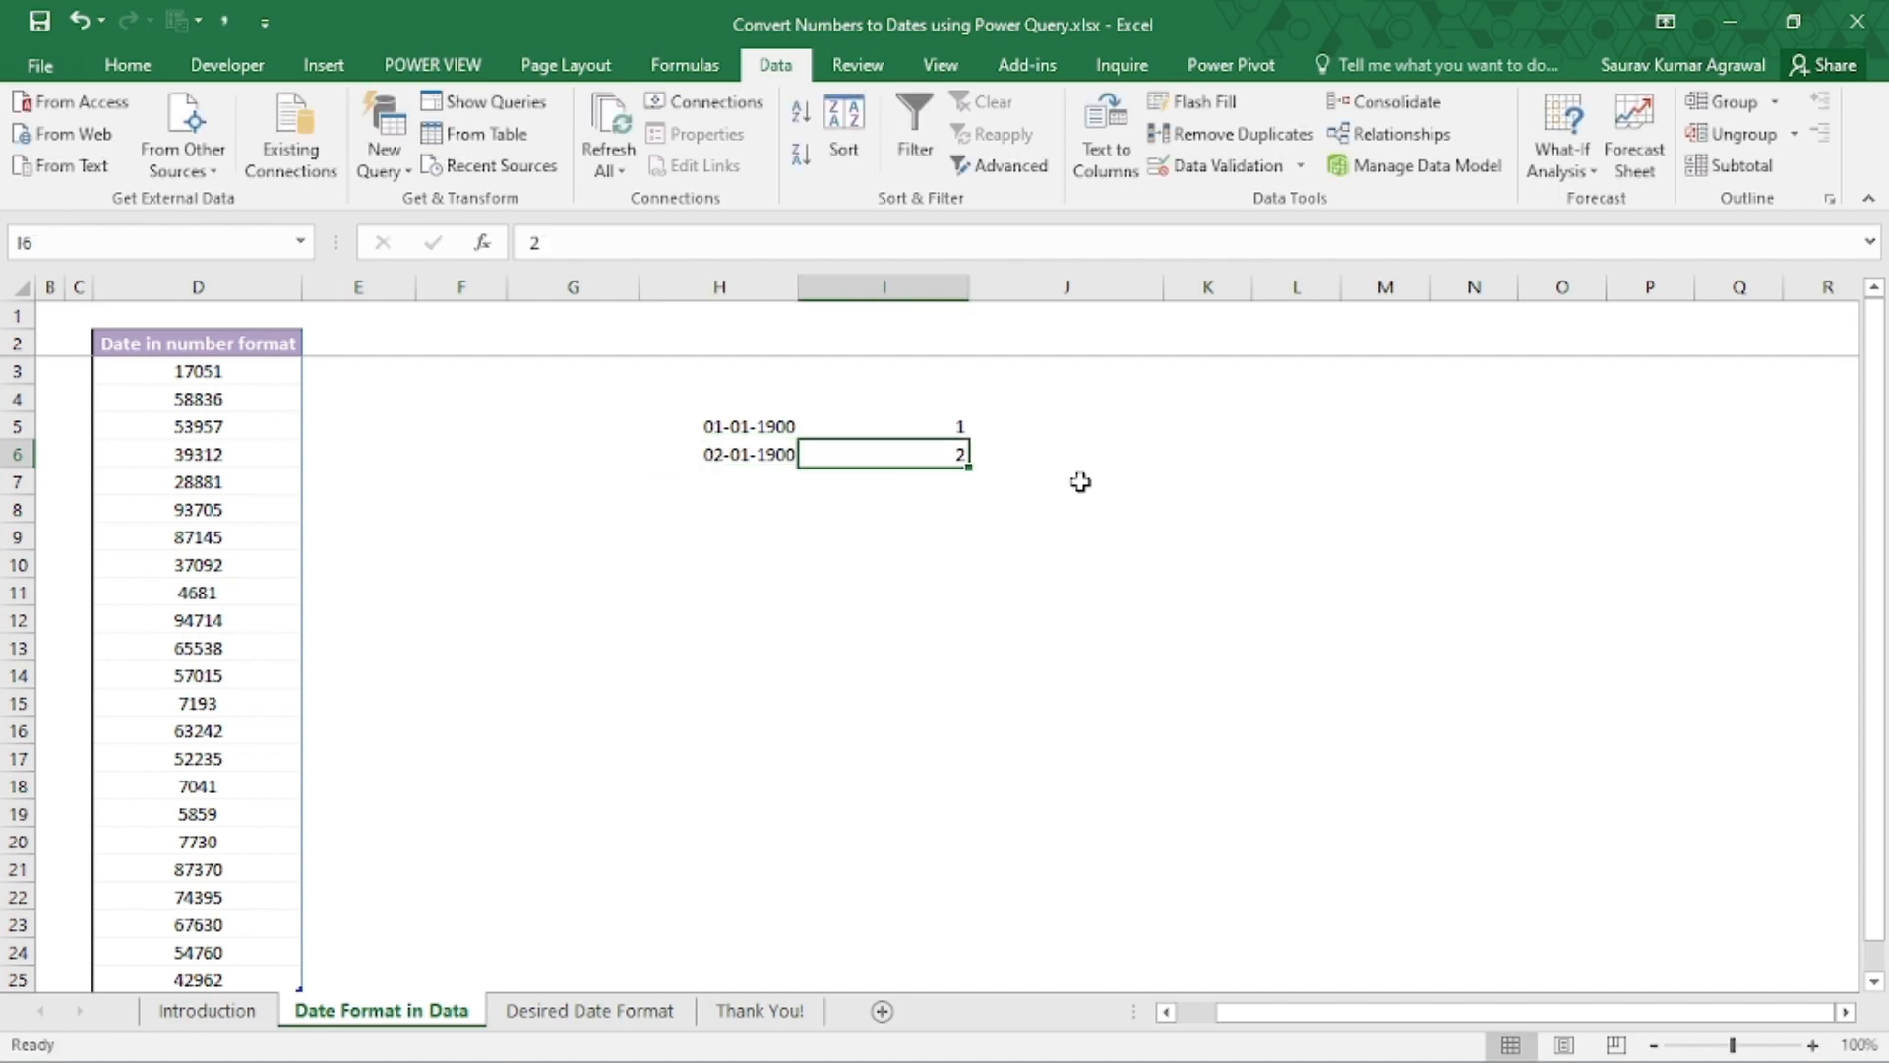
# Copy the numbers in I5:I6 into cells K5:K6.
pyautogui.press('Up')
pyautogui.hotkey('shift', 'Down')
pyautogui.hotkey('ctrl', 'c')
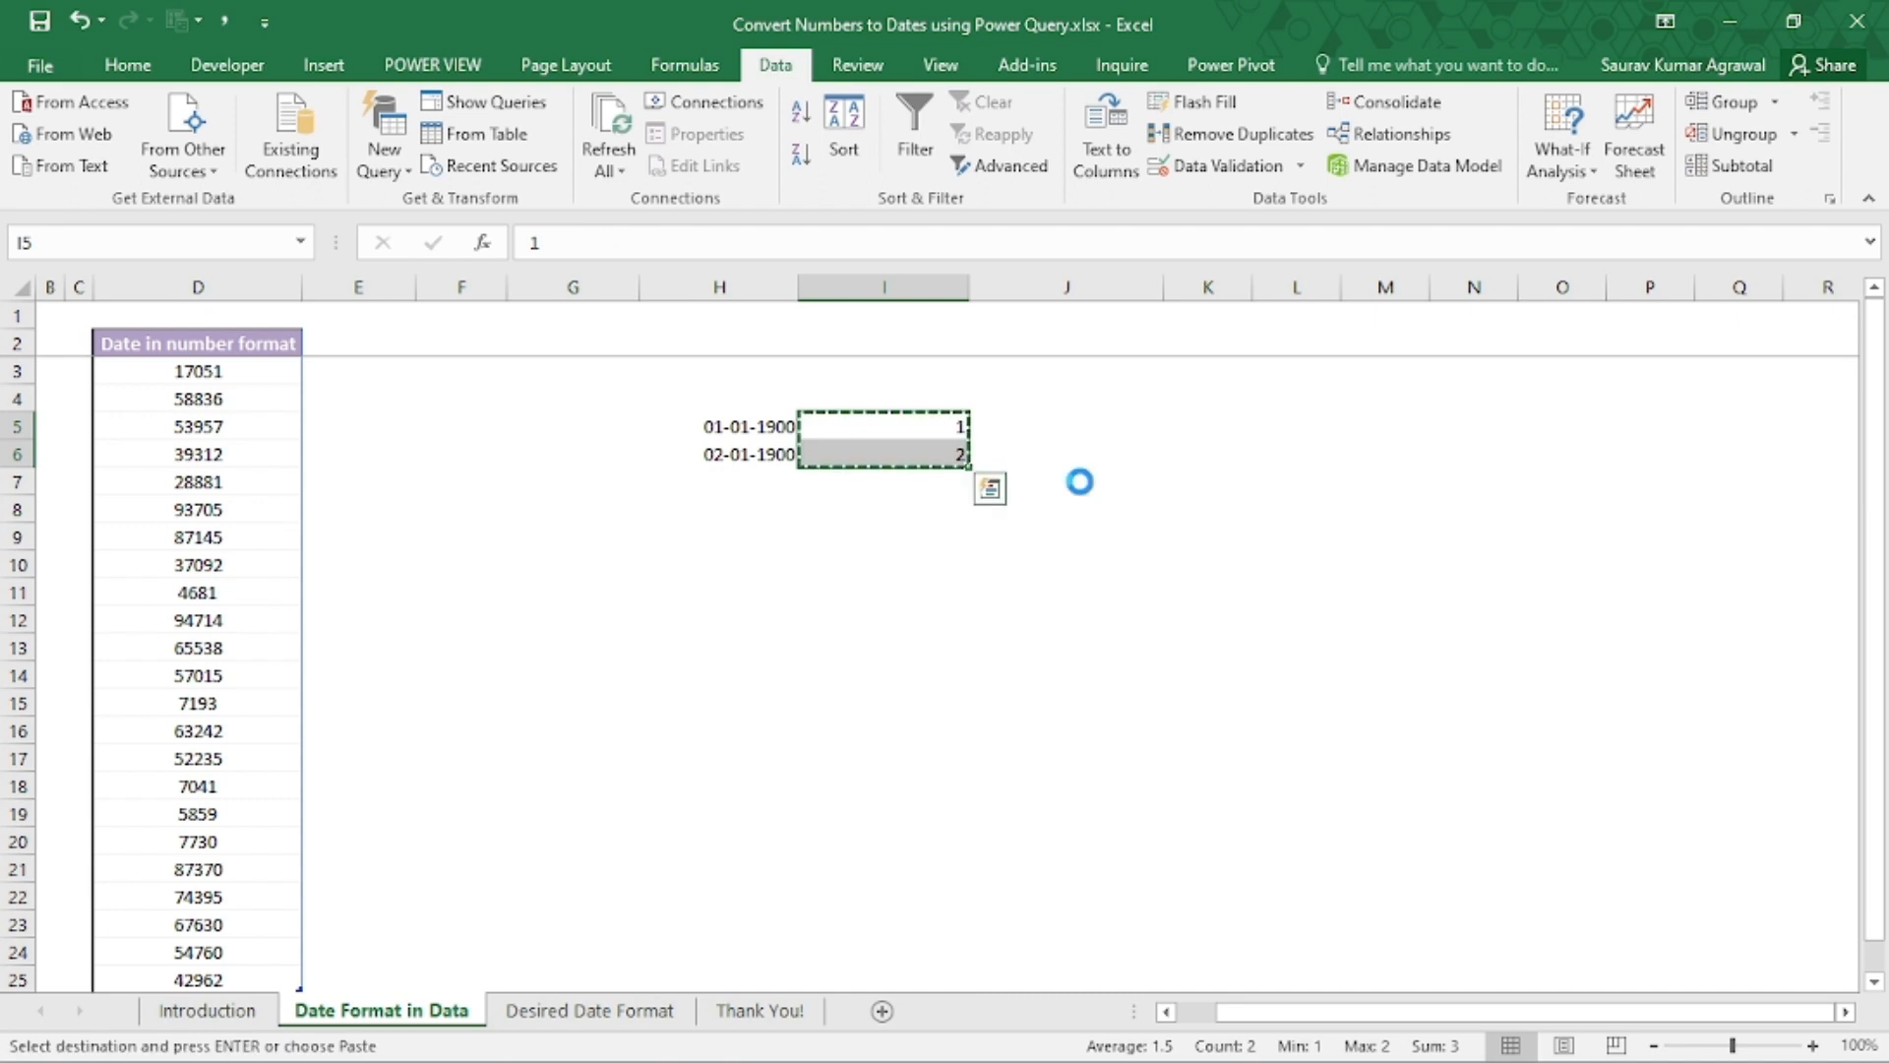
pyautogui.press('Right')
pyautogui.press('Right')
pyautogui.press('Return')
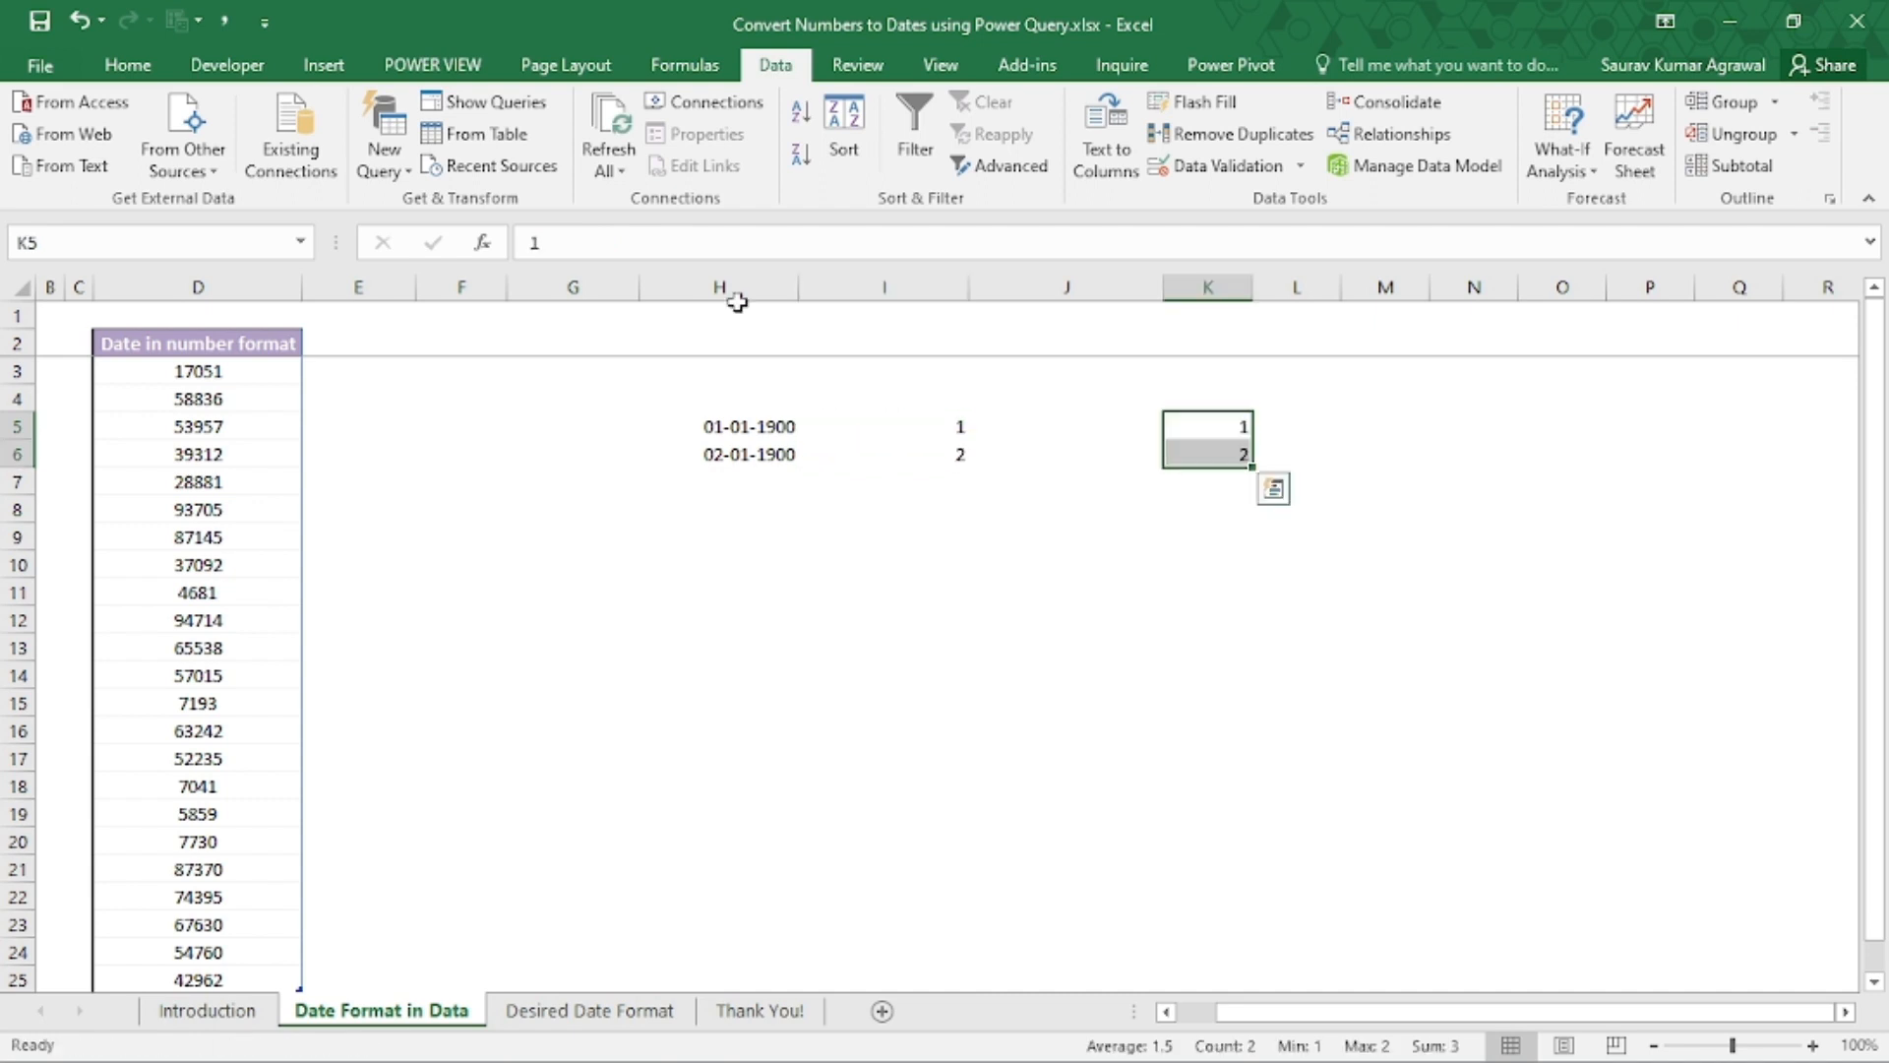
# Format the copied numbers in K5:K6 as Short Date.
pyautogui.click(128, 65)
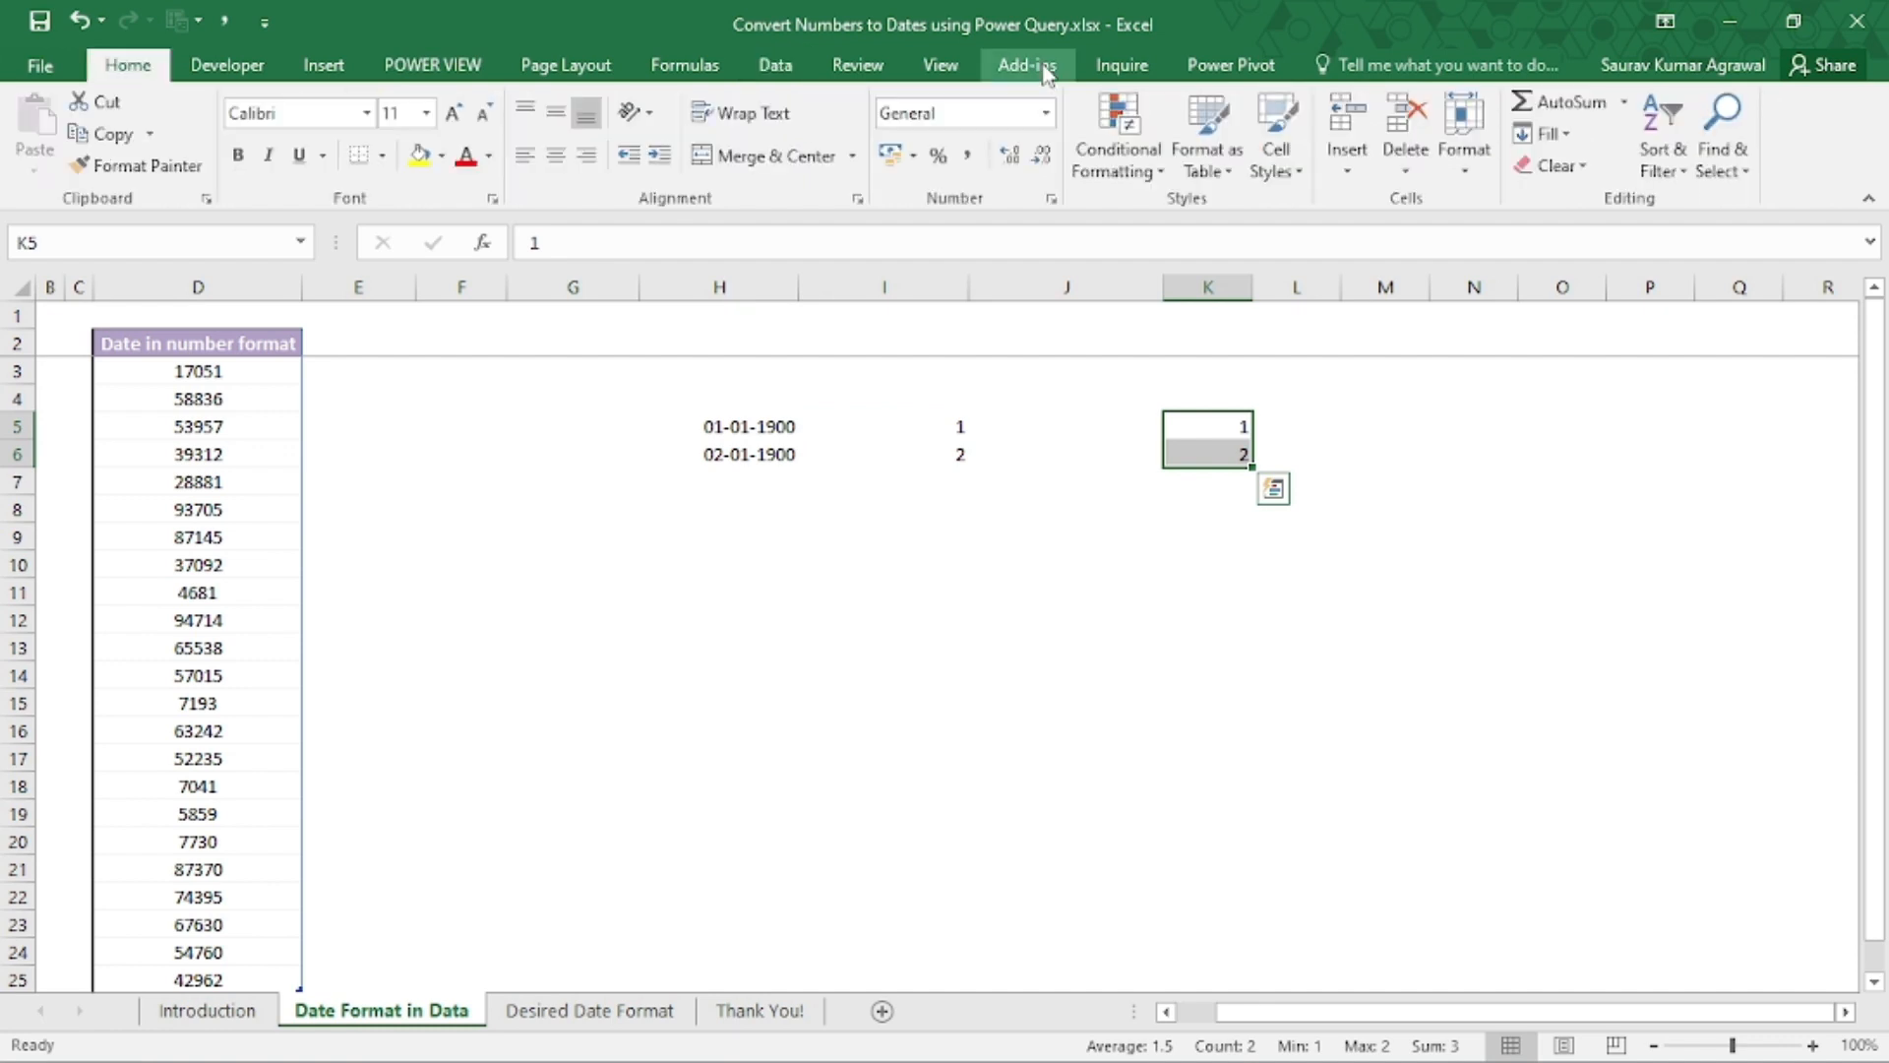
pyautogui.click(1046, 114)
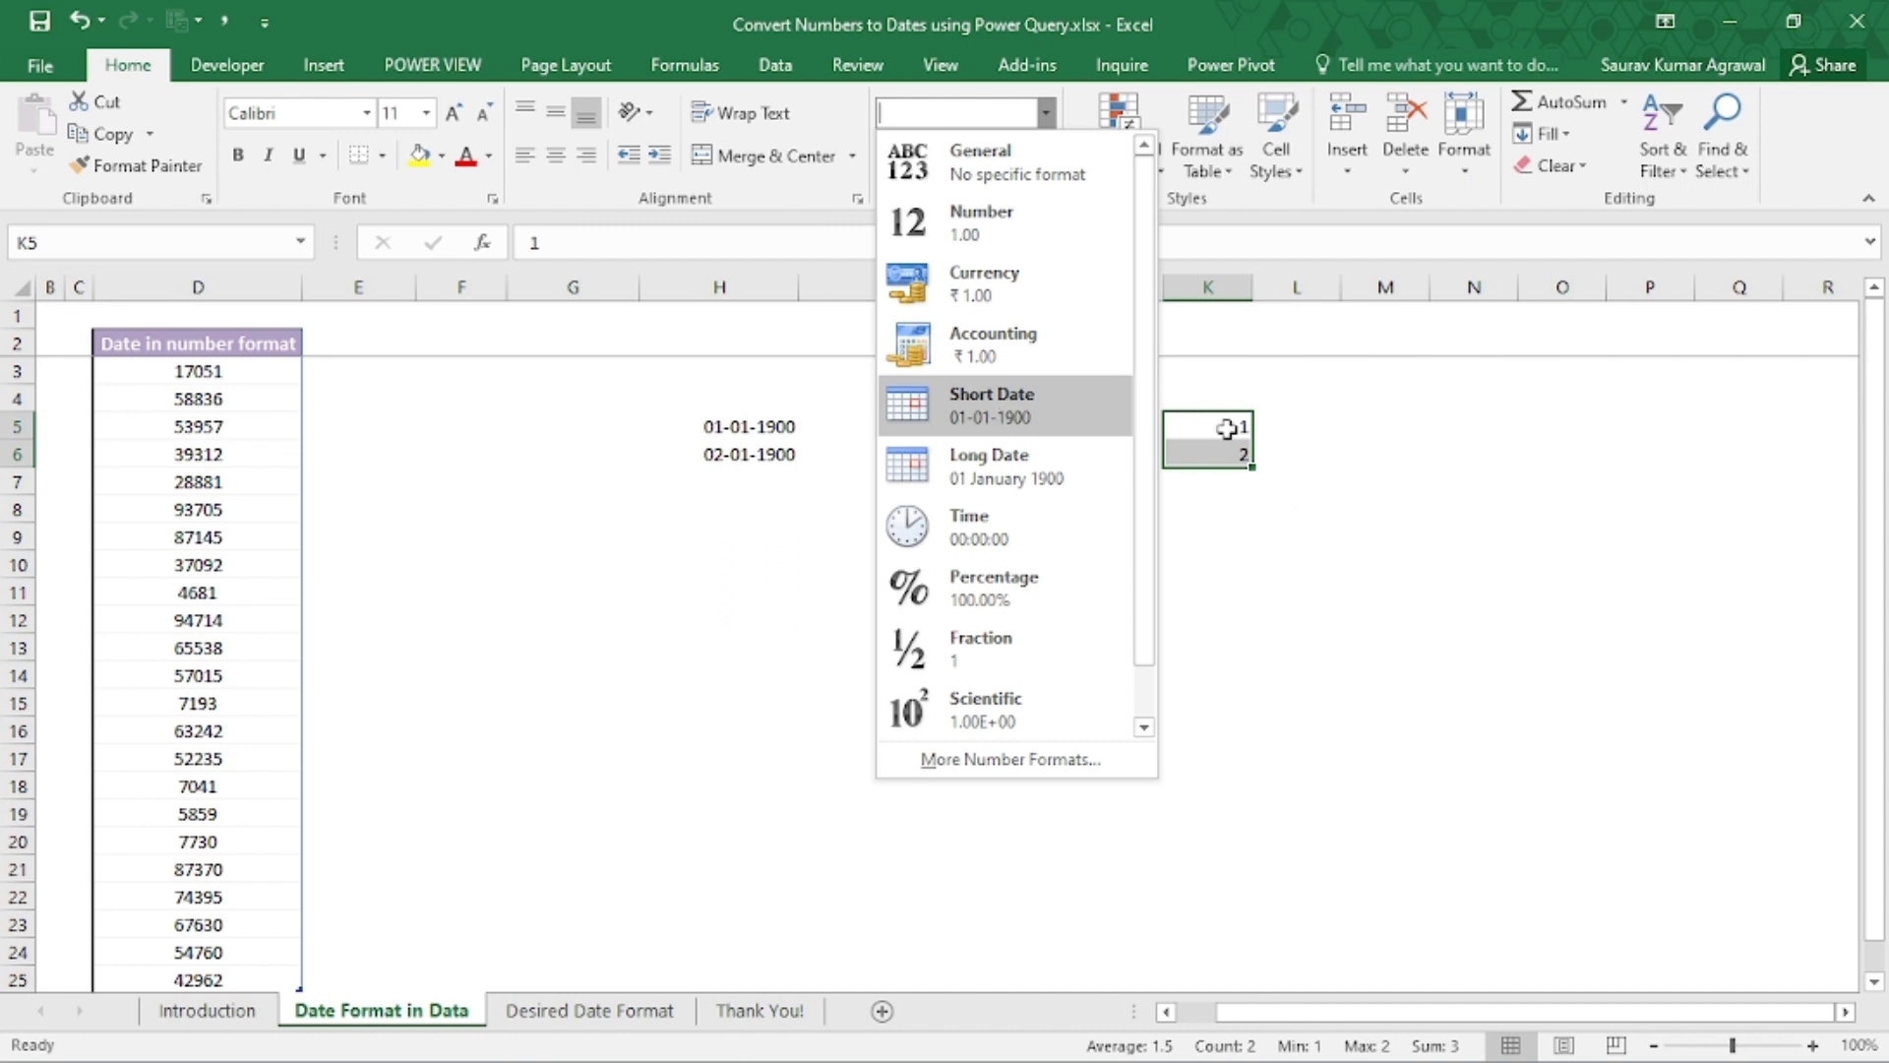
pyautogui.press('Return')
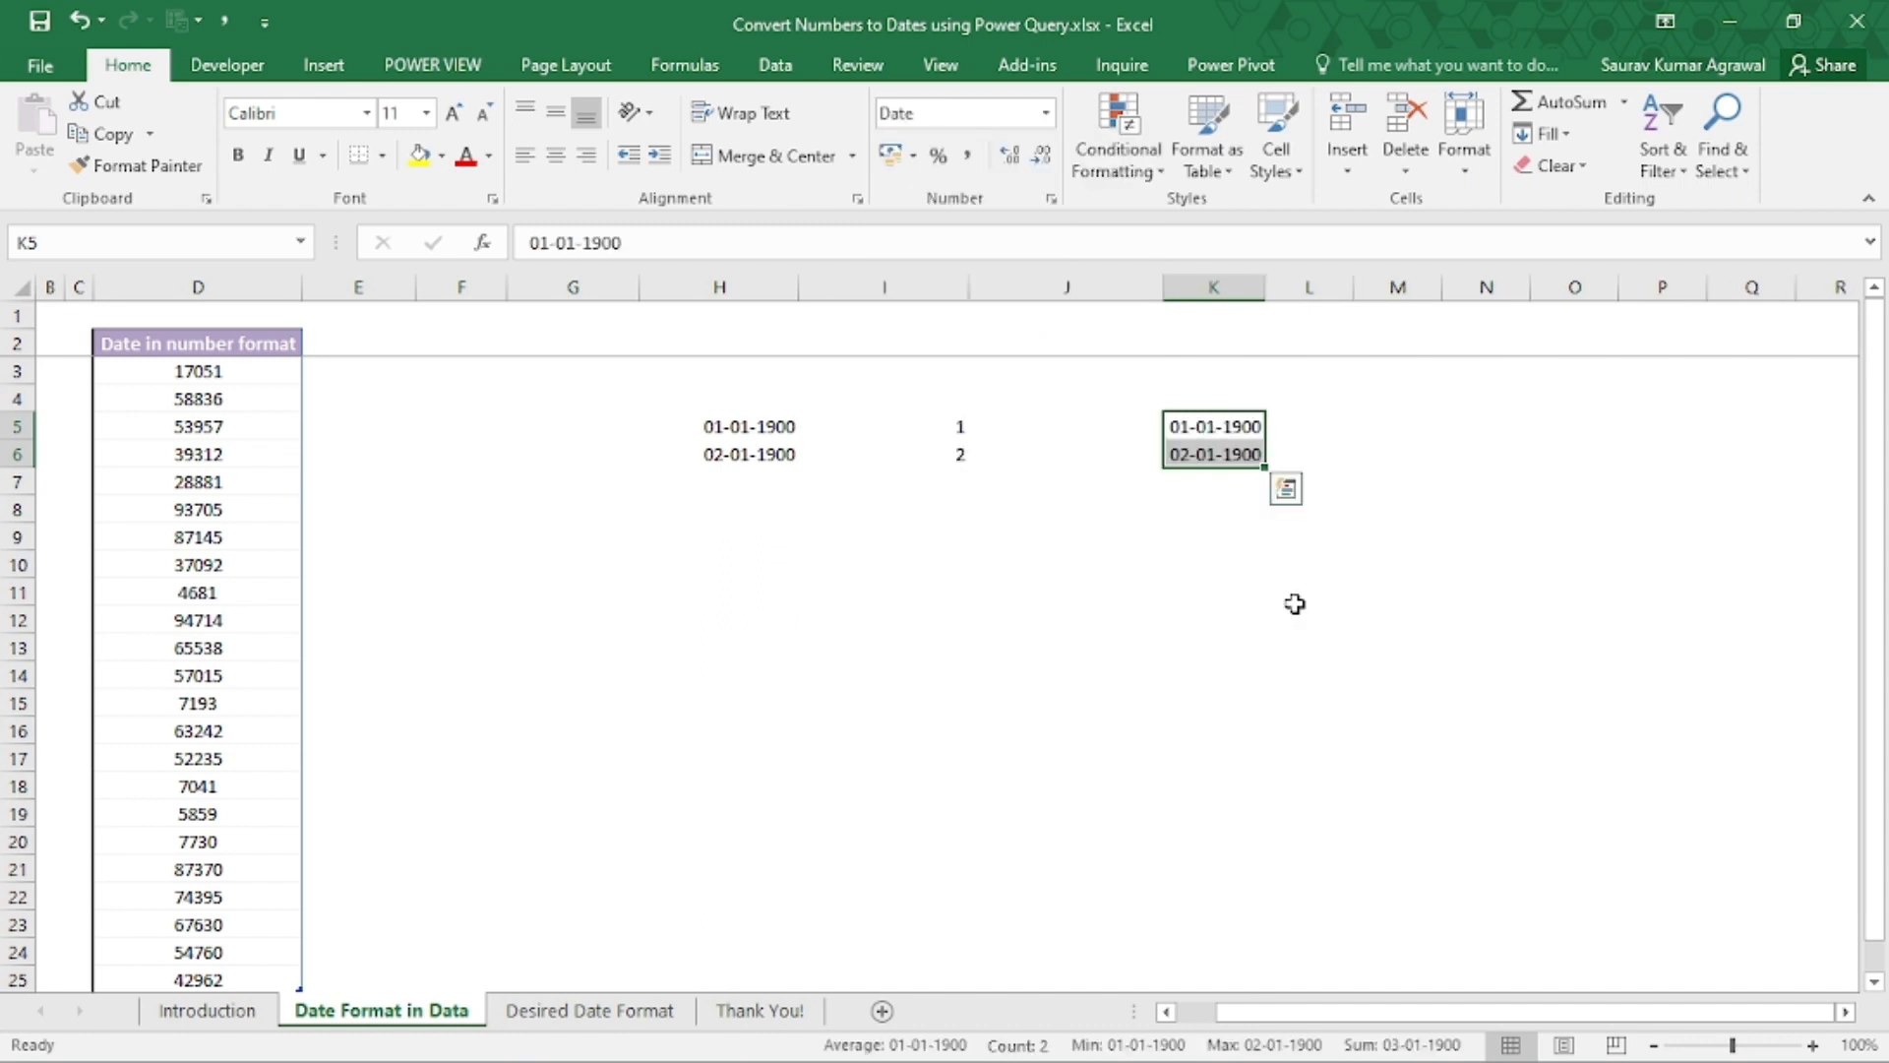
# Compare the entered dates, the numbers and the formatted dates across rows 5 and 6.
pyautogui.hotkey('shift', 'space')
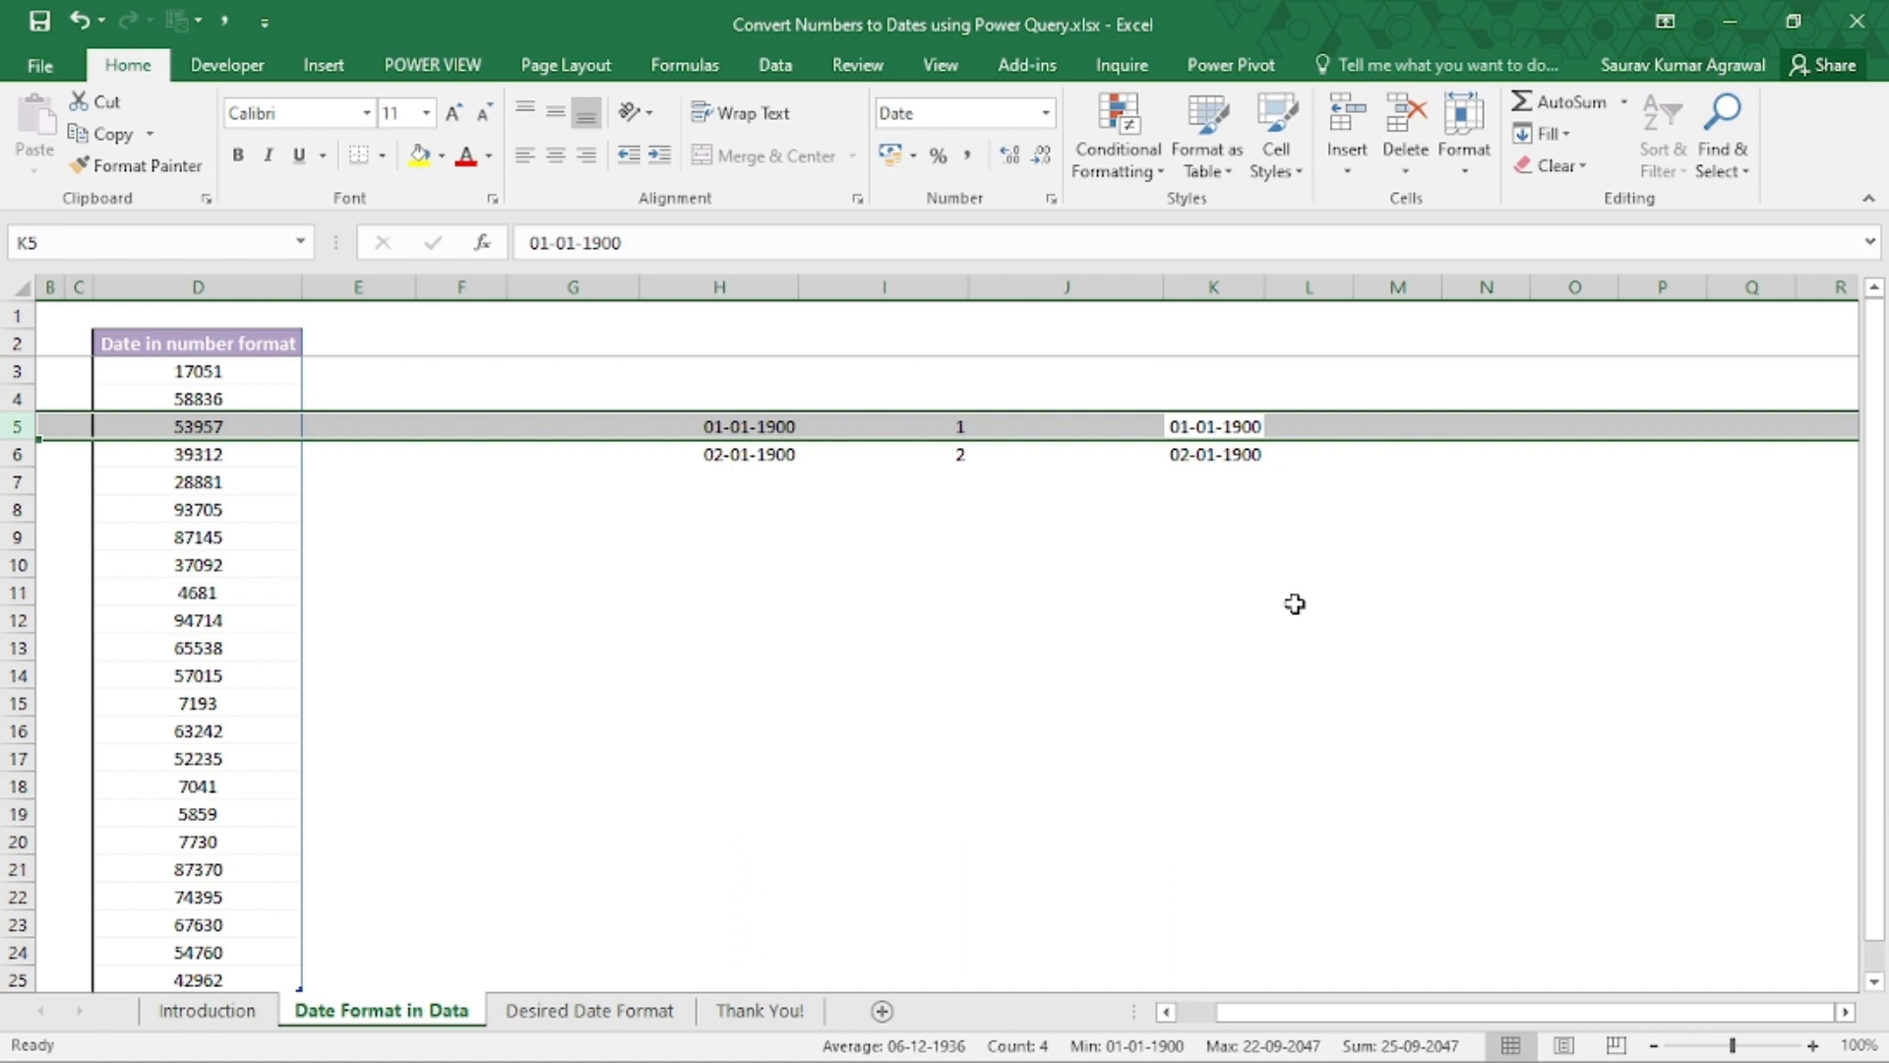
pyautogui.press('Down')
pyautogui.hotkey('shift', 'space')
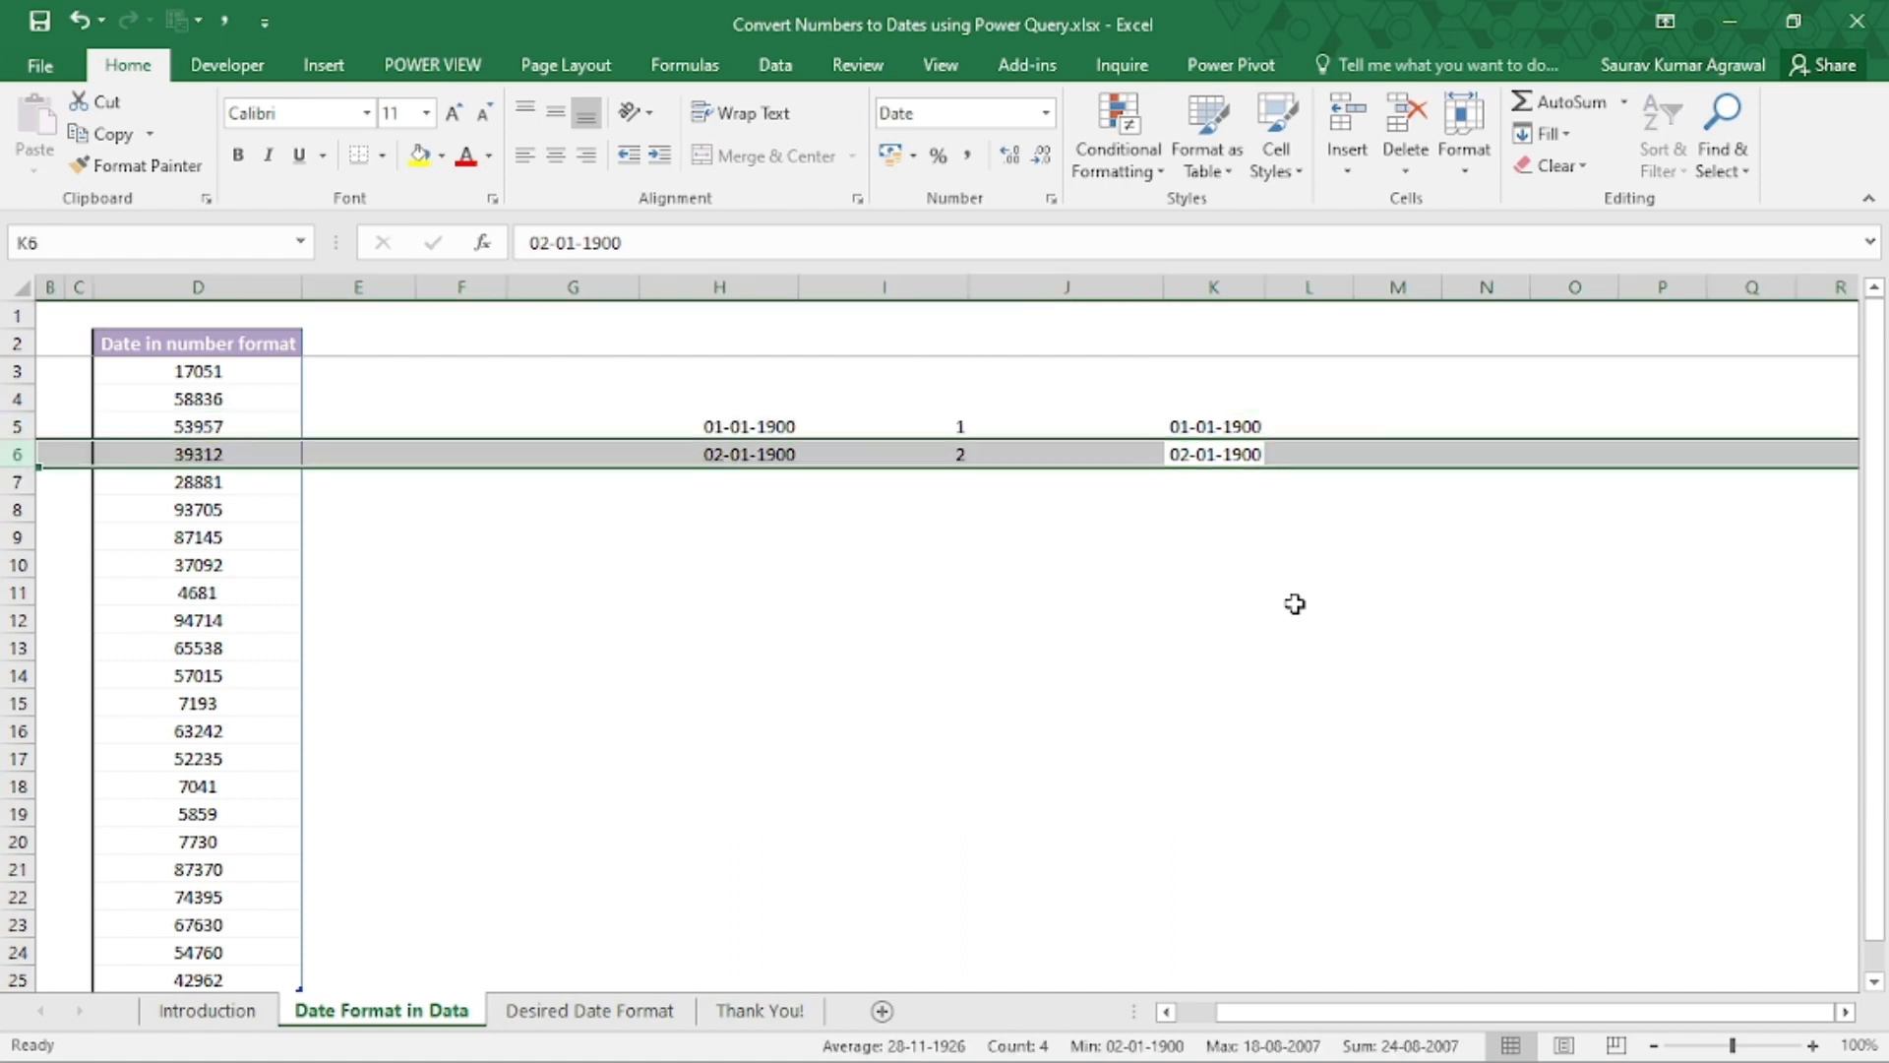
pyautogui.press('Up')
pyautogui.press('Left')
pyautogui.press('Left')
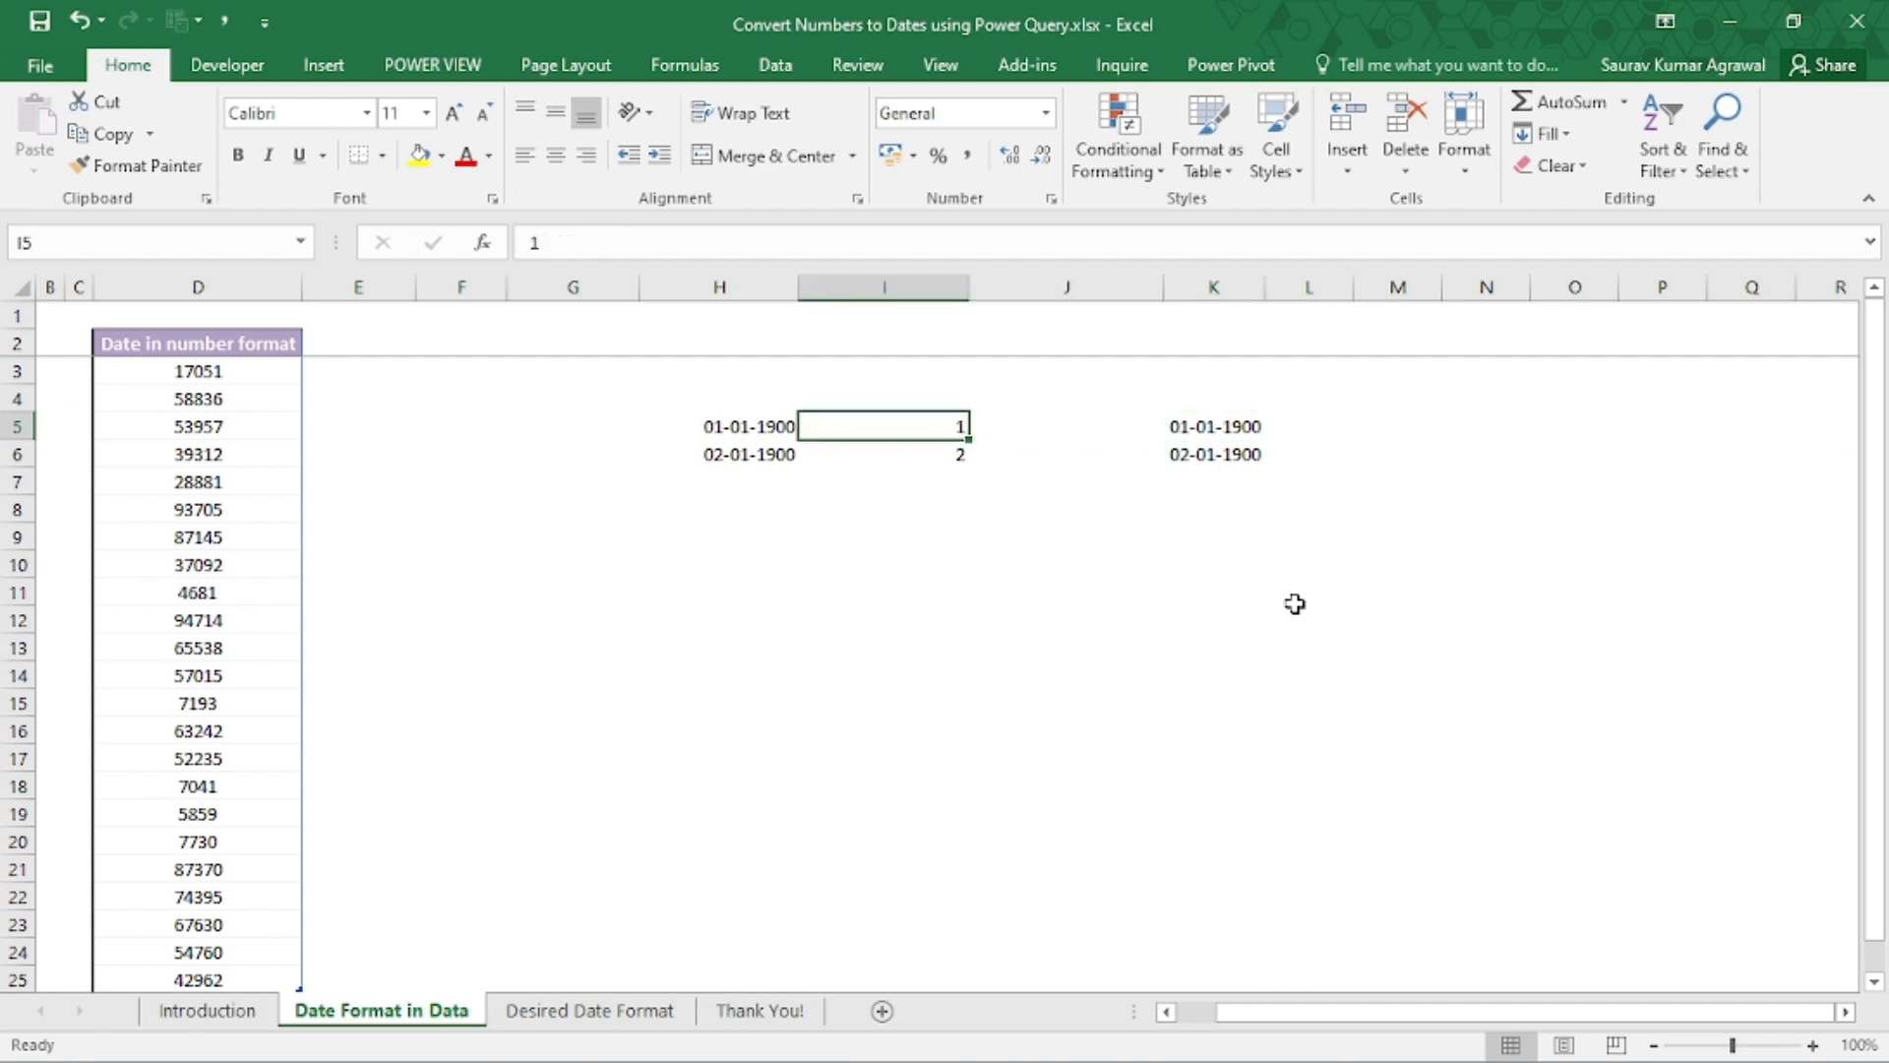
pyautogui.press('Left')
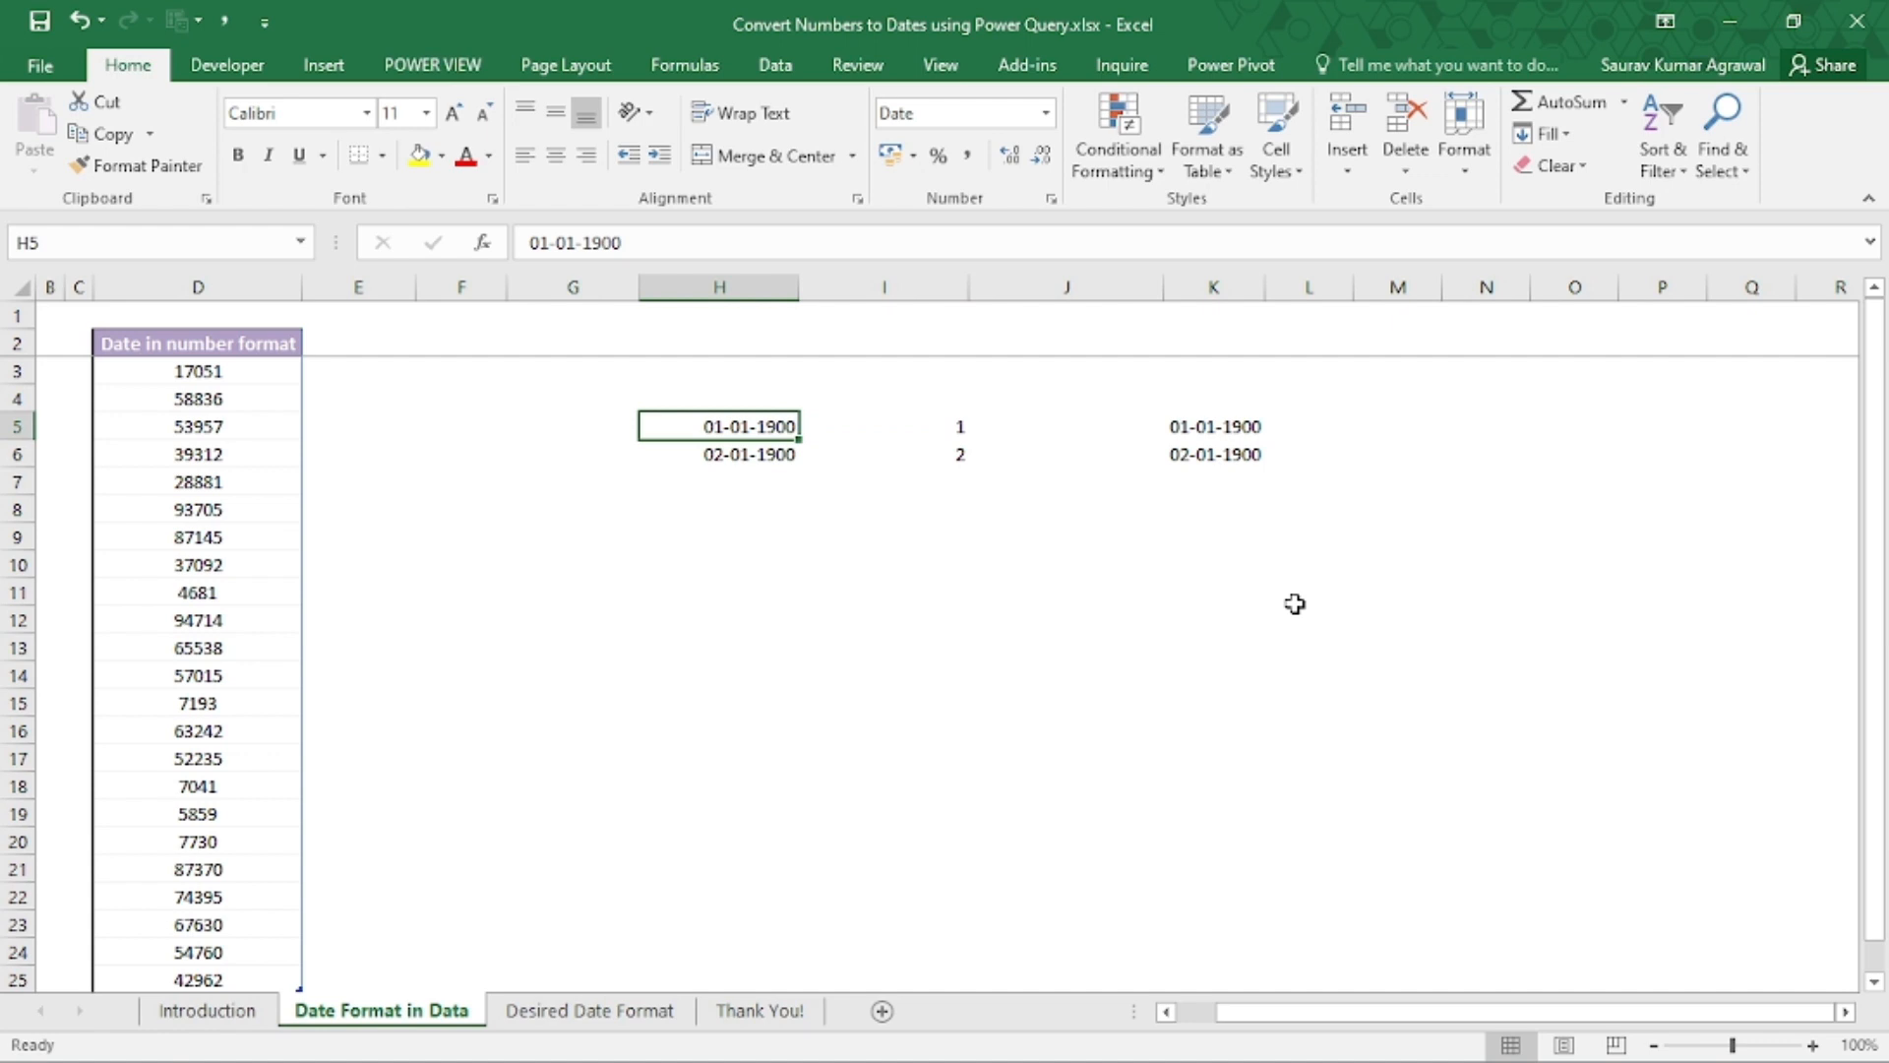
# Examine the numbers in the Date in number format column, starting at D3, against the base date in H5.
pyautogui.hotkey('ctrl', 'Left')
pyautogui.press('Up')
pyautogui.press('Up')
pyautogui.hotkey('ctrl', 'shift', 'Down')
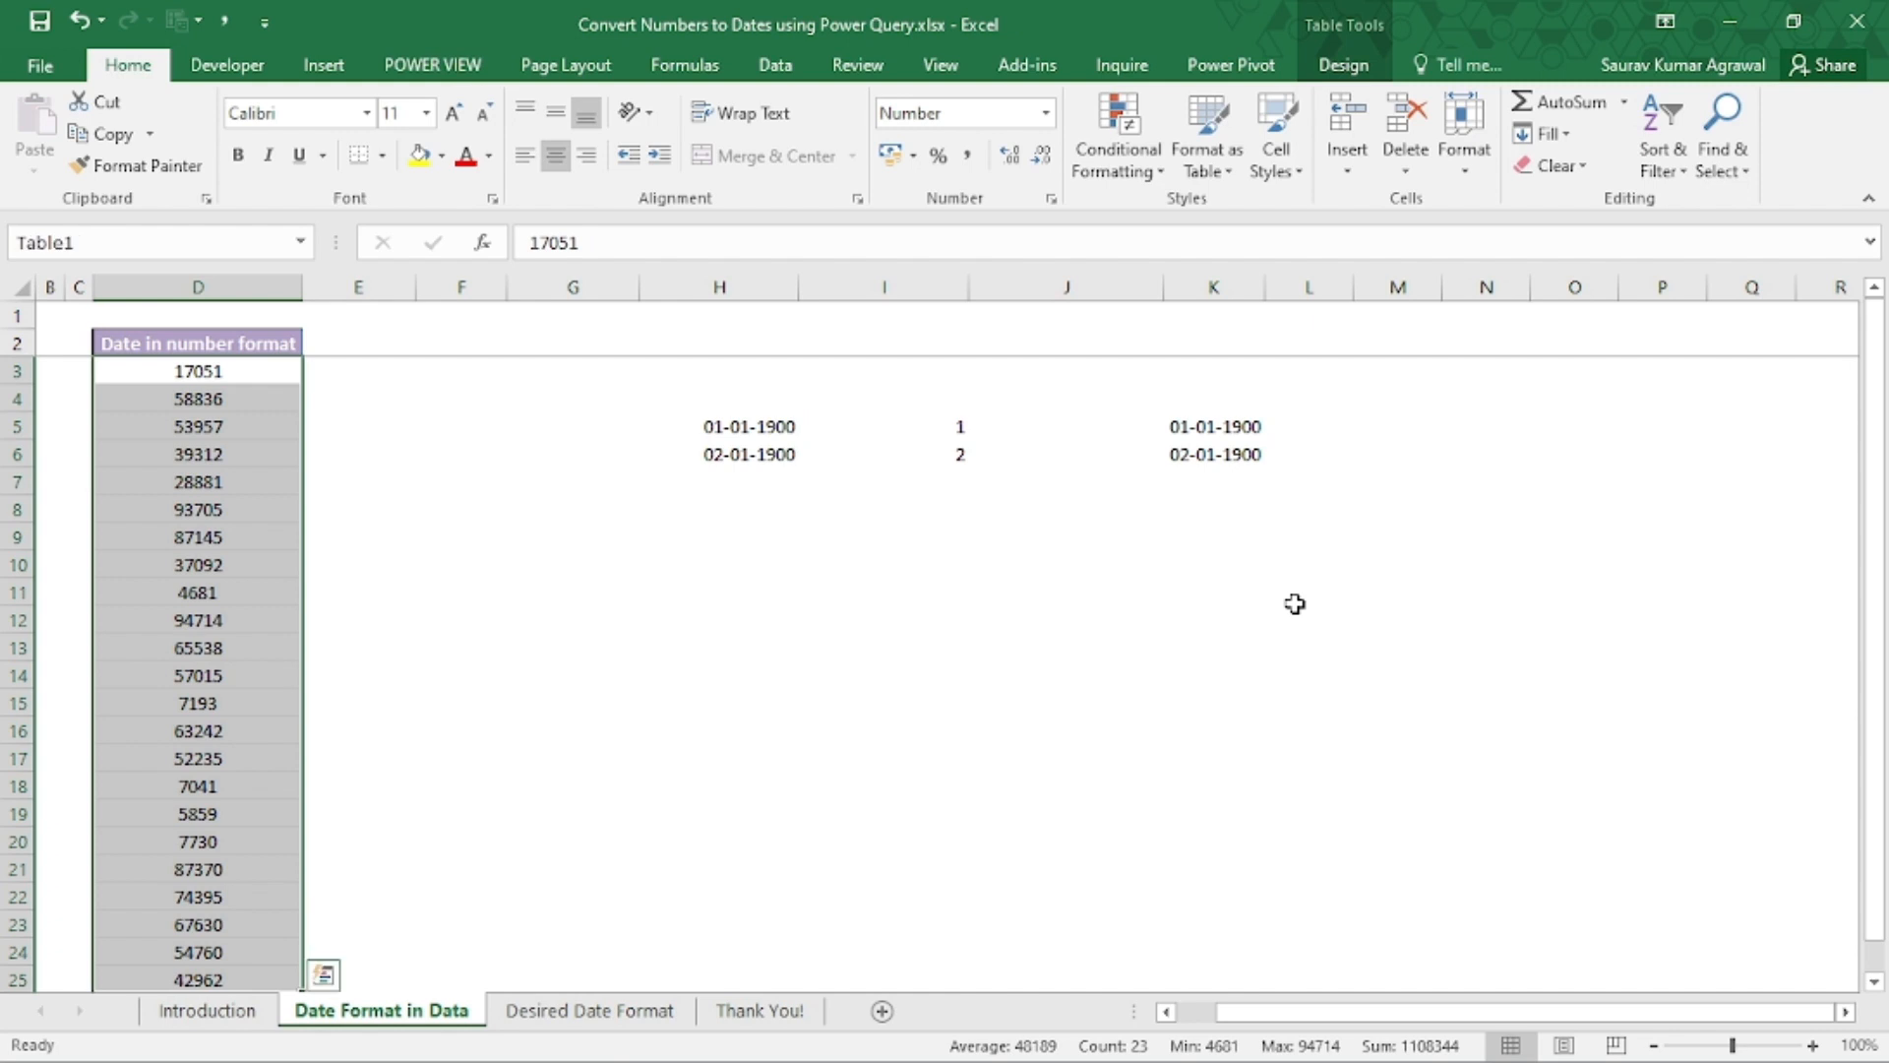
pyautogui.hotkey('ctrl', 'shift', 'Up')
pyautogui.hotkey('shift', 'space')
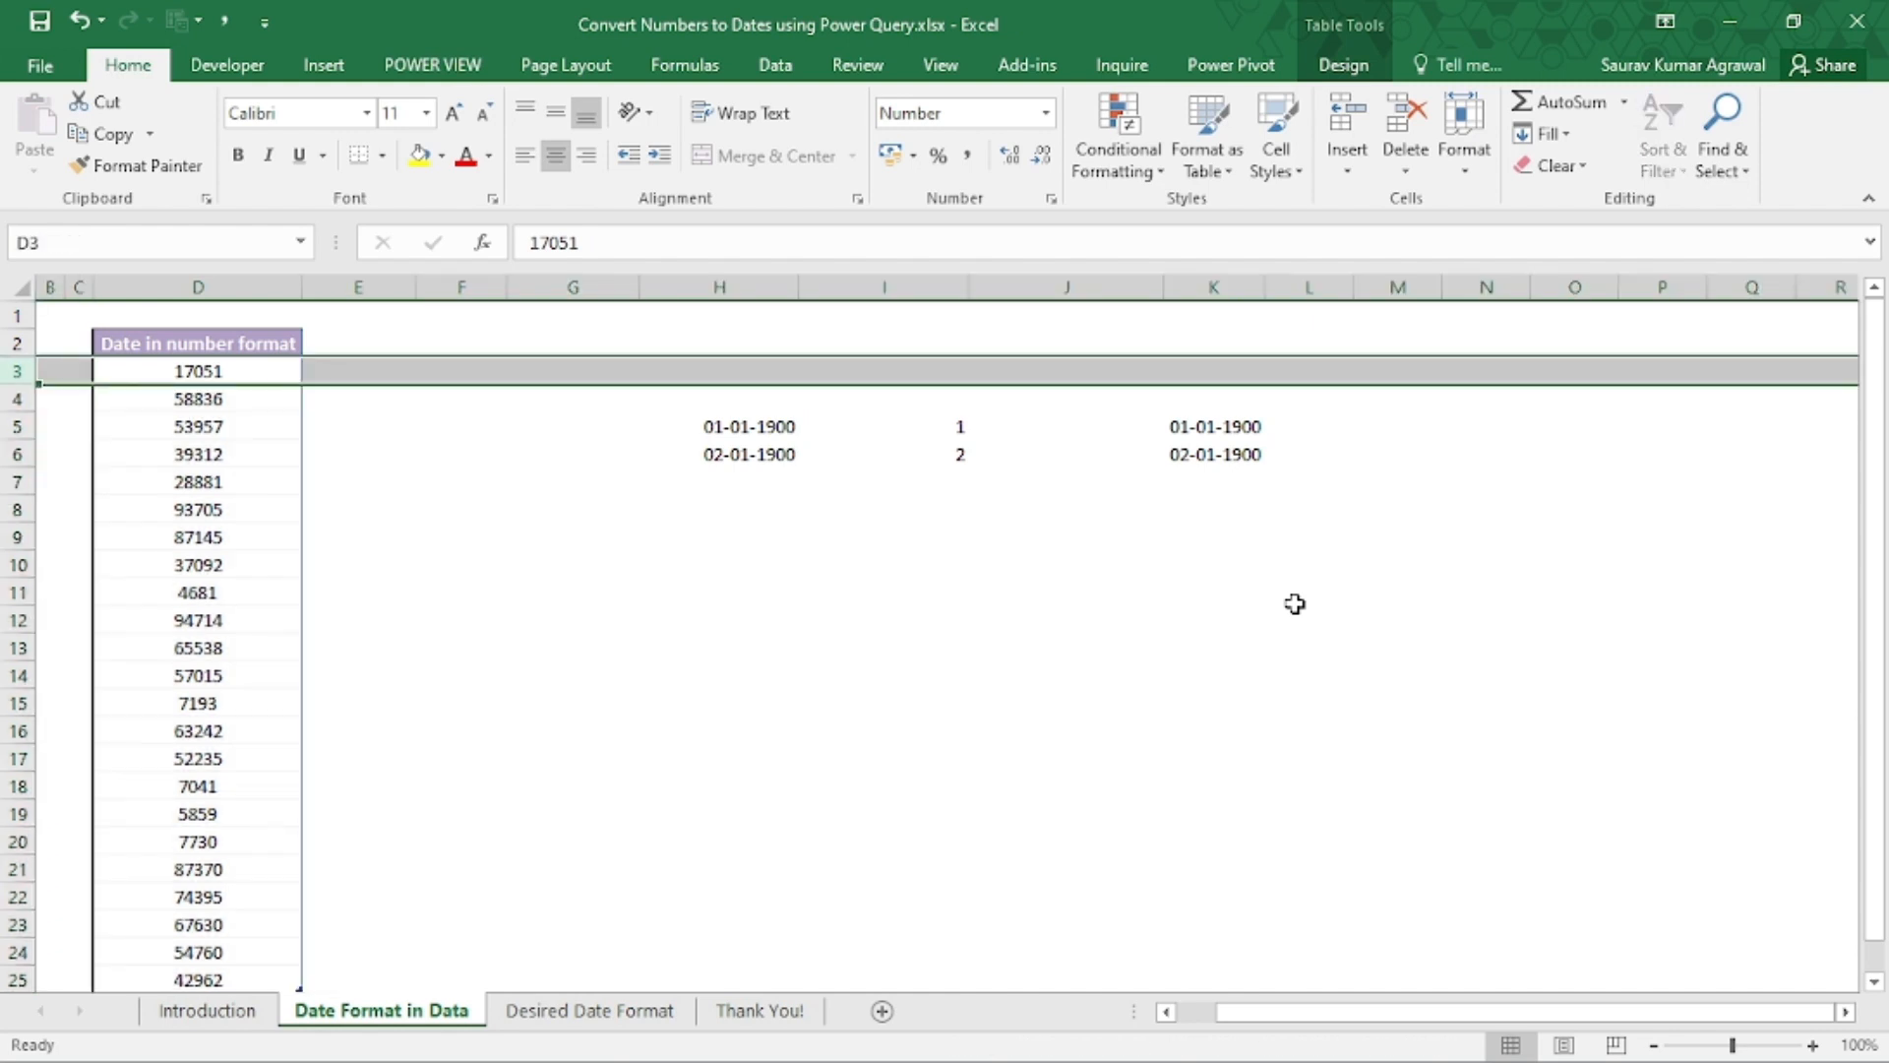
pyautogui.press('Right')
pyautogui.press('Right')
pyautogui.press('Right')
pyautogui.press('Right')
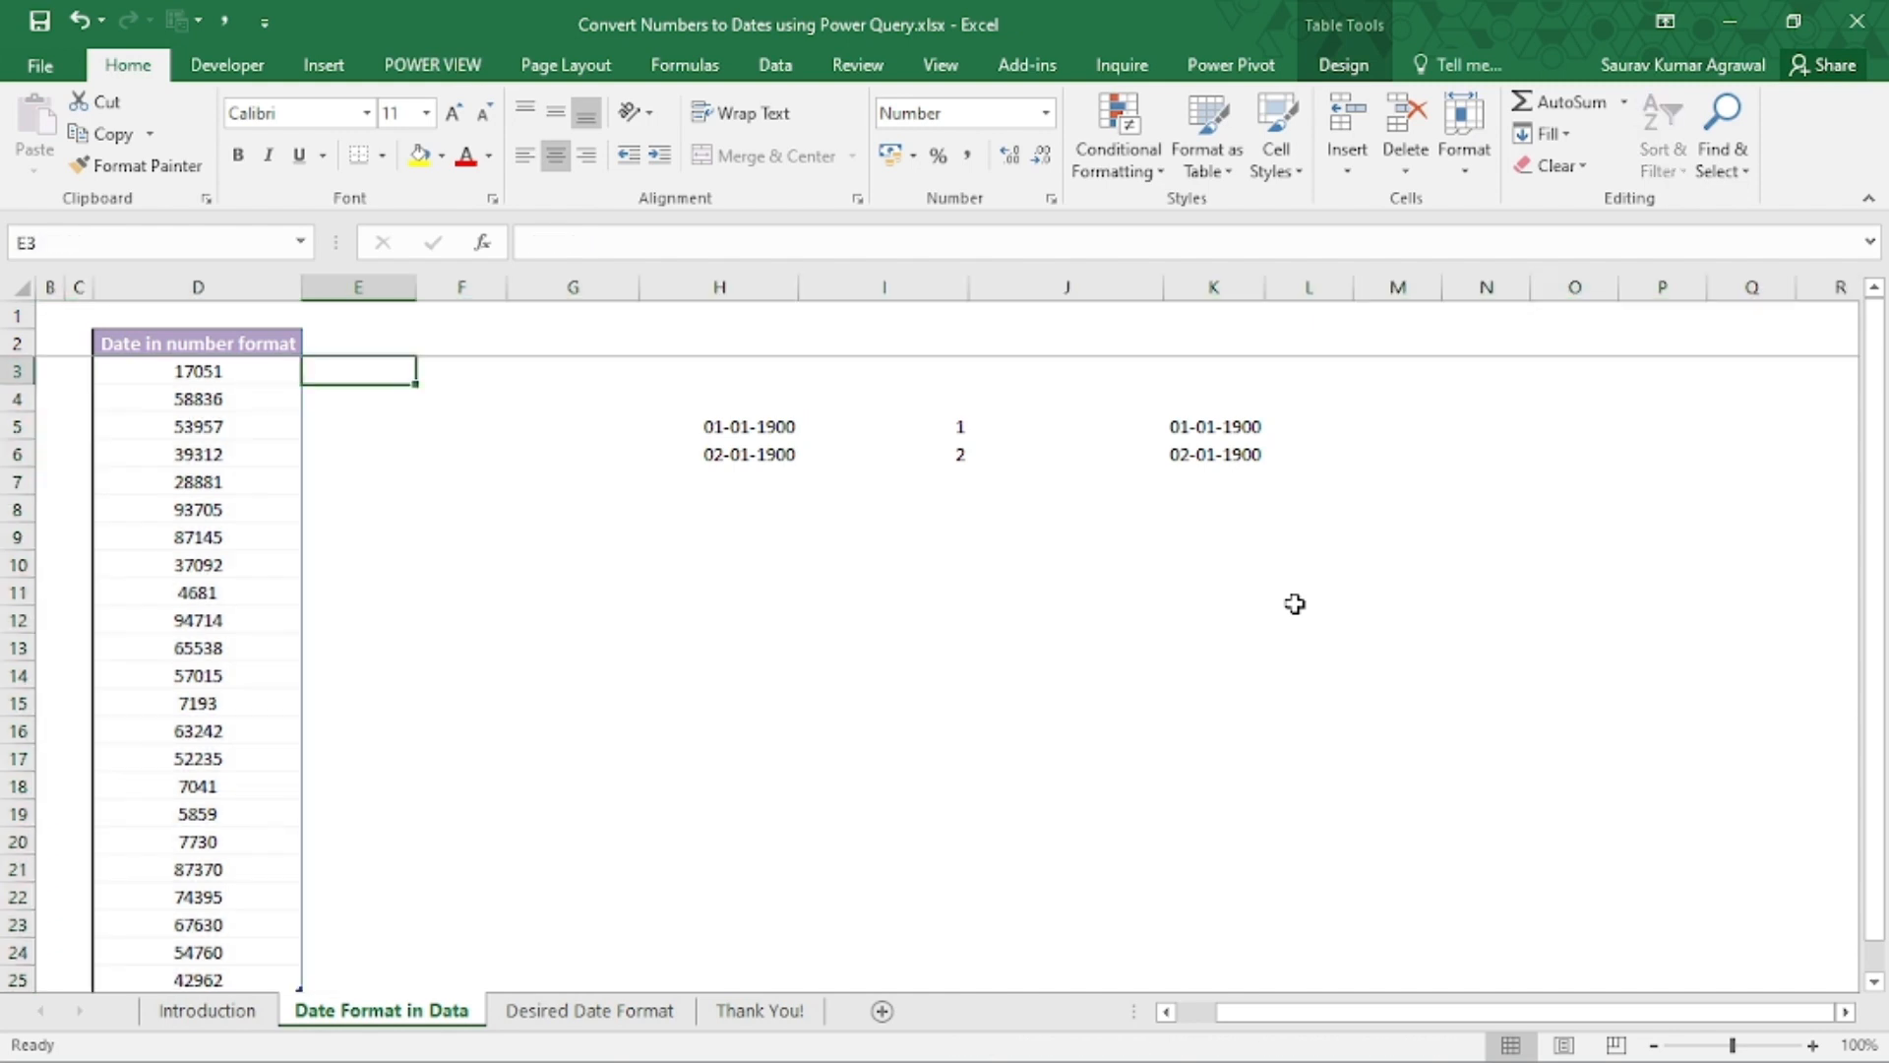
pyautogui.press('Down')
pyautogui.press('Down')
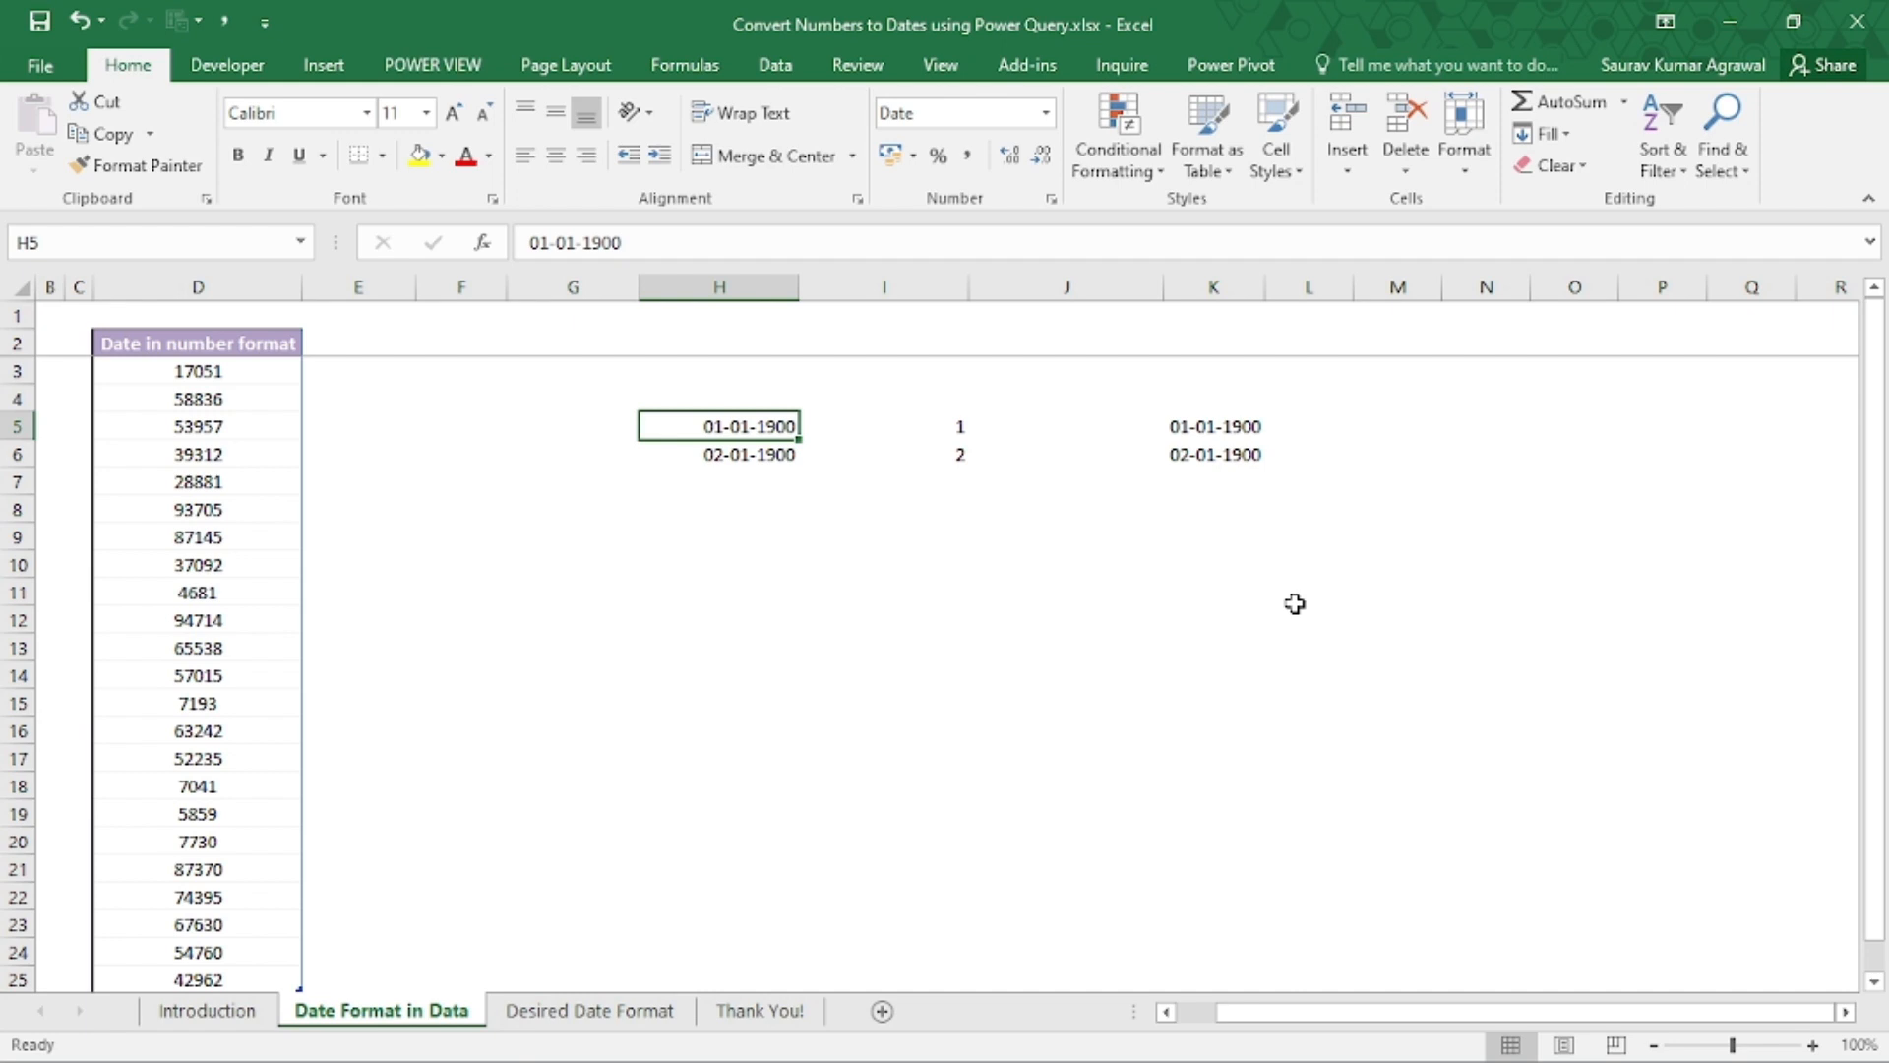
pyautogui.press('Up')
pyautogui.press('Up')
pyautogui.press('Left')
pyautogui.press('Left')
pyautogui.press('Left')
pyautogui.press('Left')
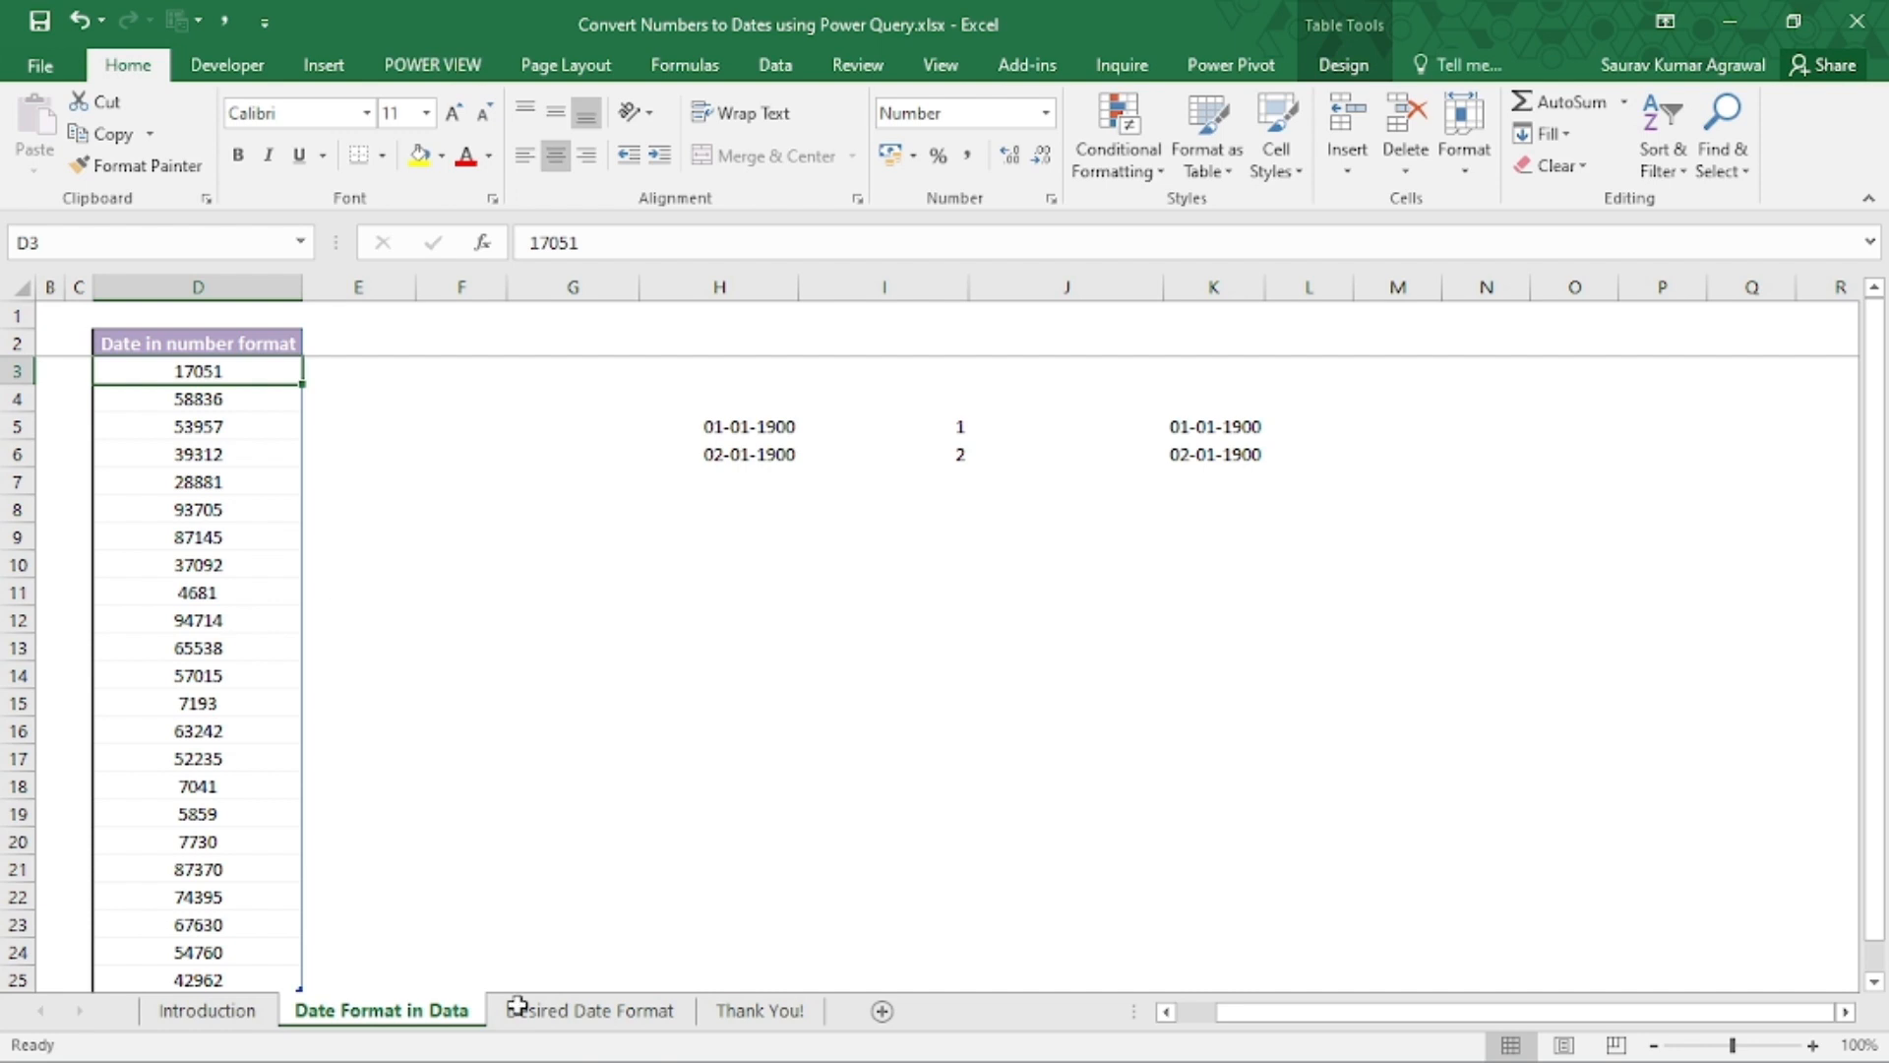
# Compare the numbers on the Date Format in Data sheet with the dates on the Desired Date Format sheet.
pyautogui.click(570, 1013)
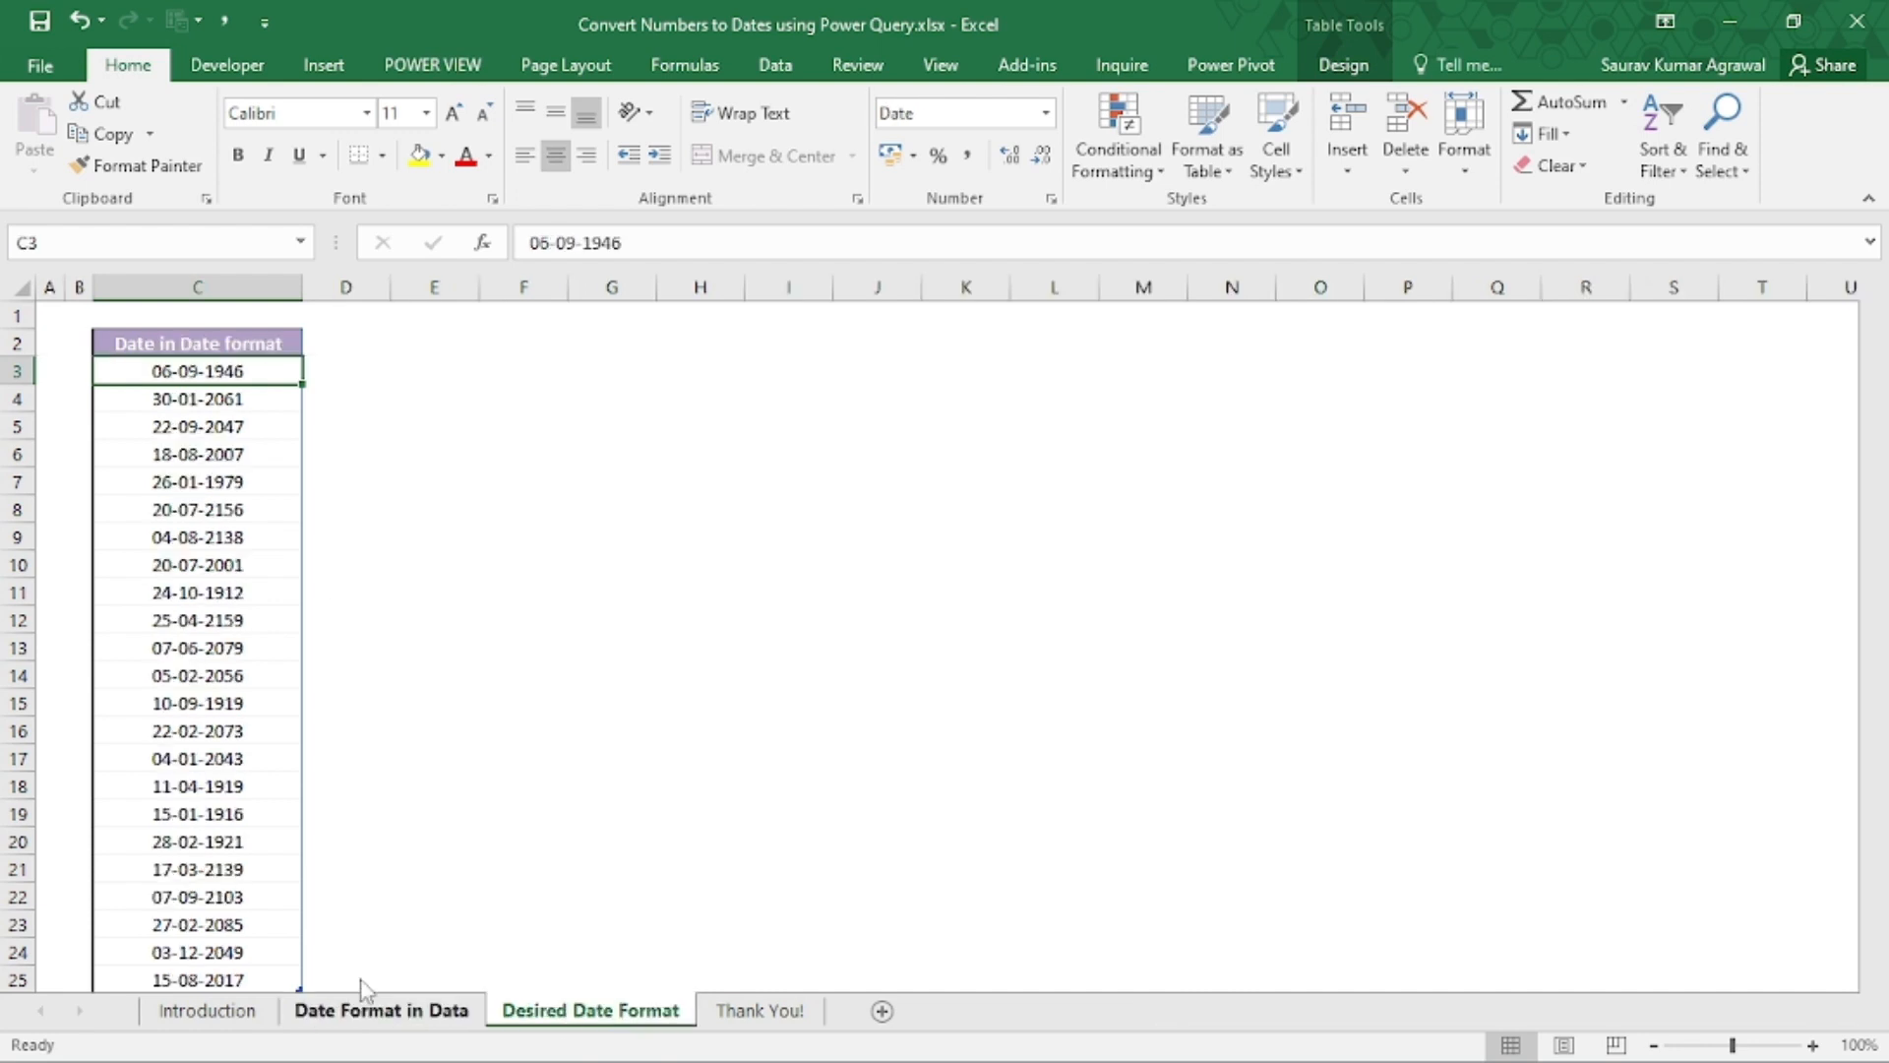
pyautogui.click(379, 1010)
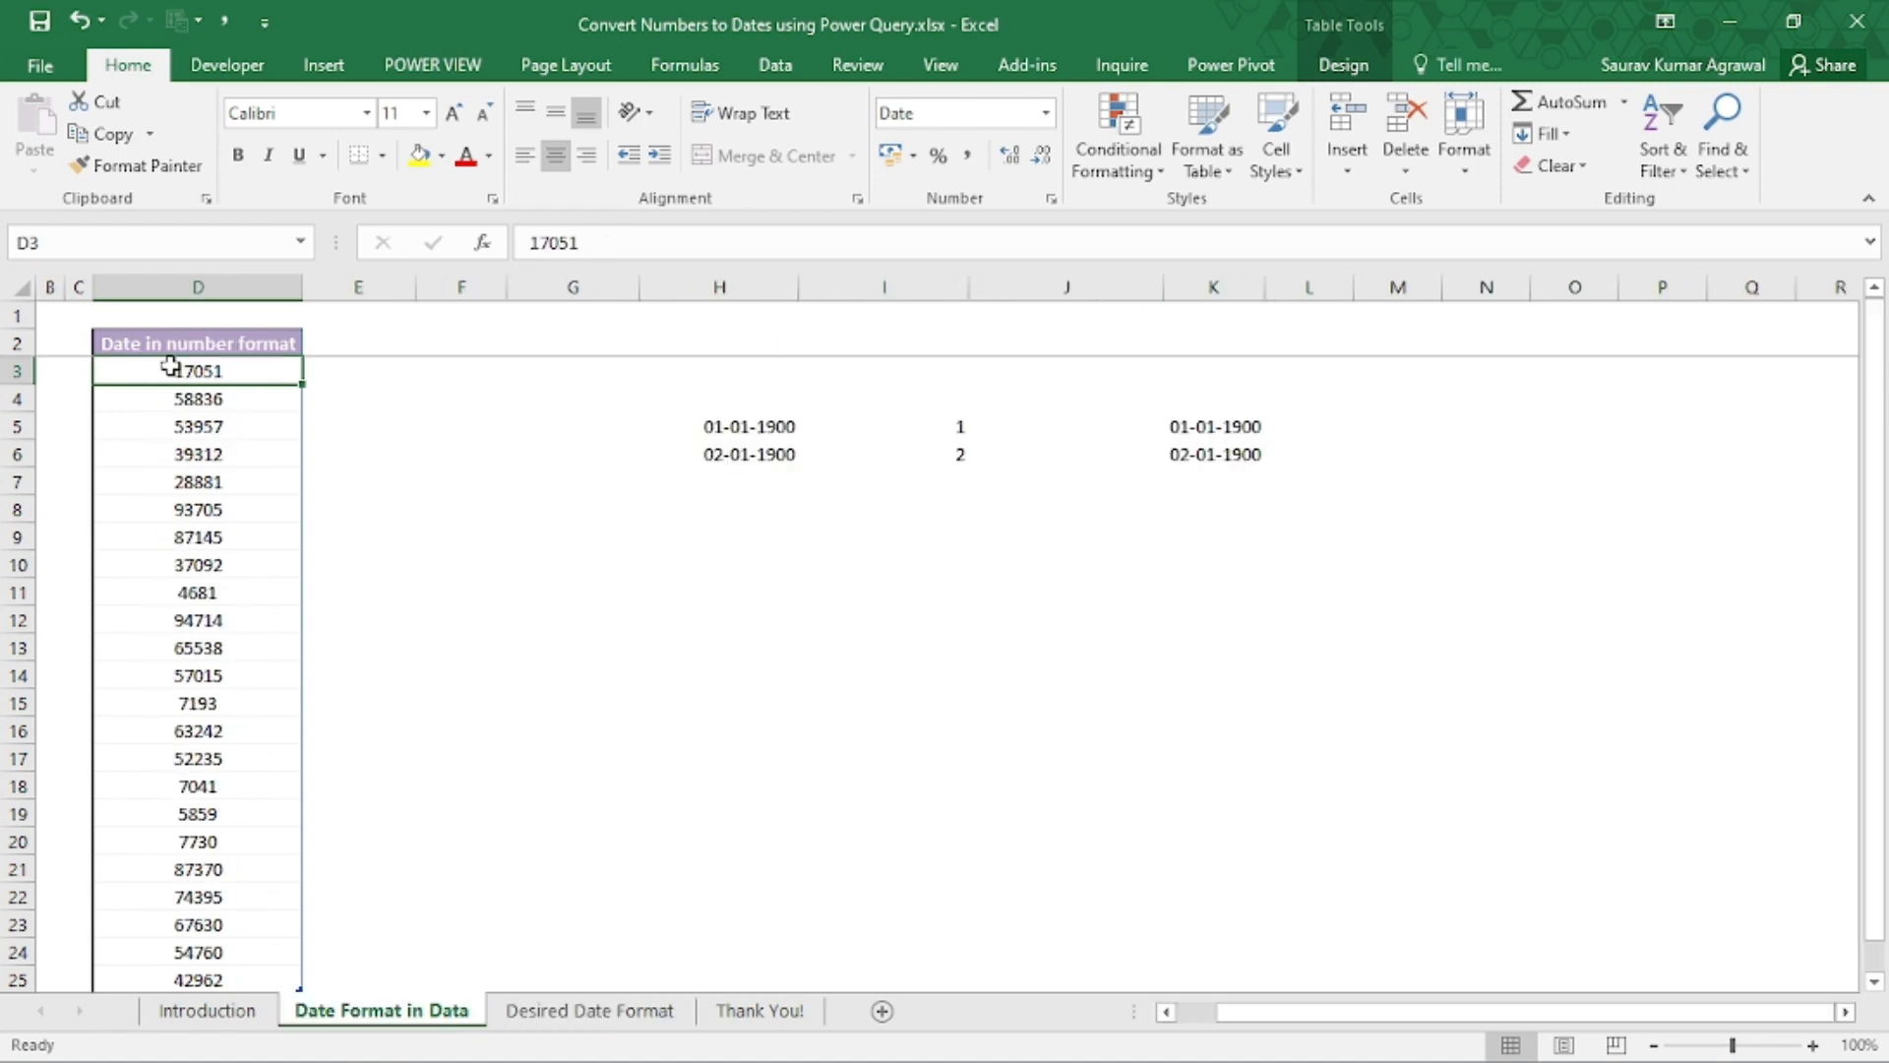
pyautogui.click(551, 1010)
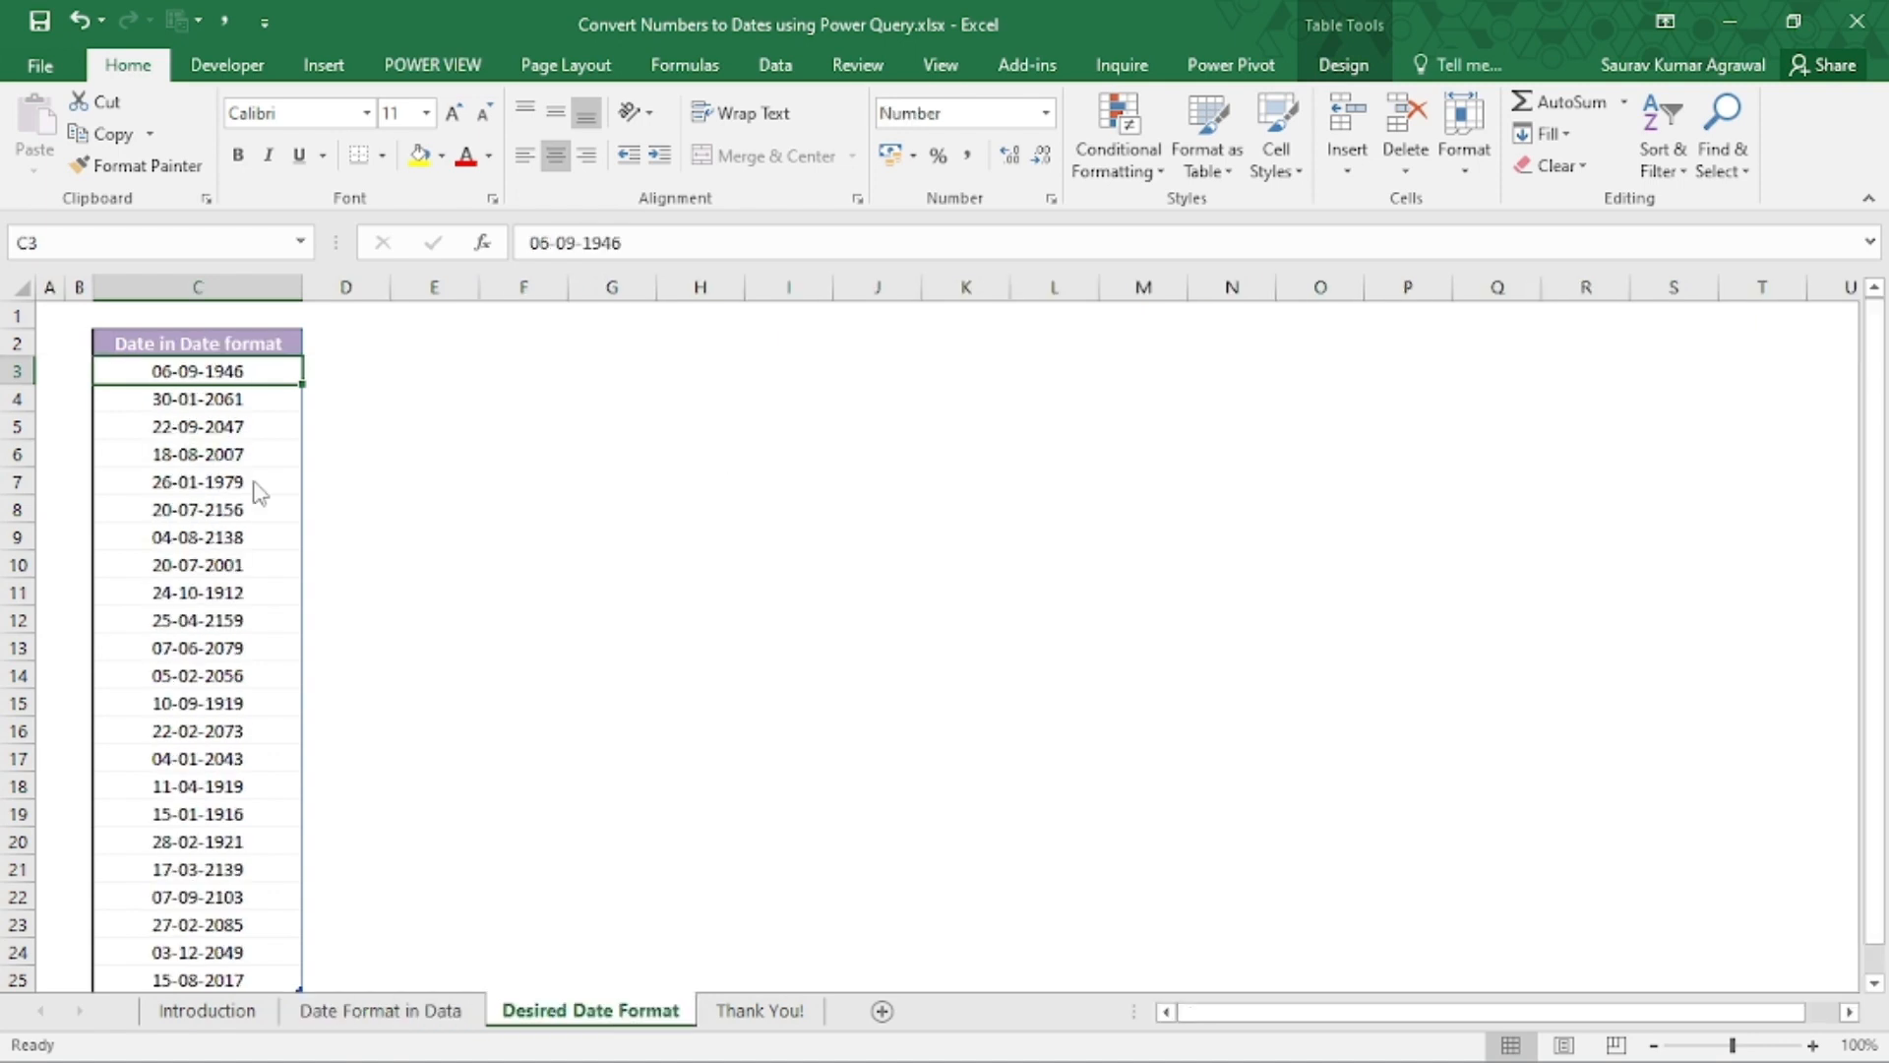
pyautogui.moveTo(162, 351)
pyautogui.mouseDown()
pyautogui.moveTo(269, 361)
pyautogui.moveTo(449, 895)
pyautogui.mouseUp()
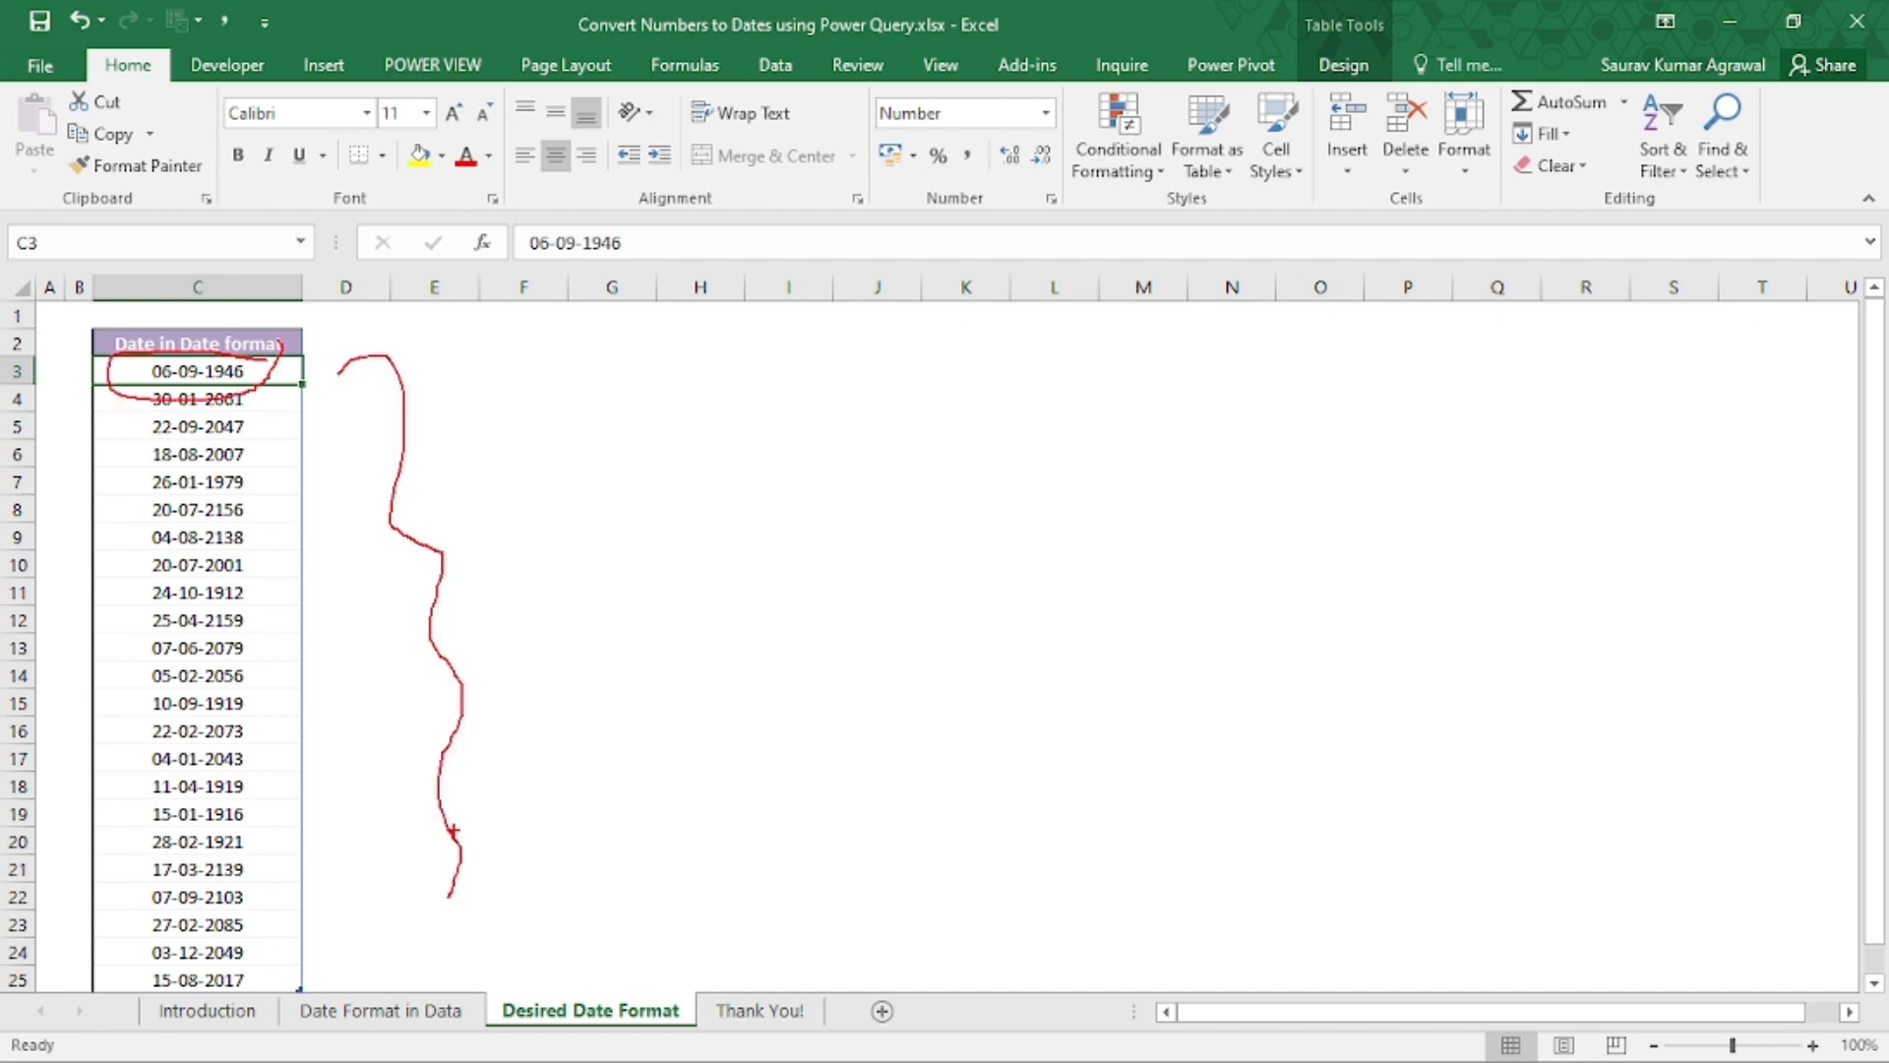
pyautogui.press('Escape')
pyautogui.hotkey('ctrl', 'pageup')
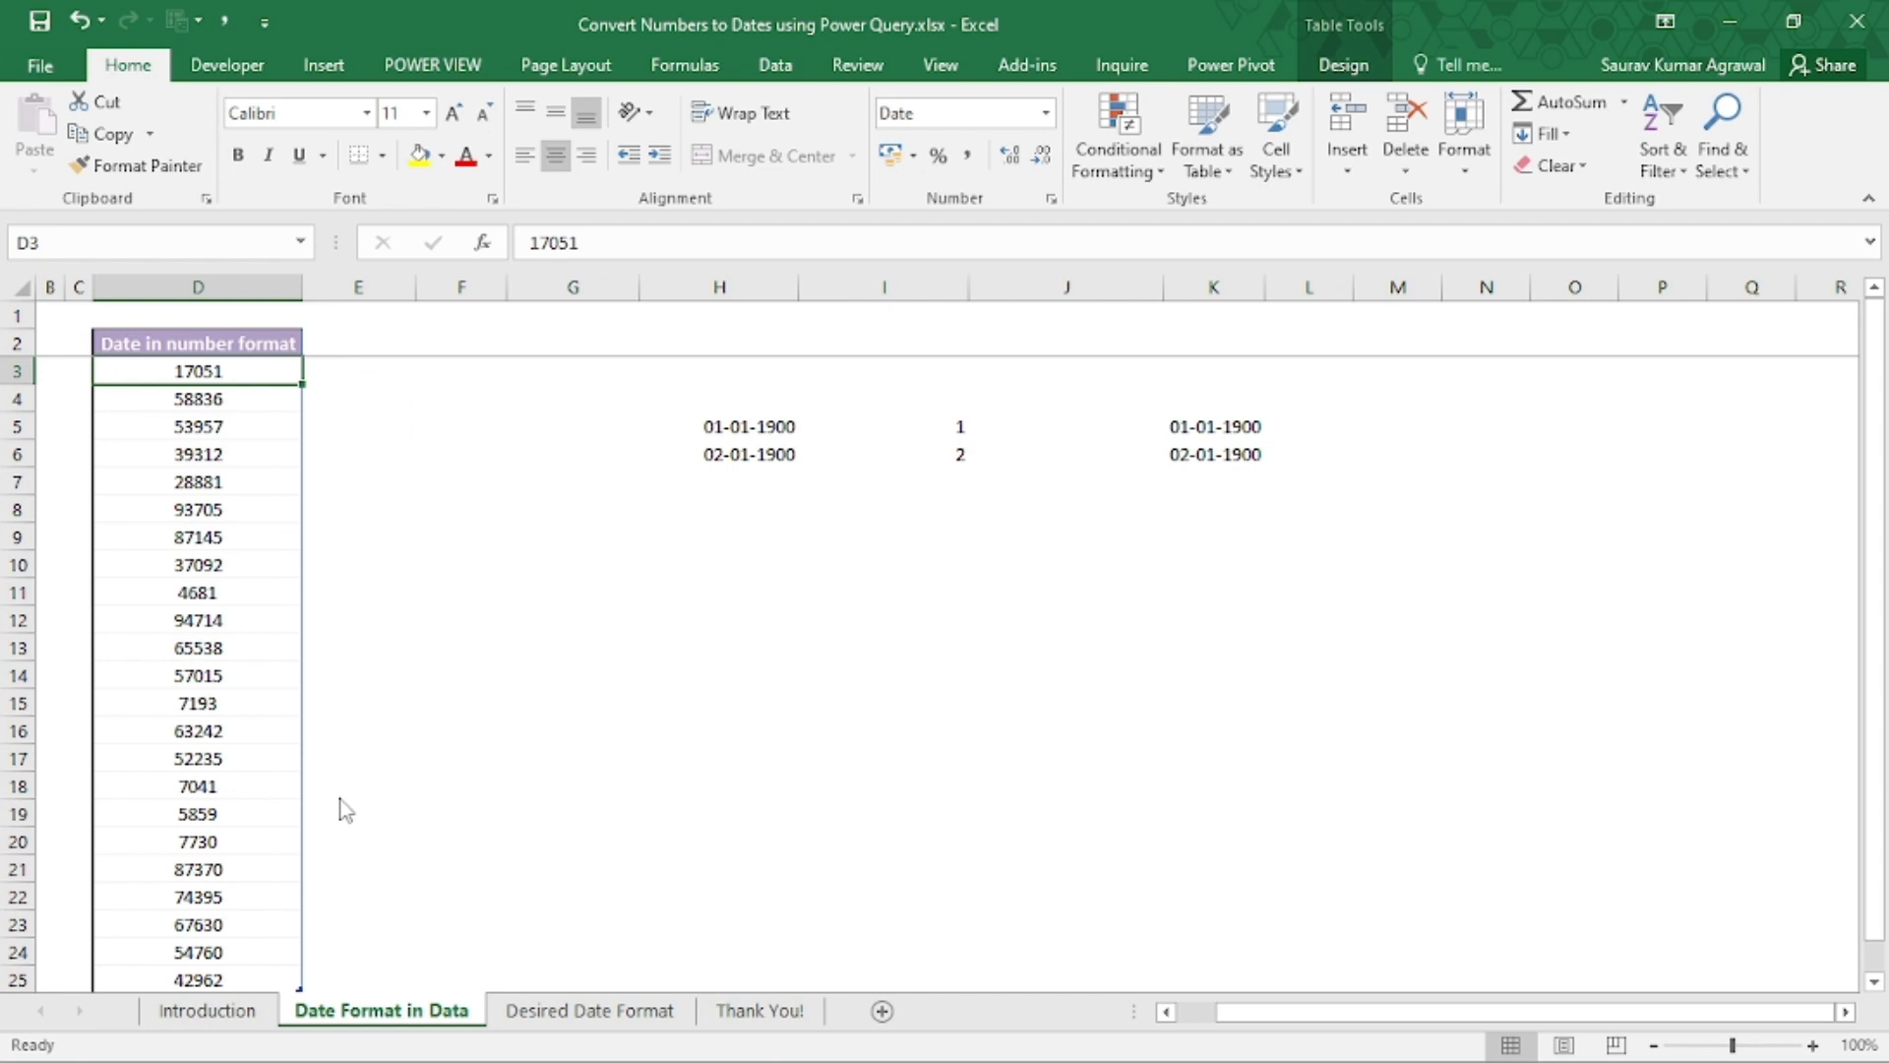
pyautogui.moveTo(312, 401)
pyautogui.mouseDown()
pyautogui.moveTo(271, 359)
pyautogui.moveTo(305, 392)
pyautogui.mouseUp()
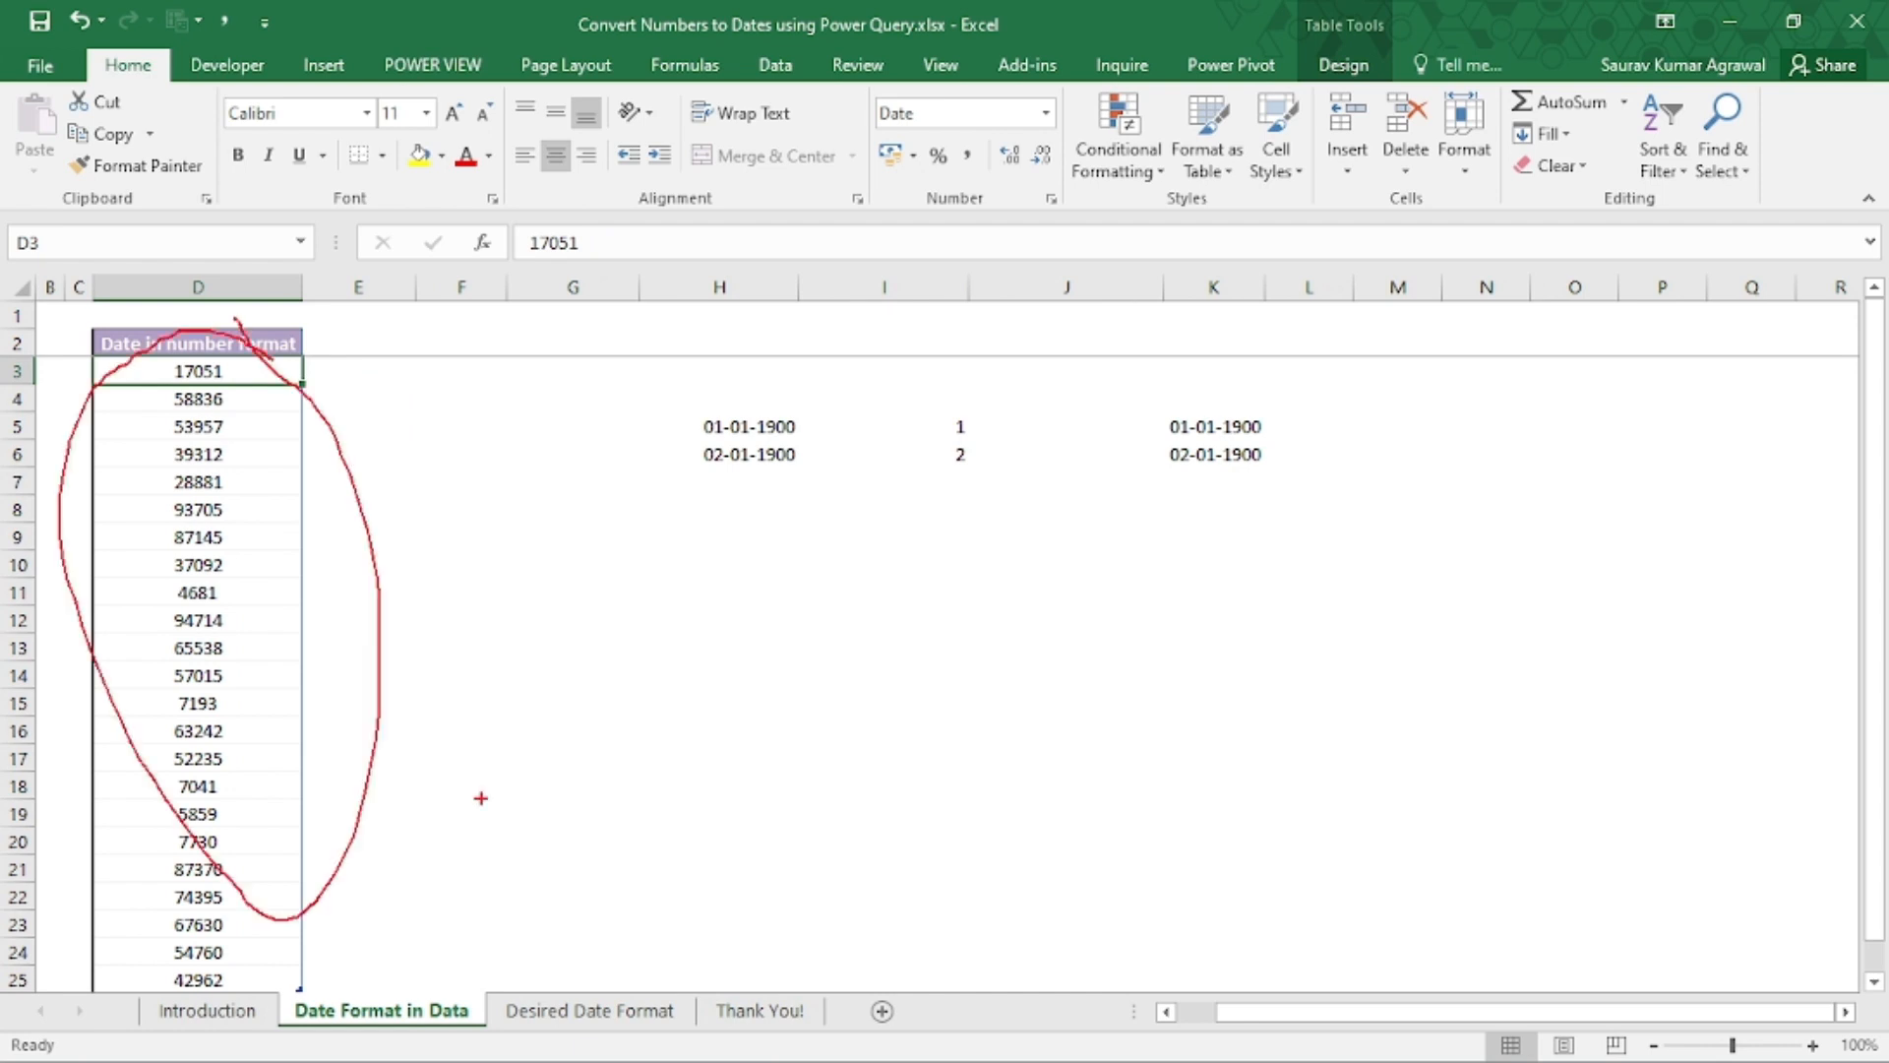
pyautogui.press('Escape')
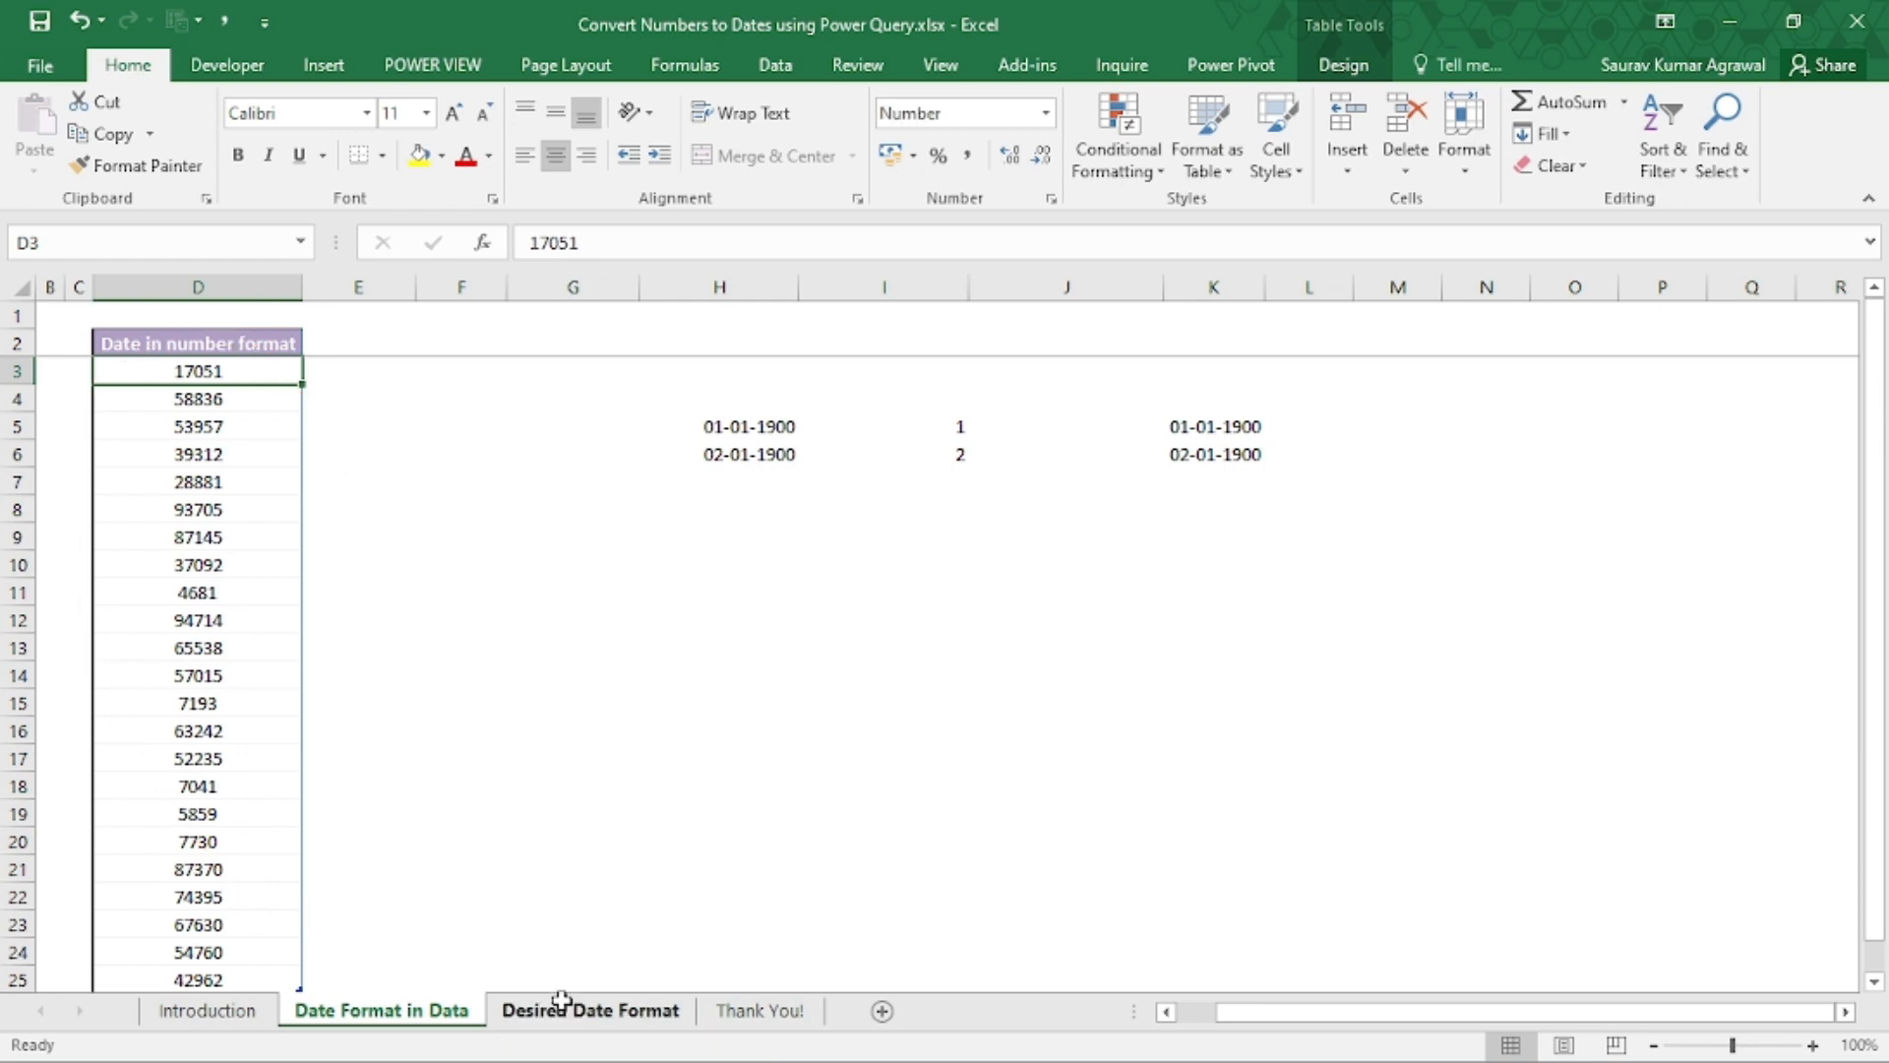
# Try the Short Date format on cells D3:D9 of the Date Format in Data sheet and undo it.
pyautogui.click(561, 1009)
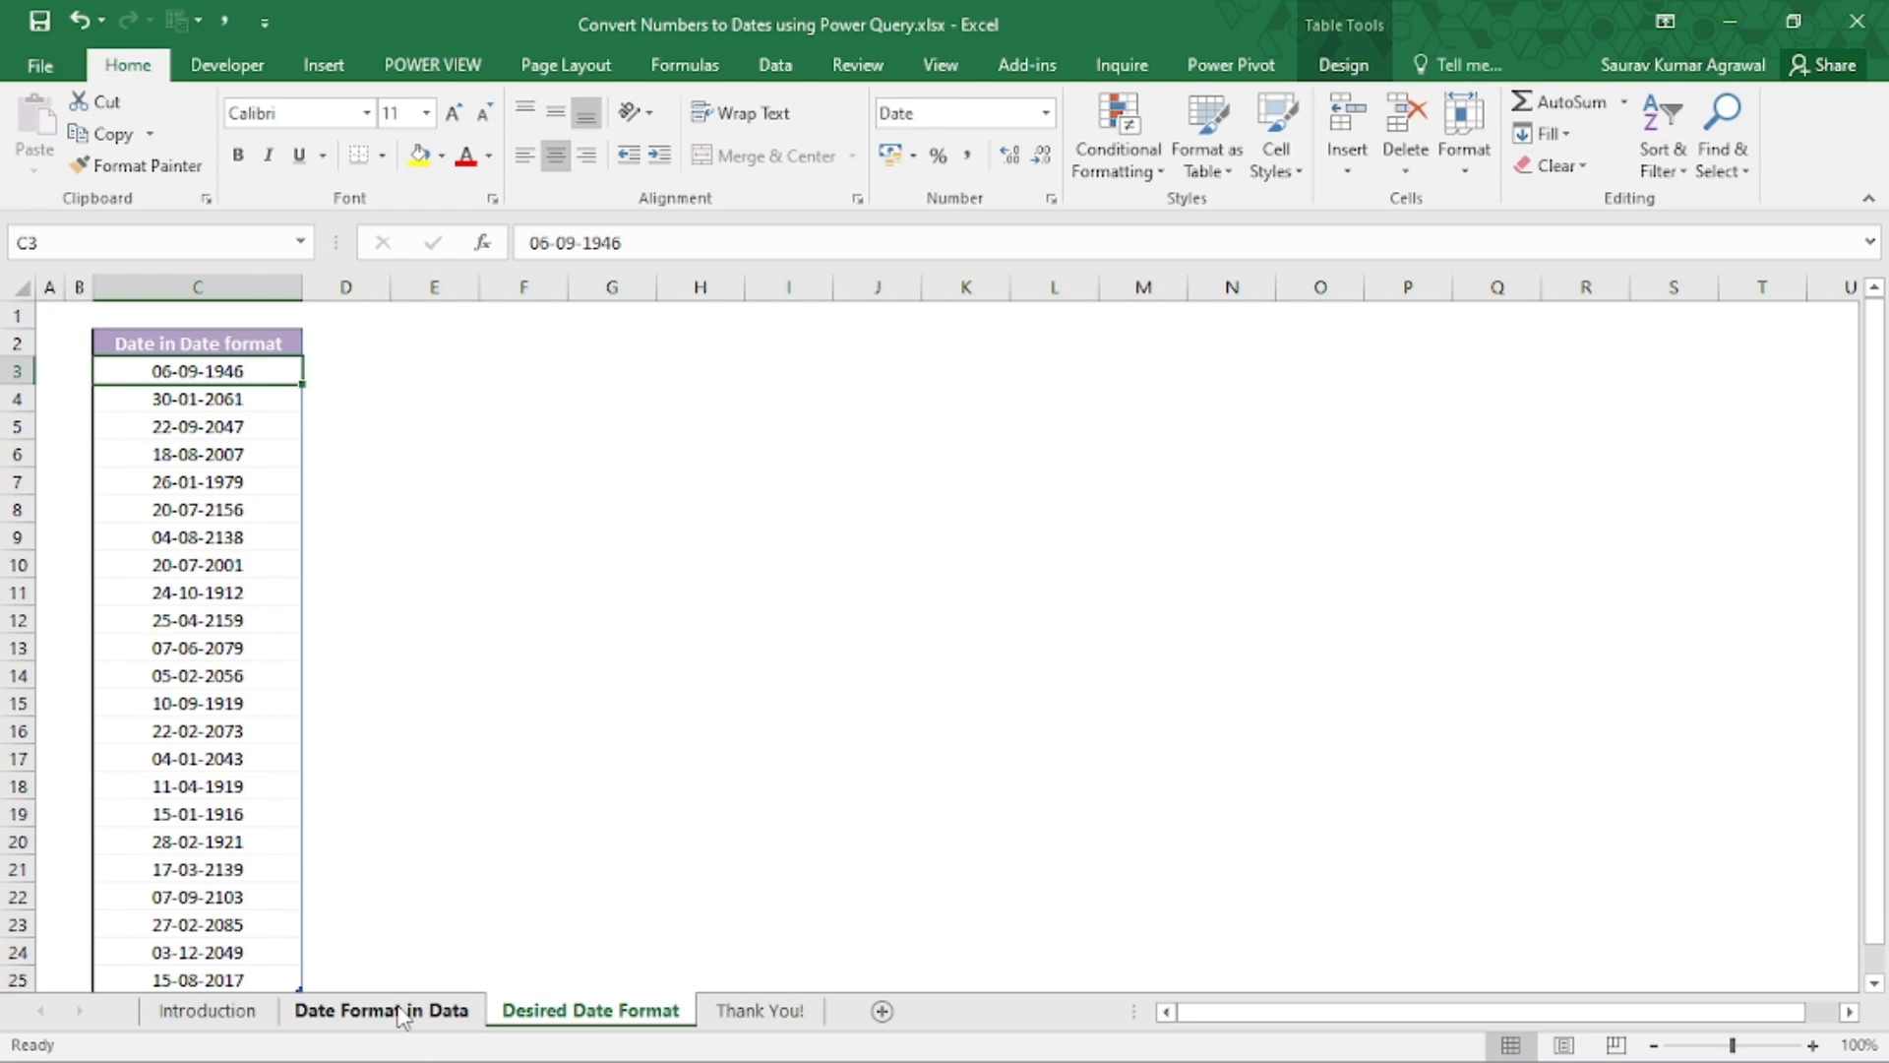
pyautogui.click(400, 1013)
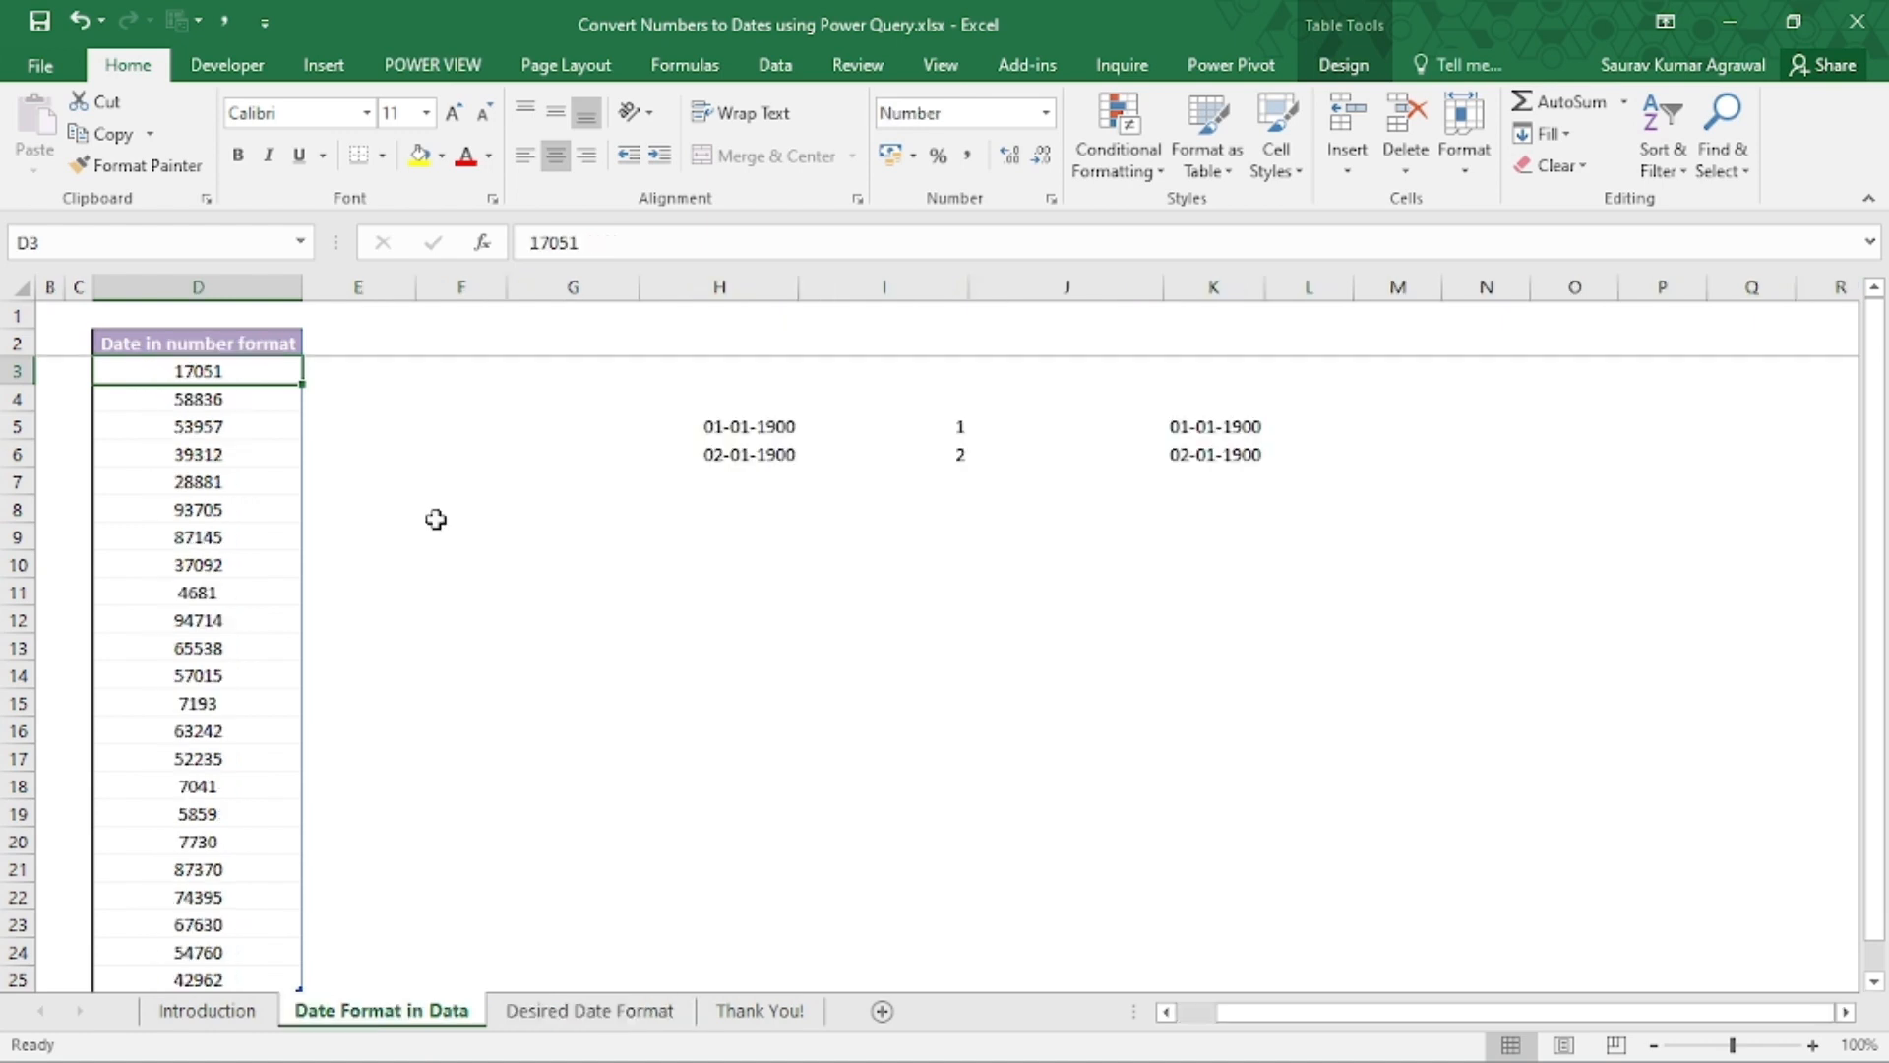
pyautogui.hotkey('shift', 'Down')
pyautogui.hotkey('shift', 'Down')
pyautogui.hotkey('shift', 'Down')
pyautogui.hotkey('shift', 'Down')
pyautogui.hotkey('shift', 'Down')
pyautogui.hotkey('shift', 'Down')
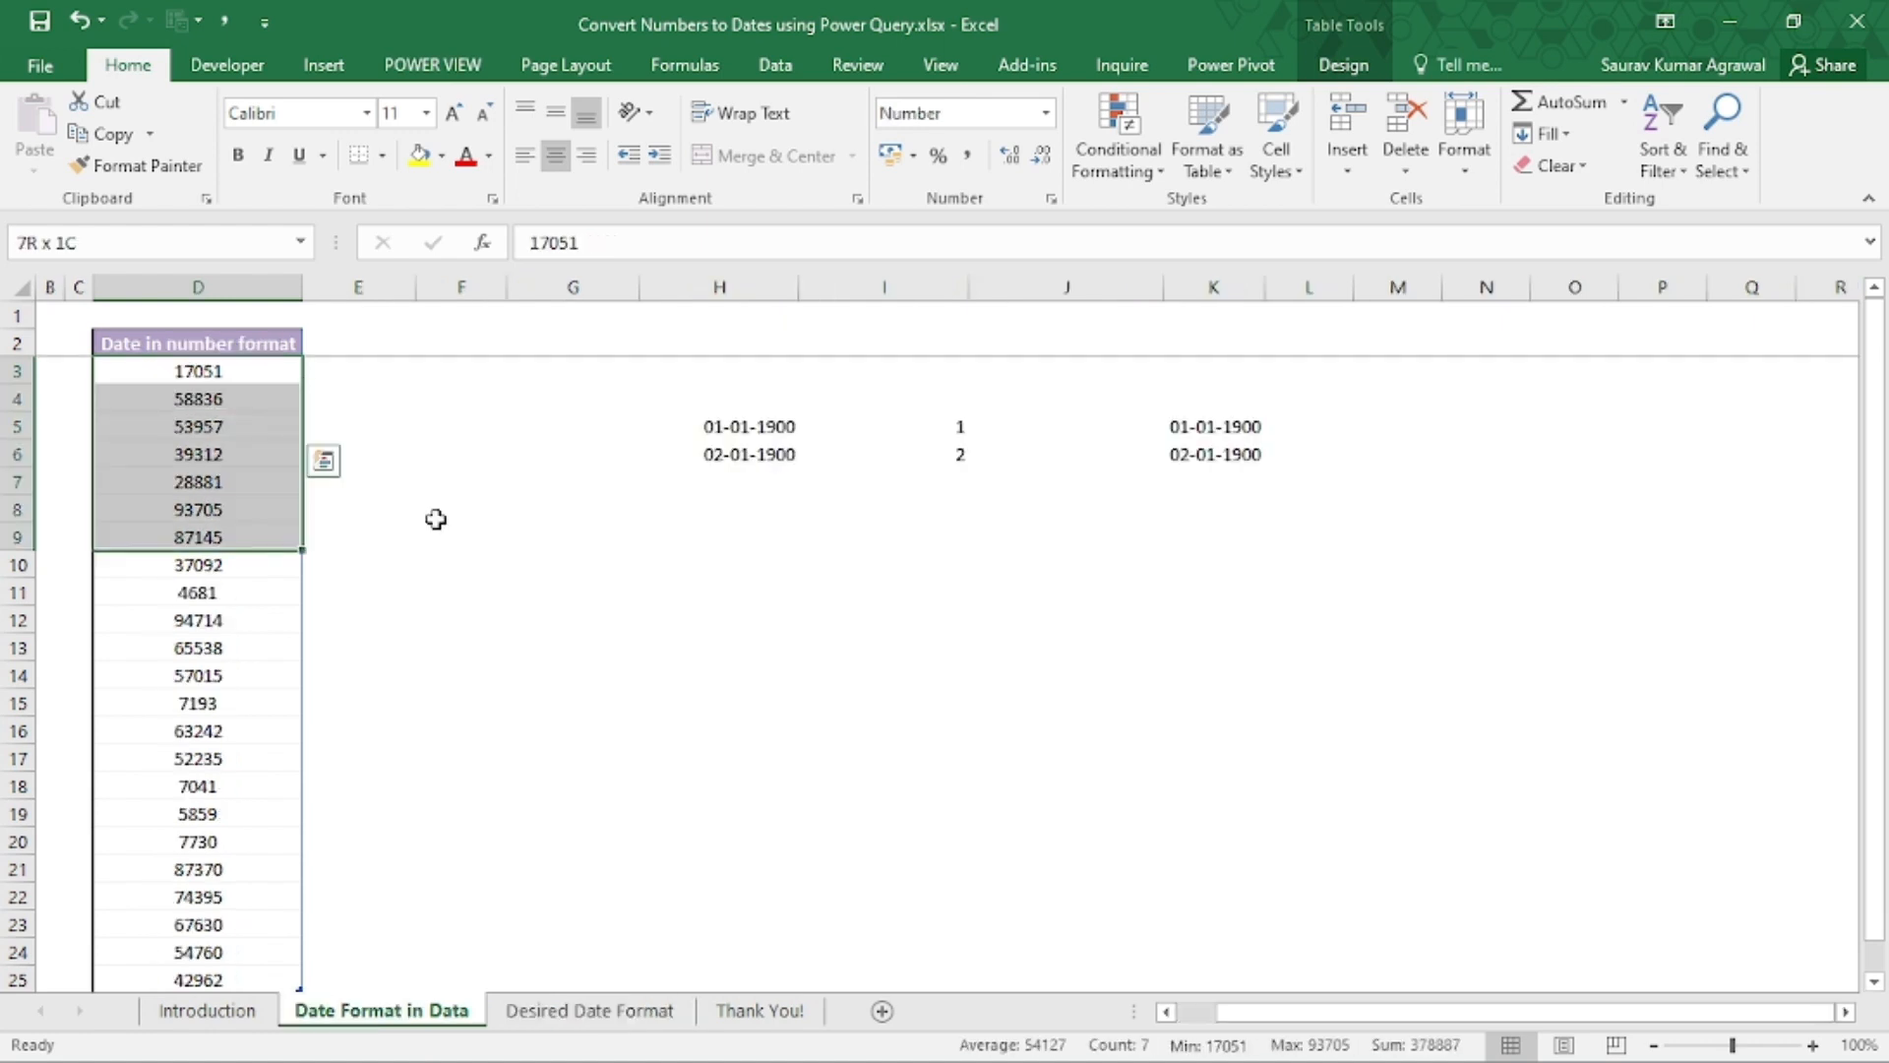
pyautogui.click(1047, 114)
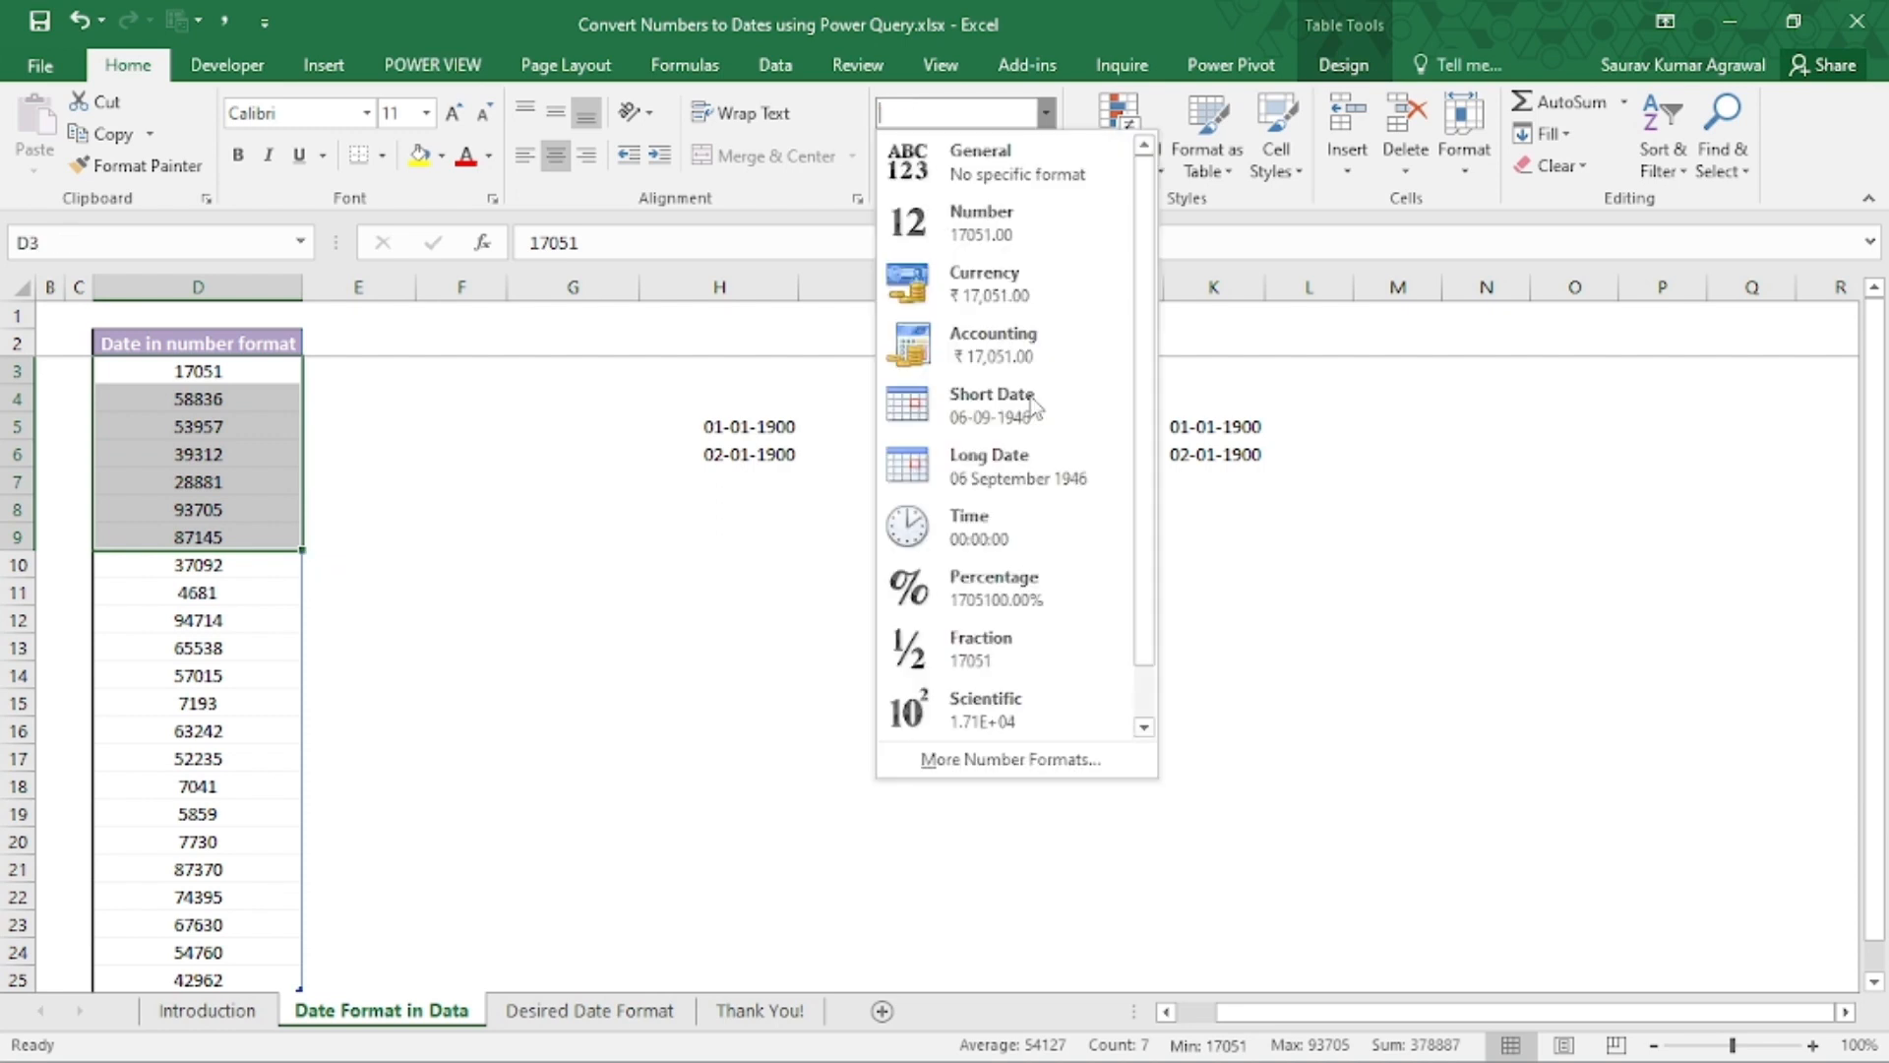
pyautogui.click(1035, 405)
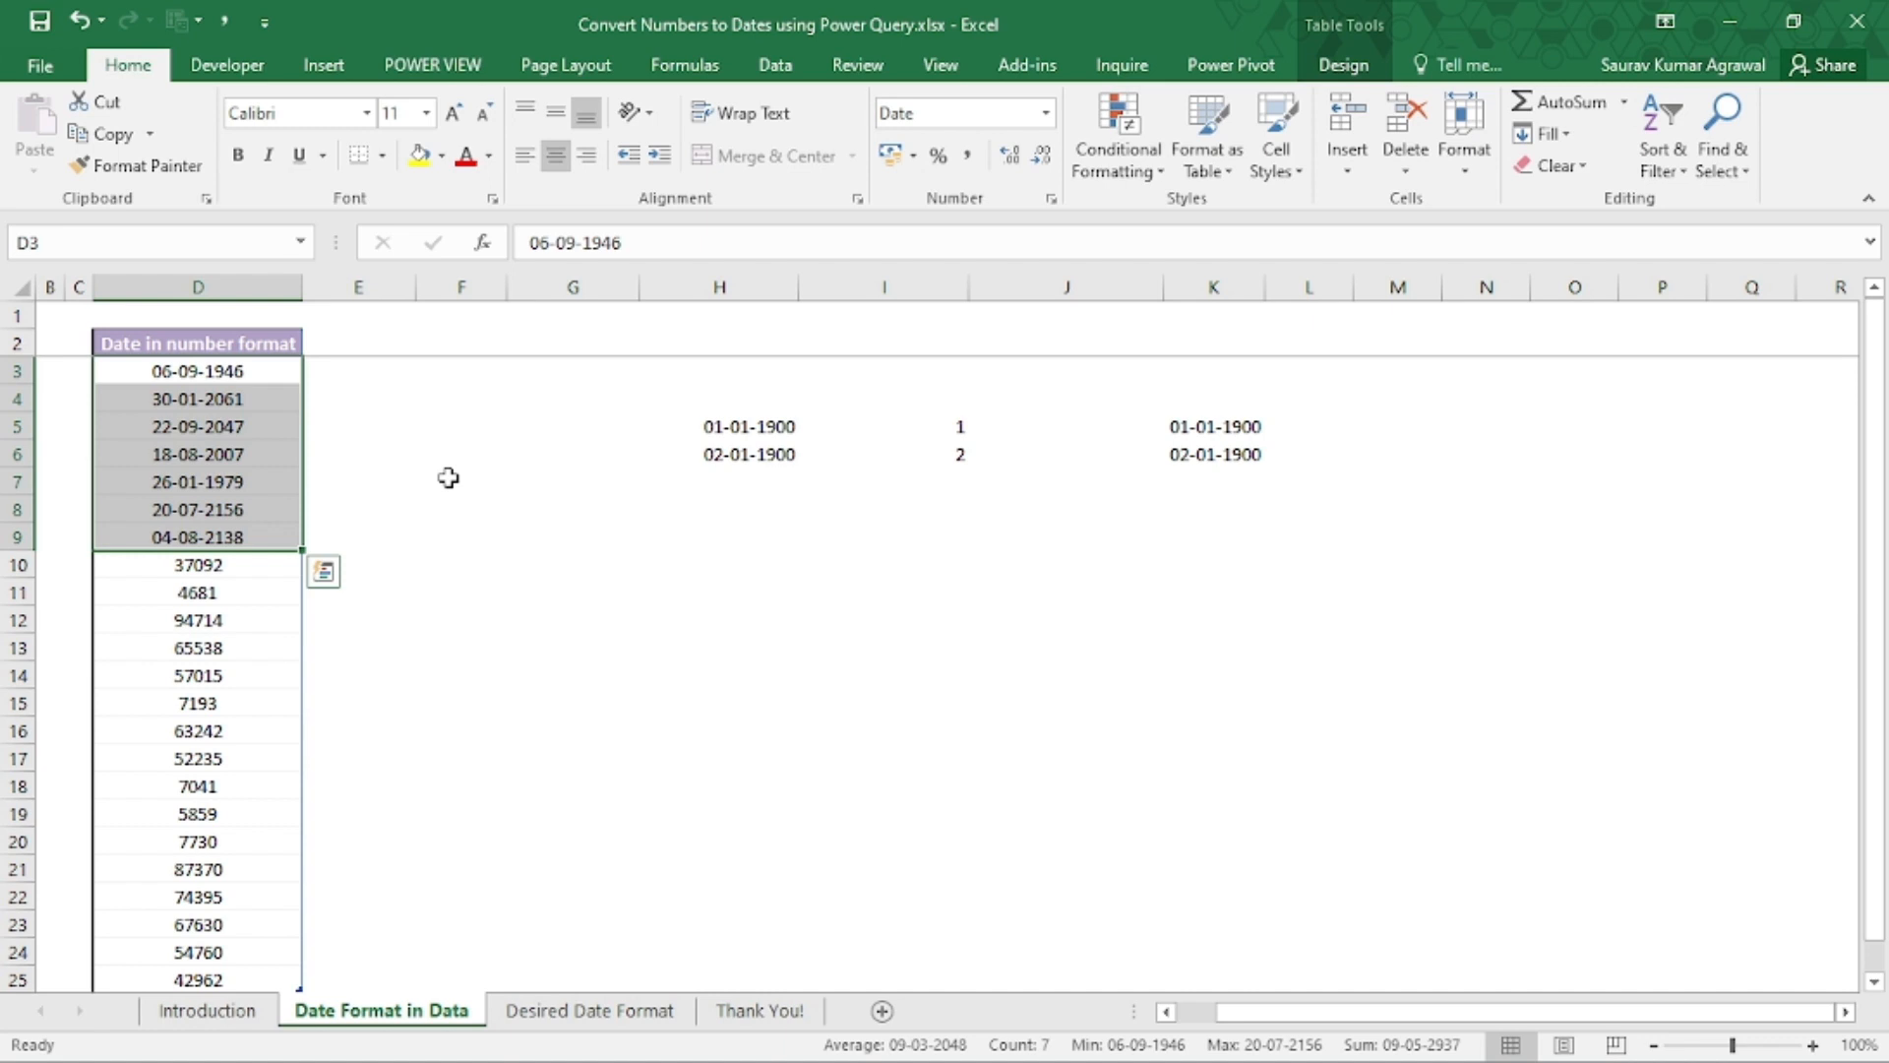
pyautogui.hotkey('ctrl', 'z')
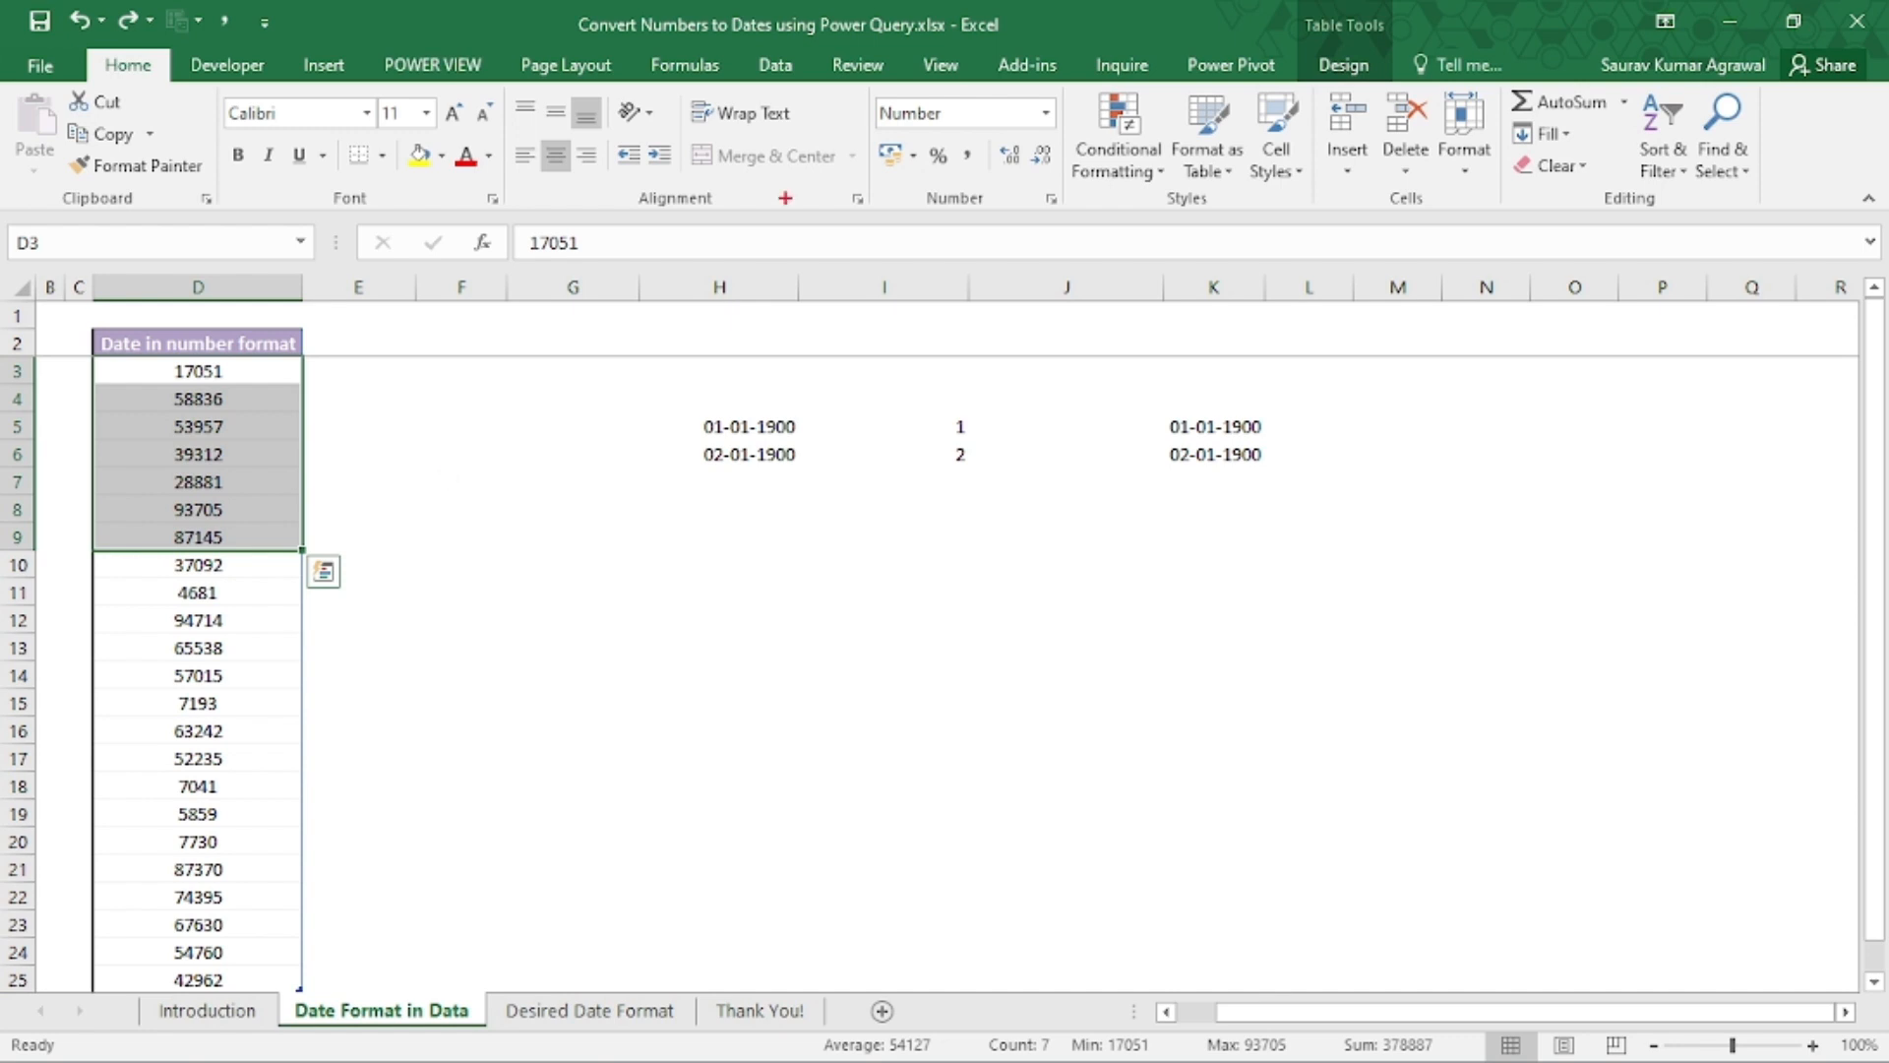
# Select the whole Date in number format column with its header in D2 and review the available table styles.
pyautogui.hotkey('ctrl', 'q')
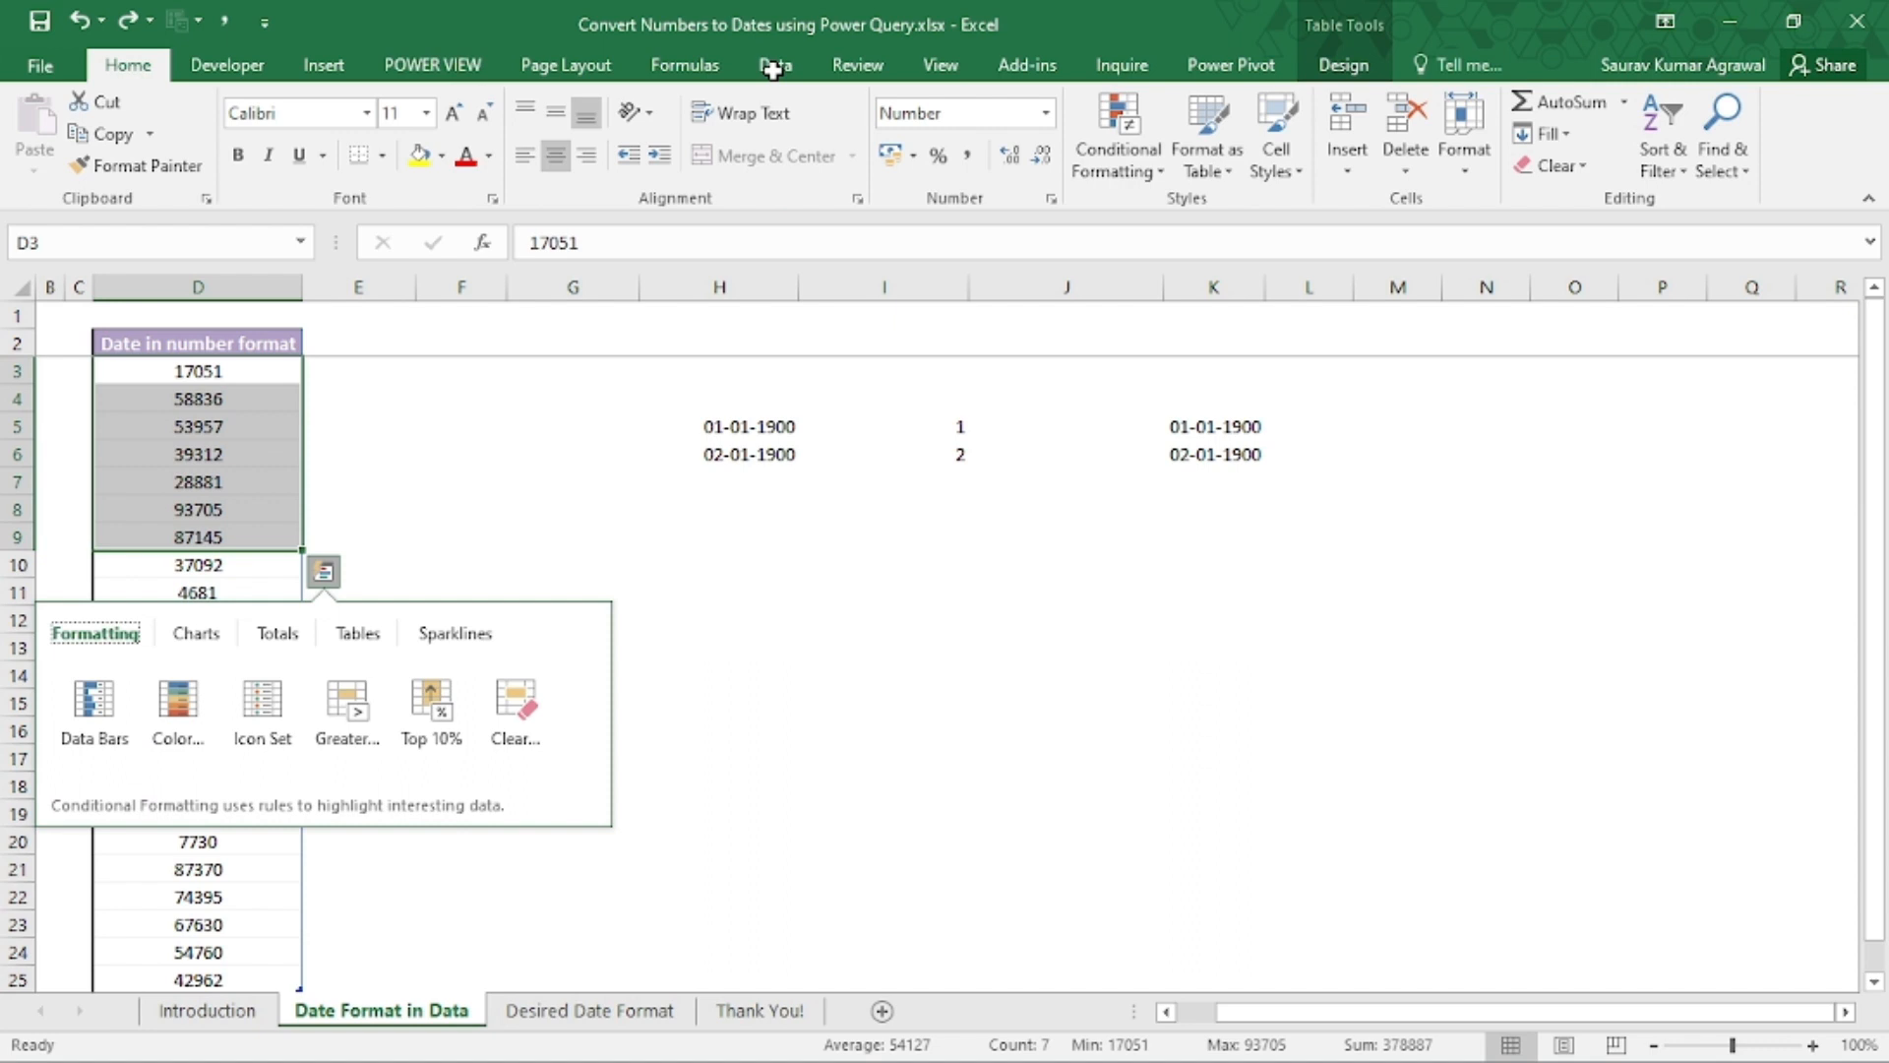
pyautogui.click(774, 65)
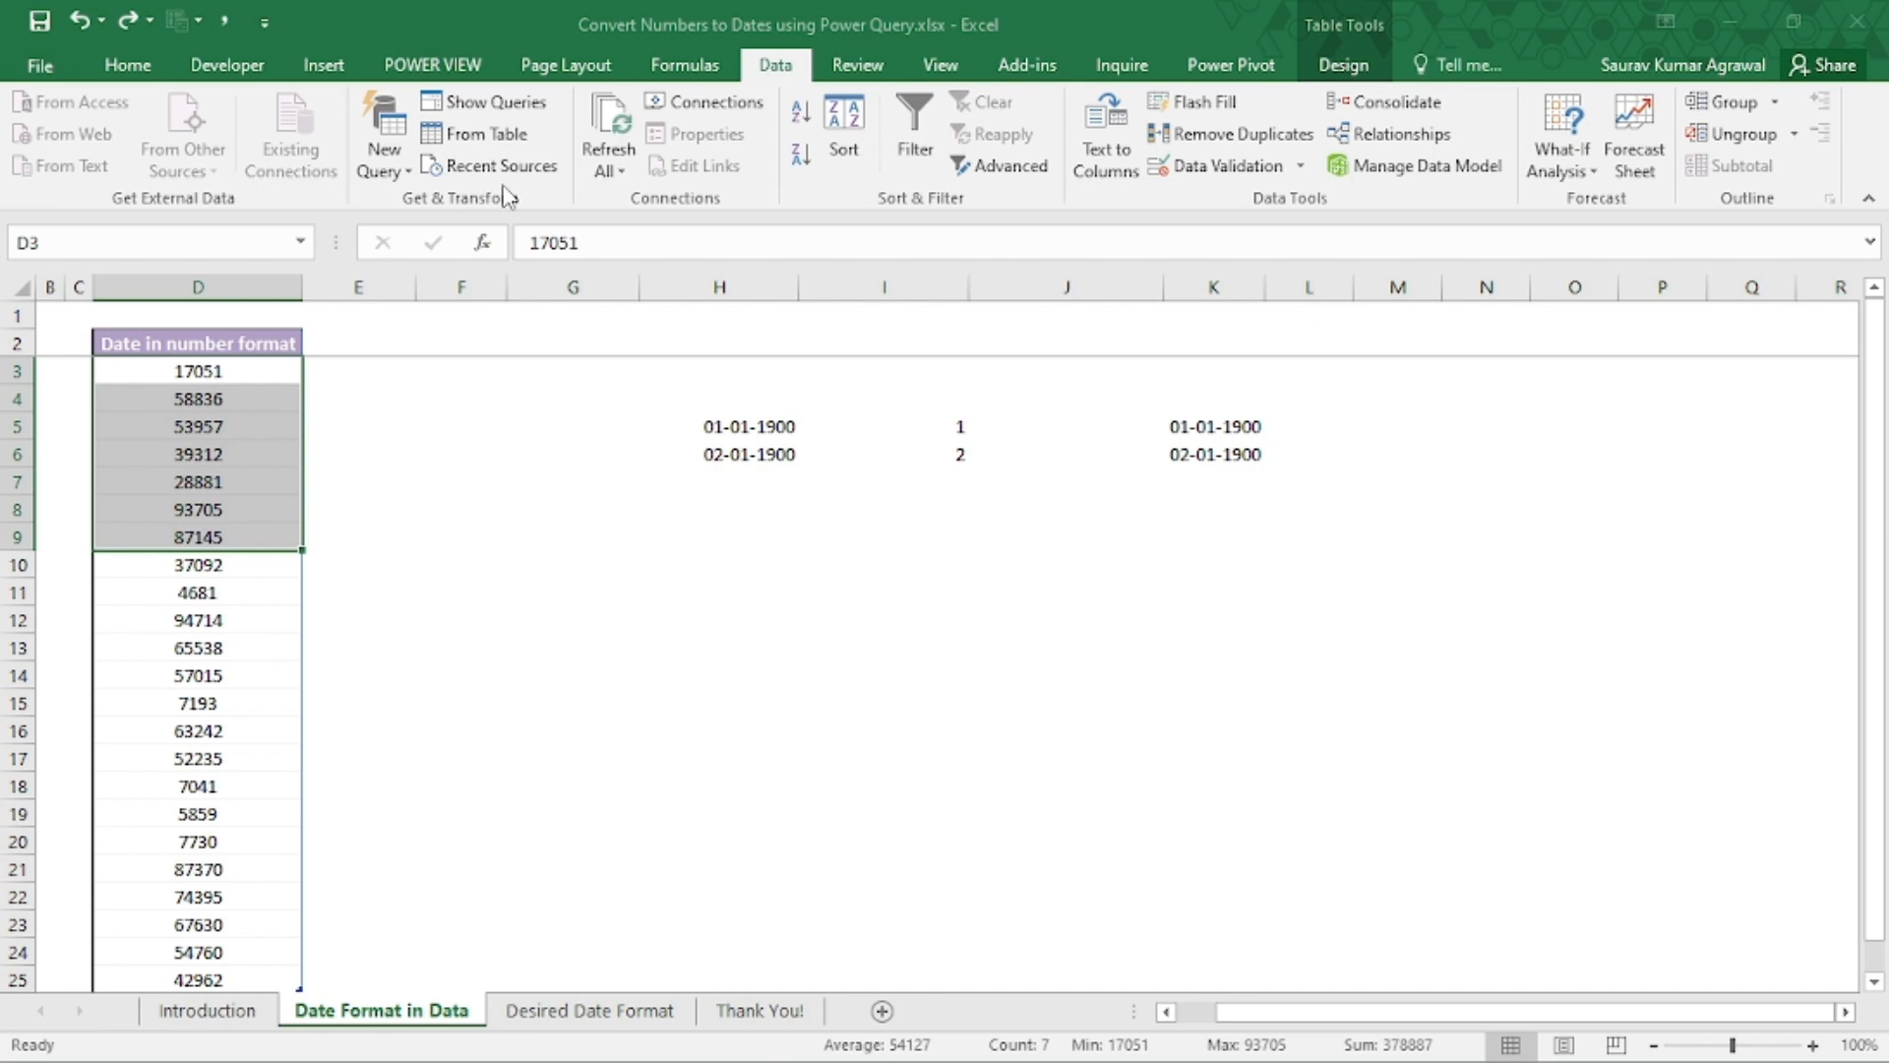
pyautogui.press('Up')
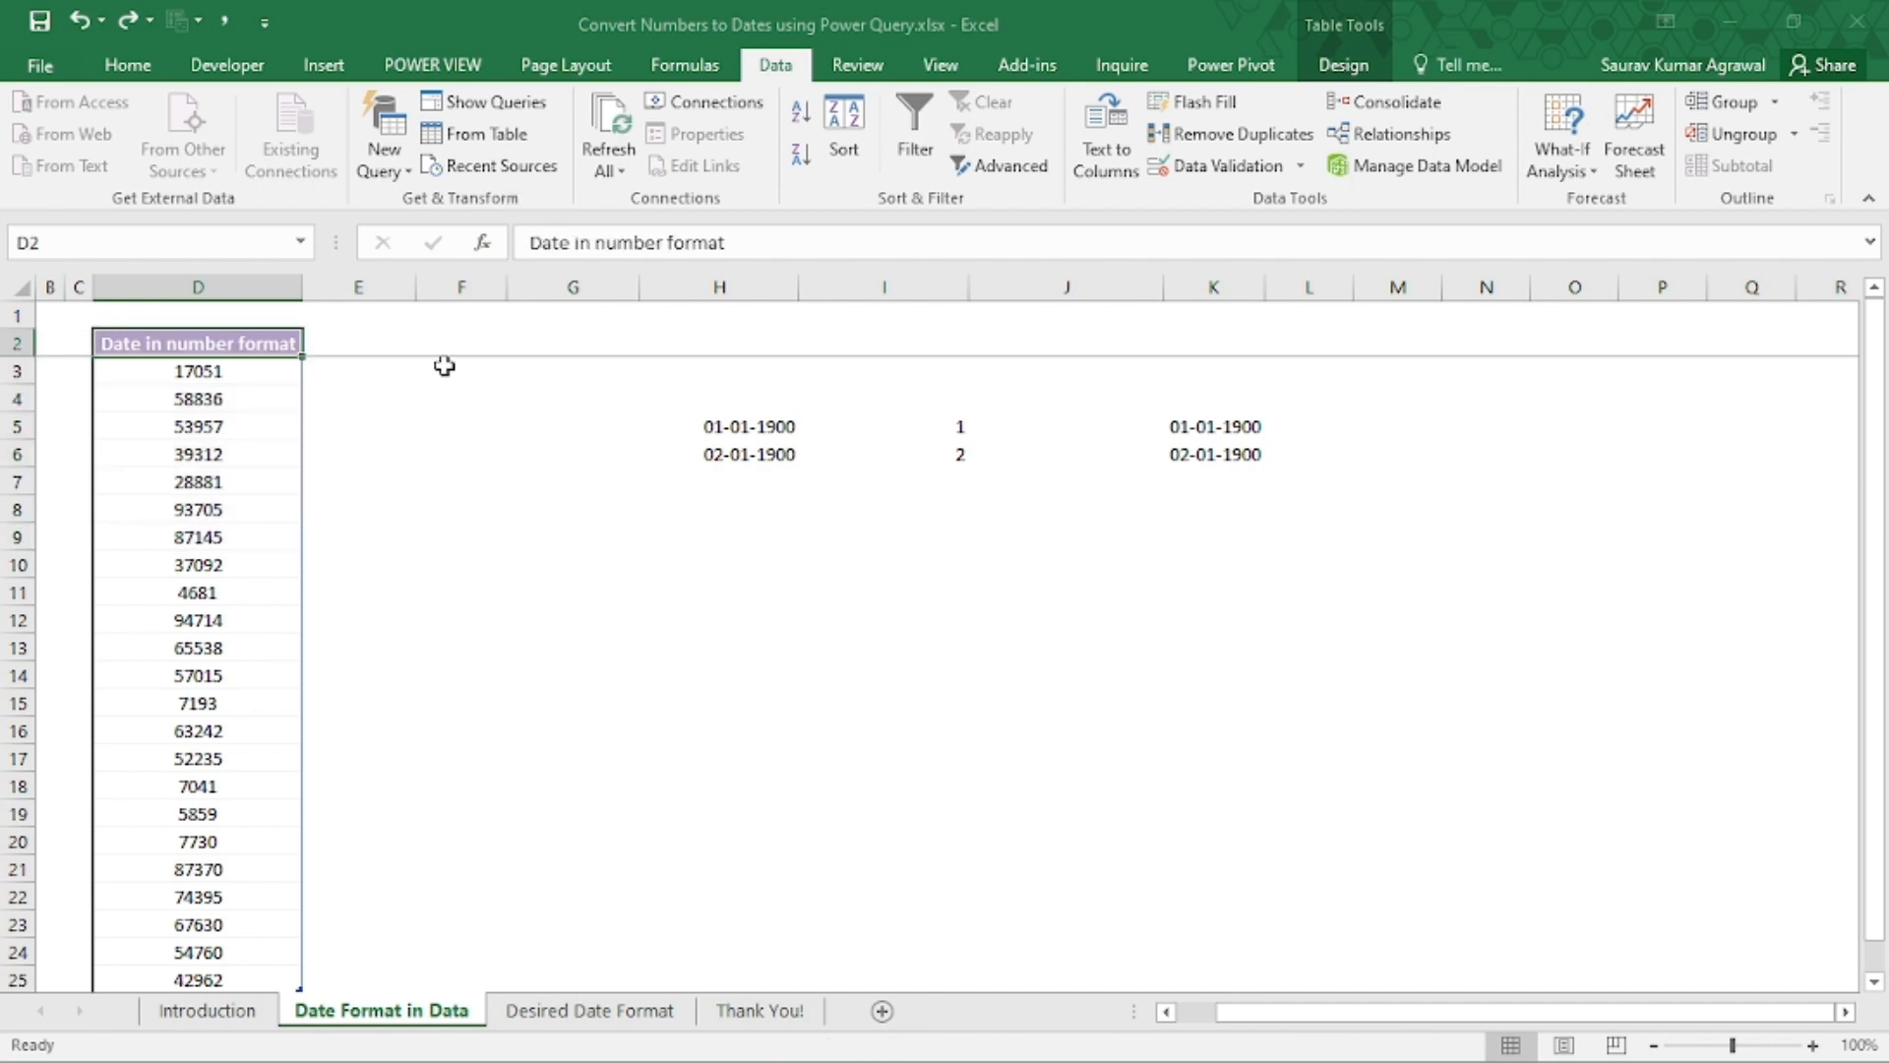
pyautogui.hotkey('ctrl', 'shift', 'Down')
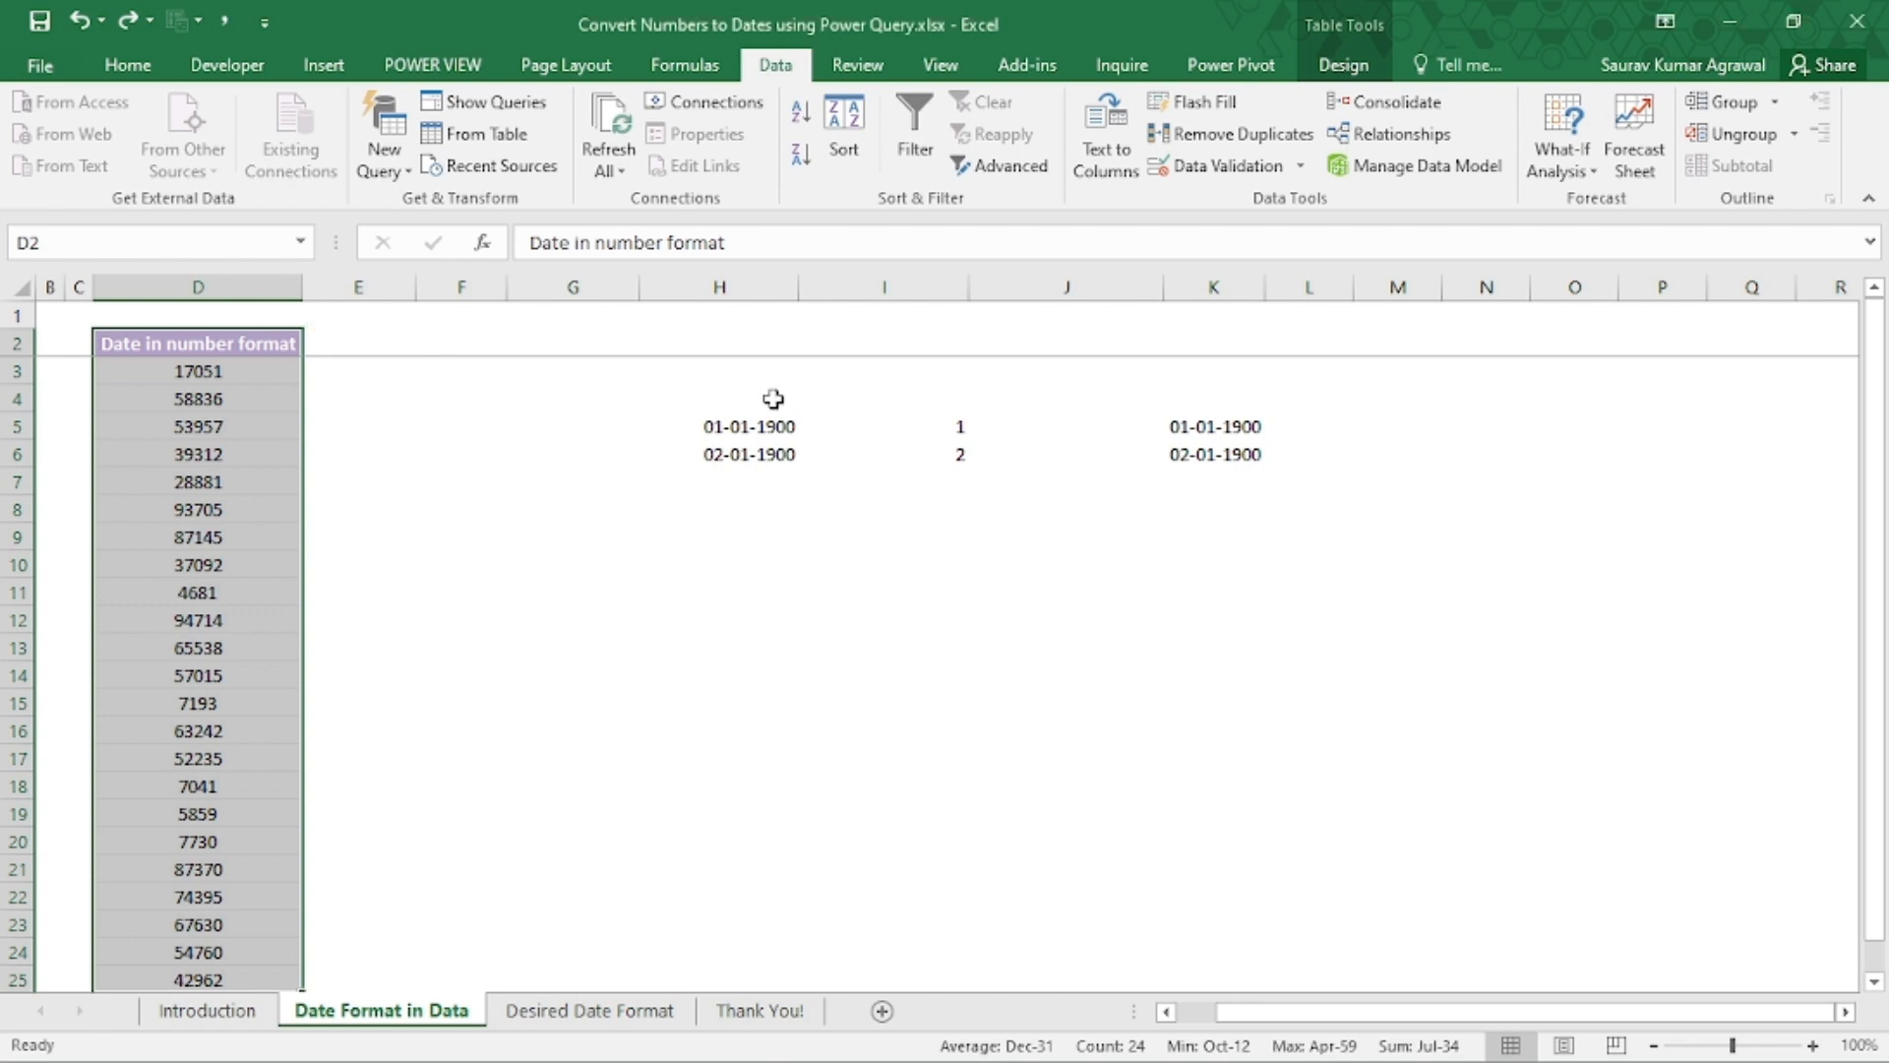
pyautogui.click(128, 65)
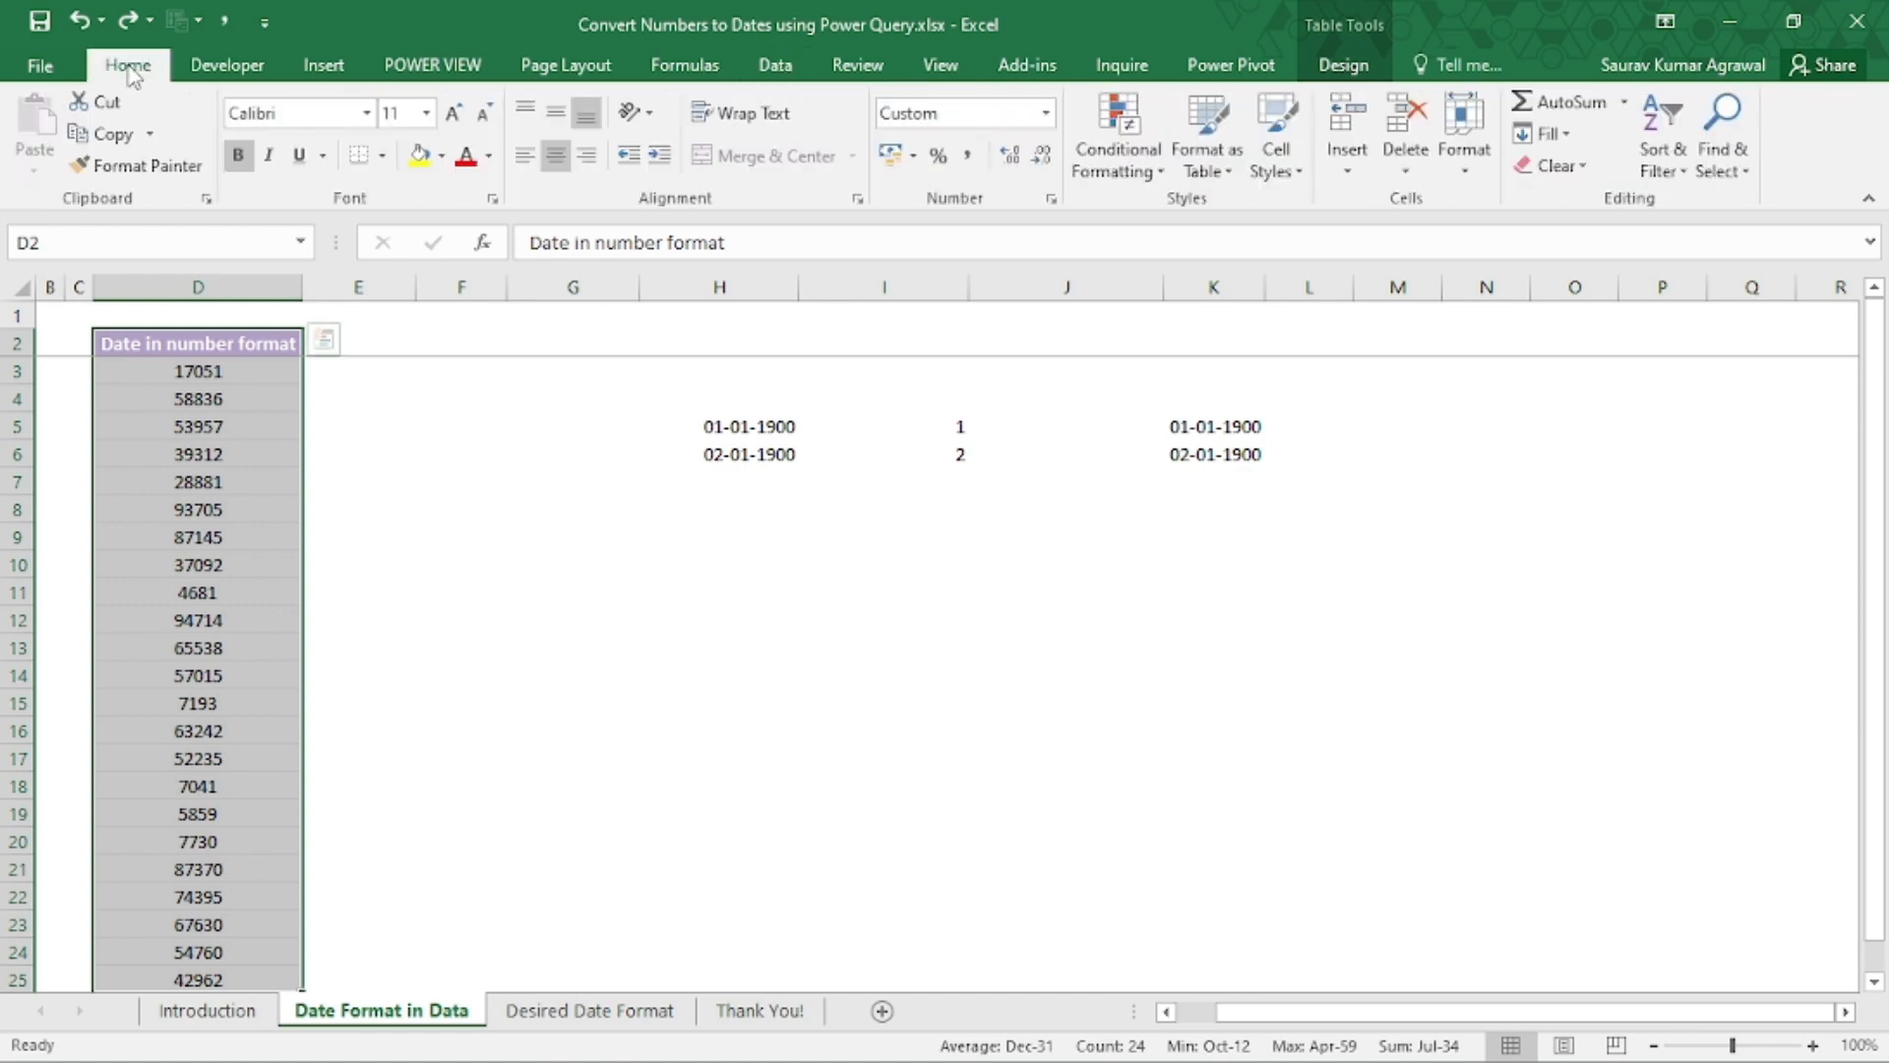
pyautogui.click(1206, 148)
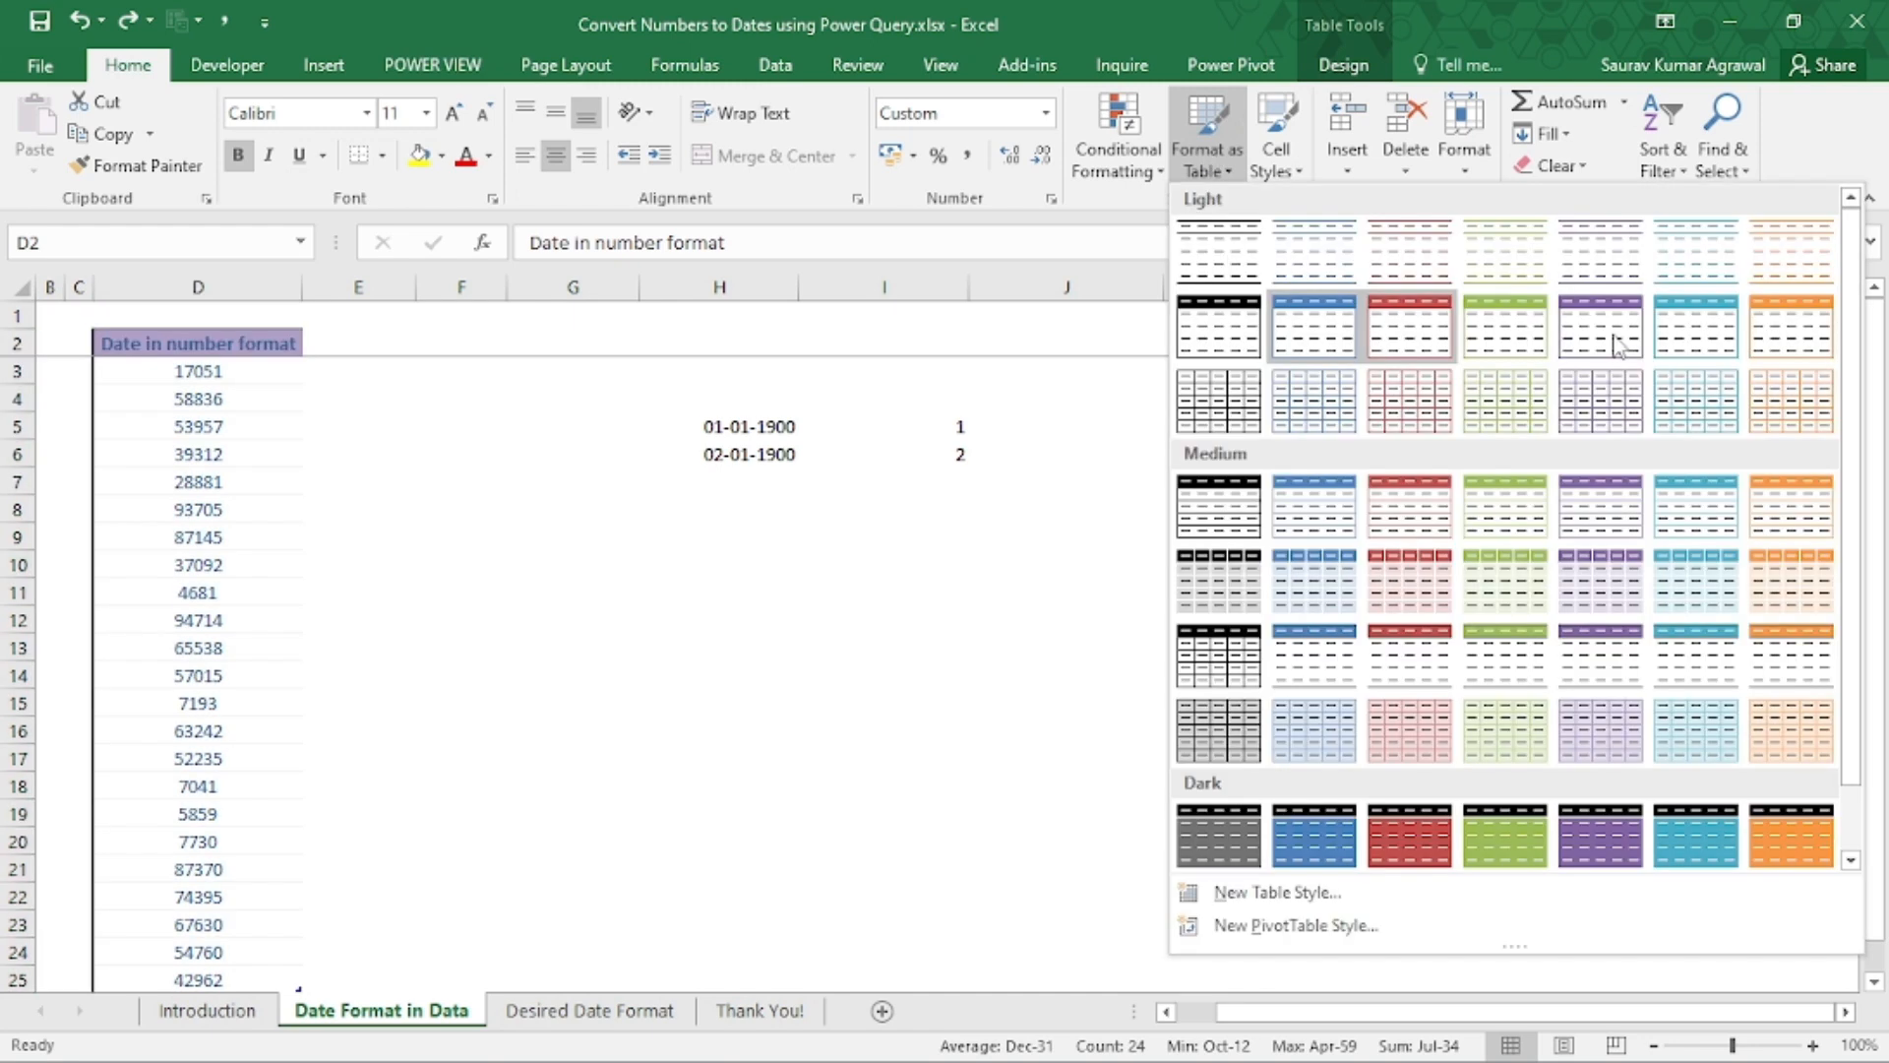
pyautogui.click(1613, 344)
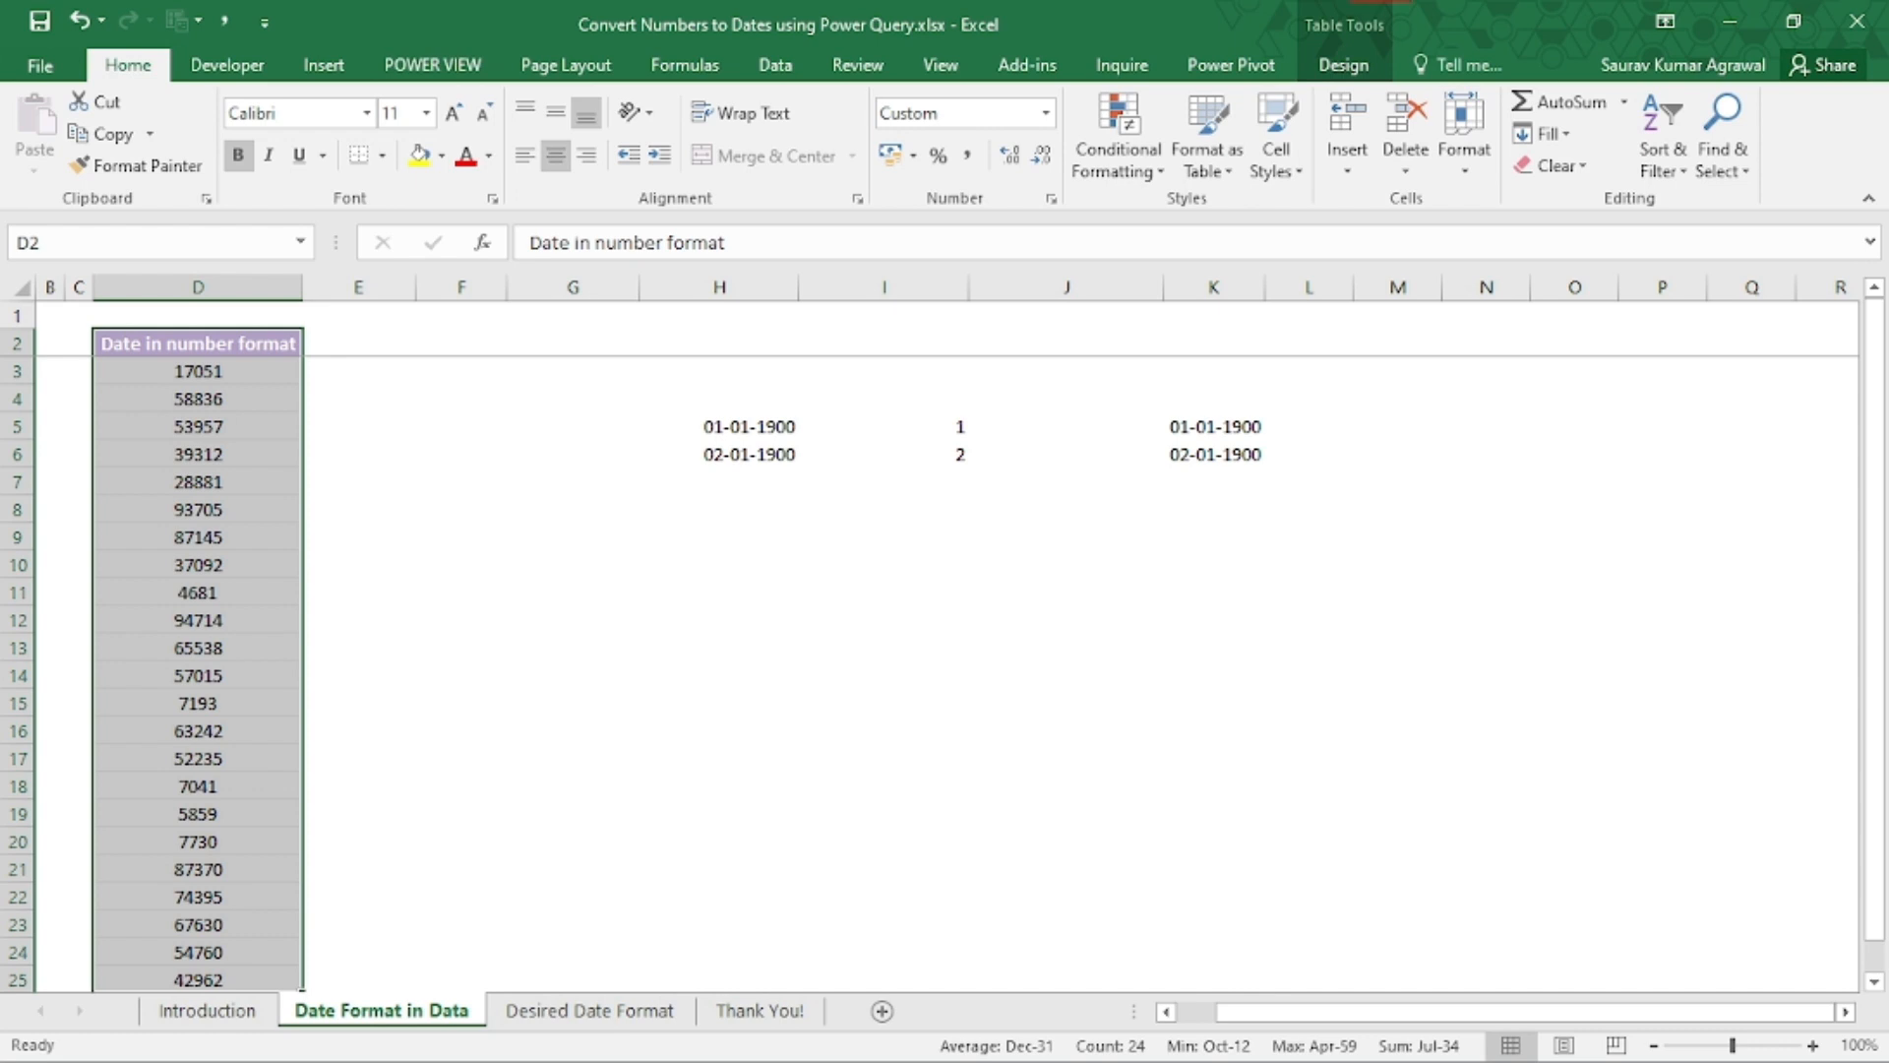
pyautogui.moveTo(1387, 5); pyautogui.dragTo(1377, 86)
pyautogui.press('Escape')
# Load the Date in number format table into the Power Query Editor and delete the query's Changed Type step.
pyautogui.click(775, 65)
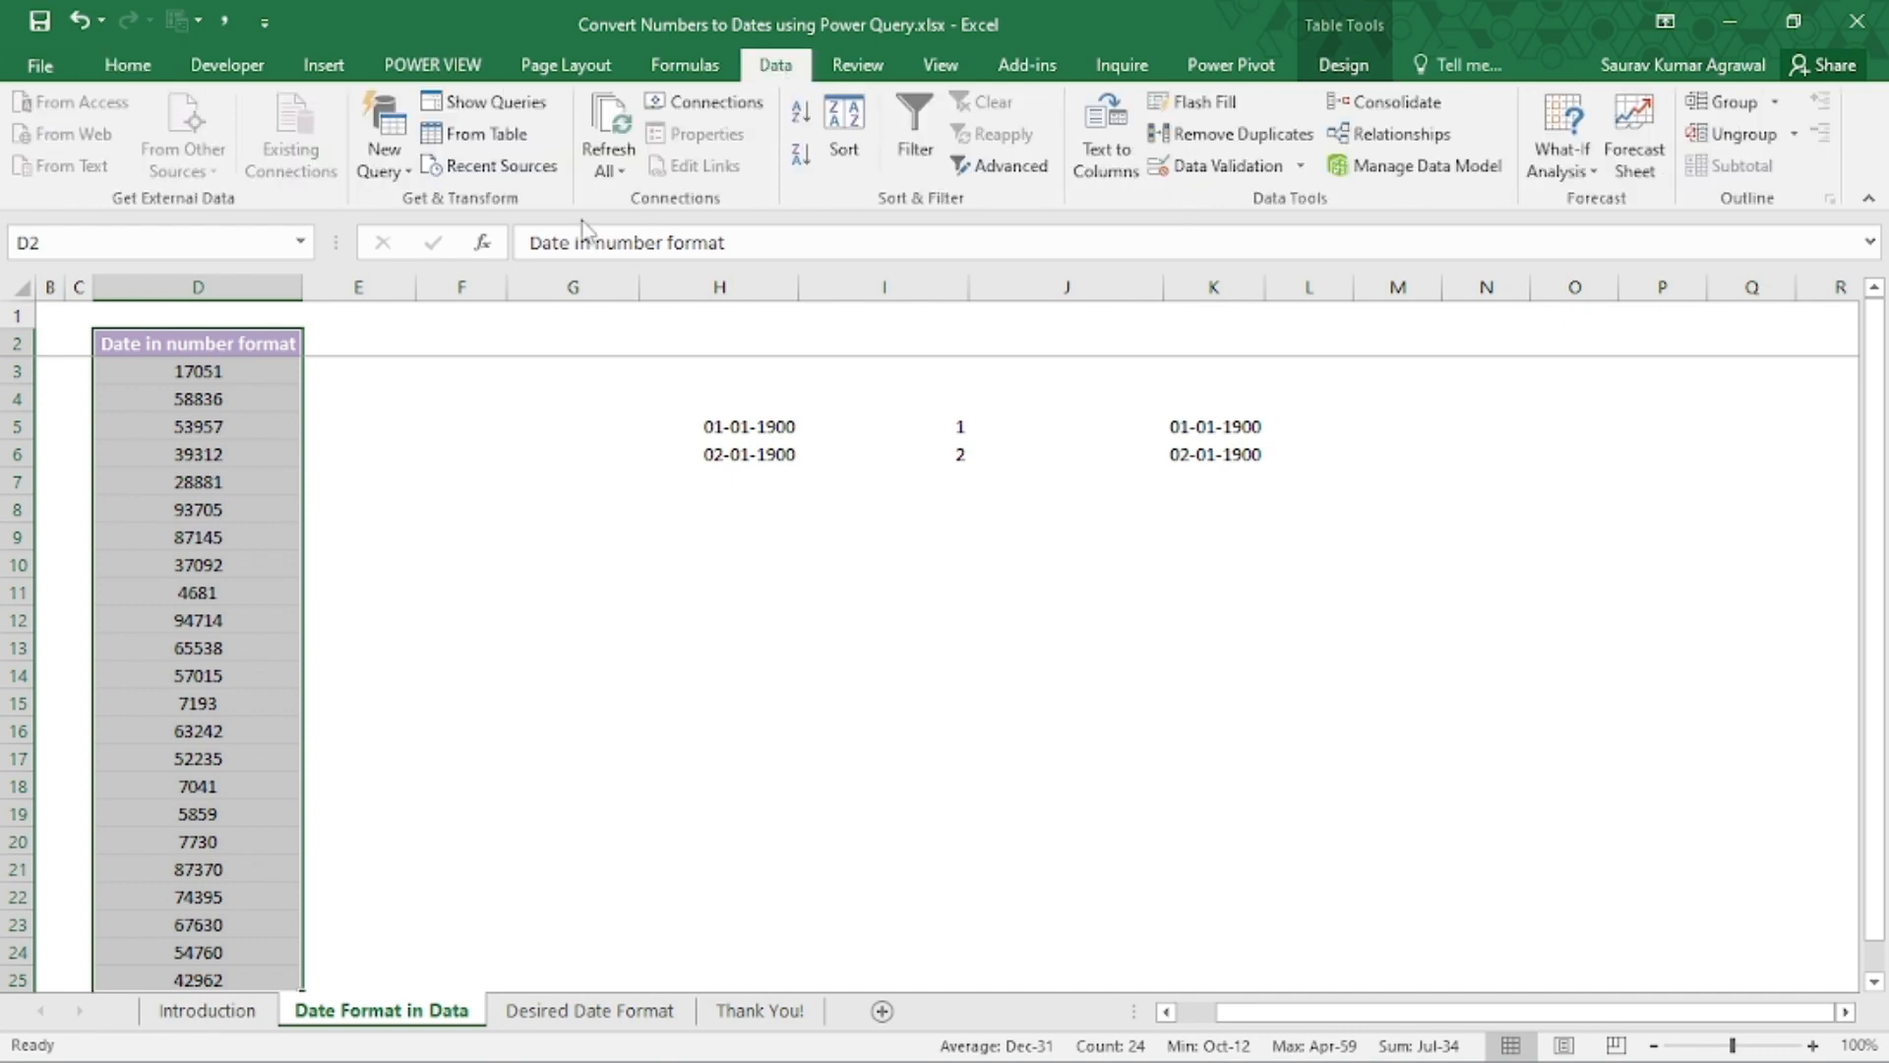
pyautogui.click(486, 134)
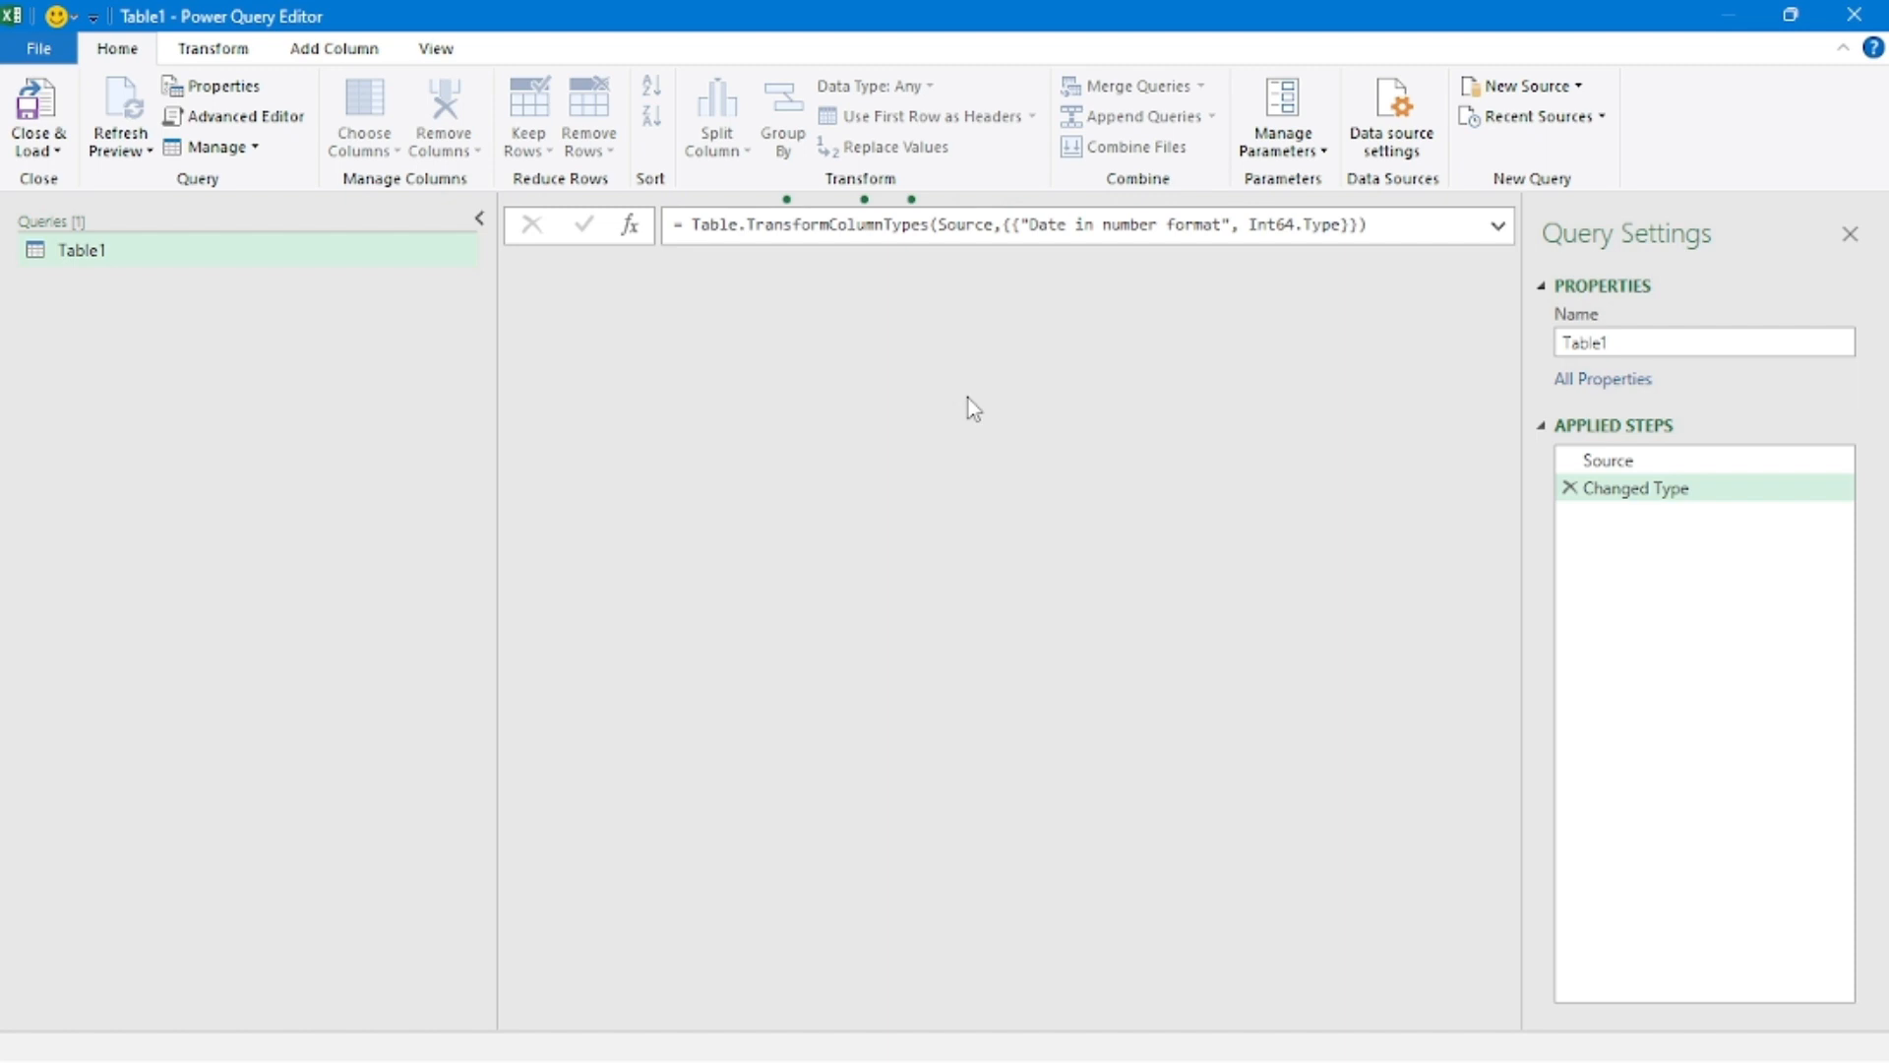
pyautogui.click(1569, 488)
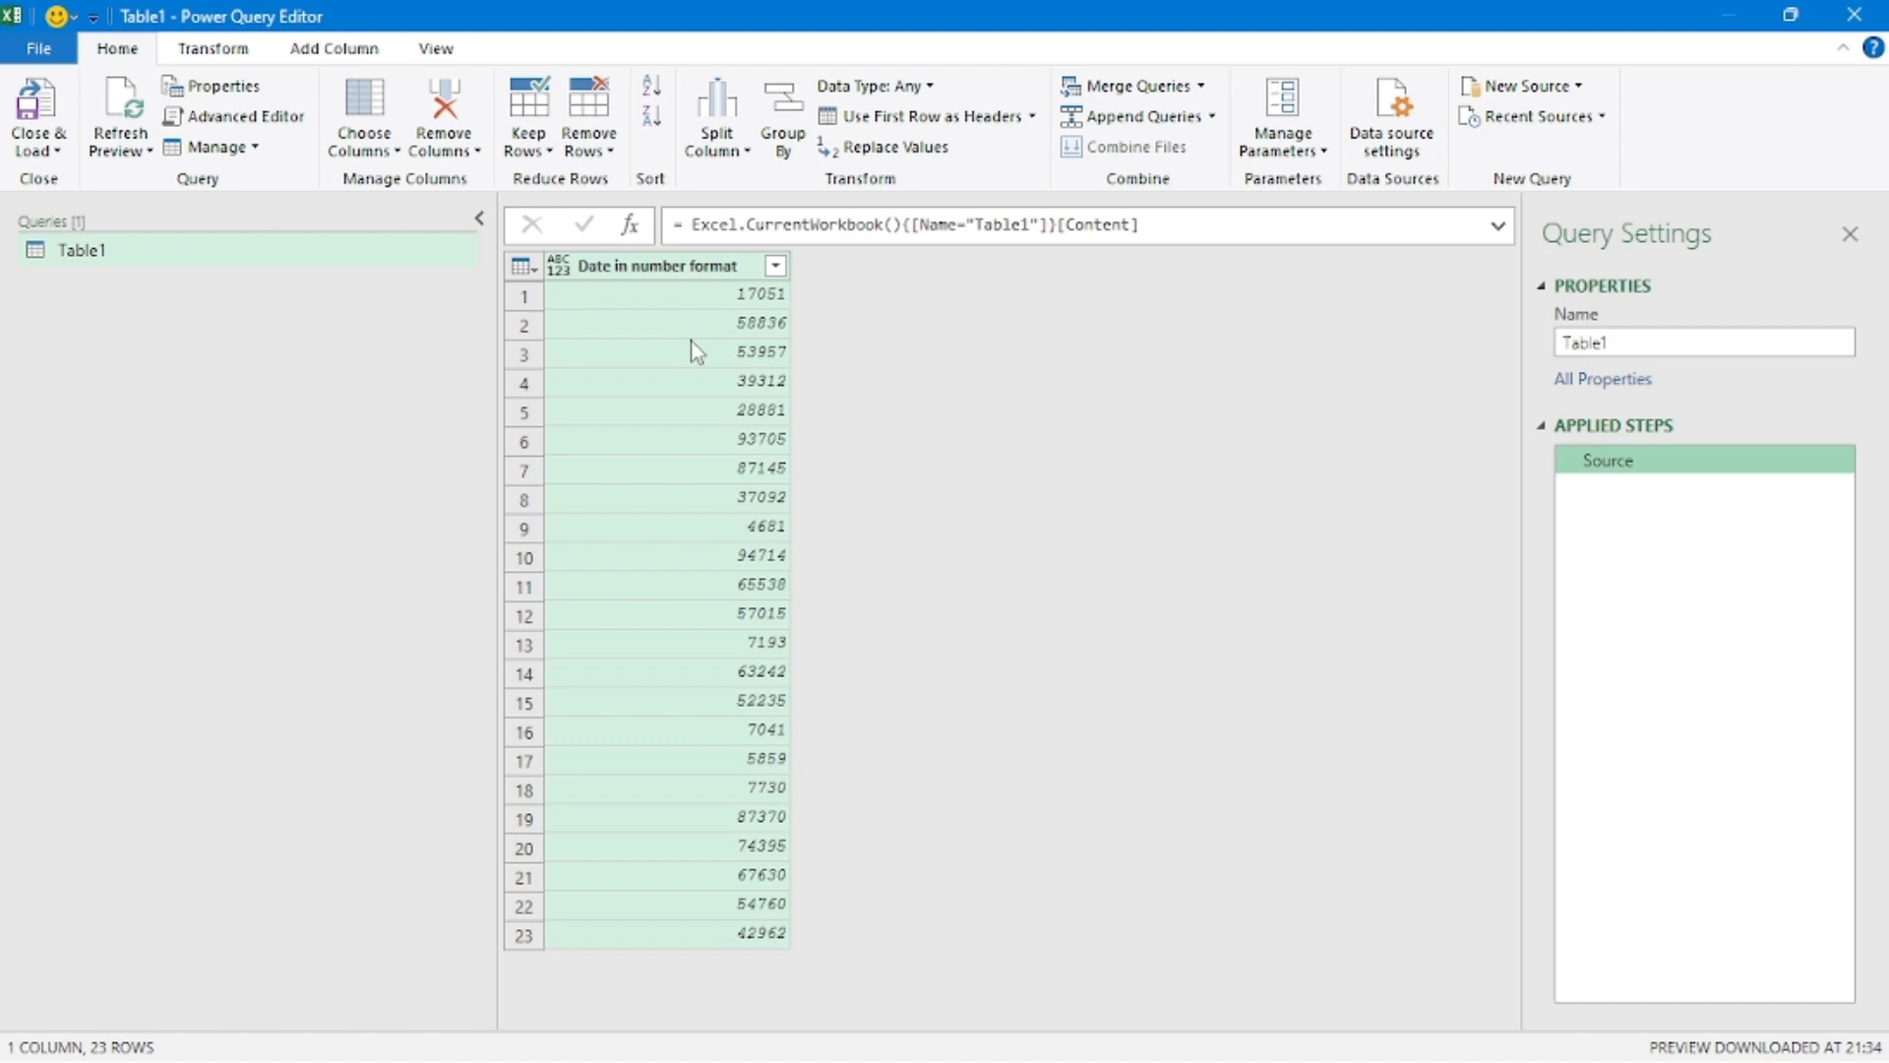
# Start a custom column and name it "Date in Date Format".
pyautogui.click(340, 55)
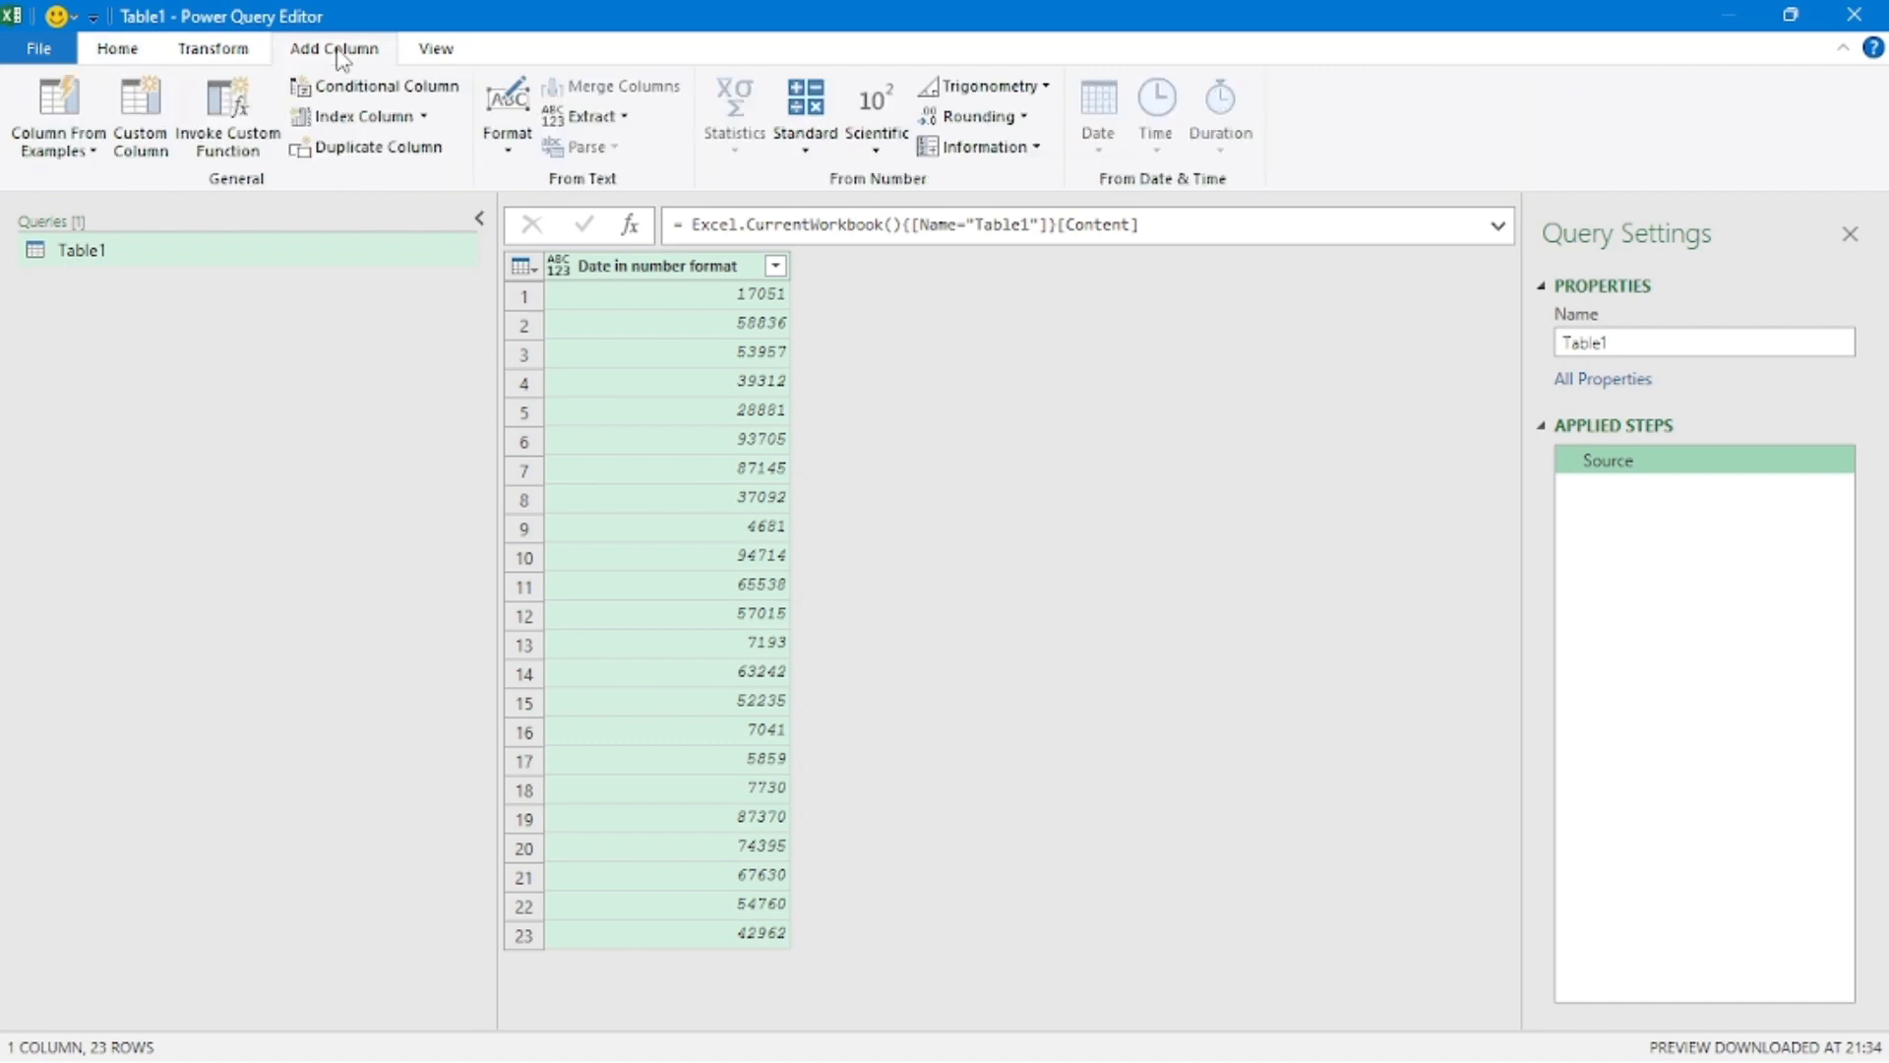
pyautogui.click(150, 146)
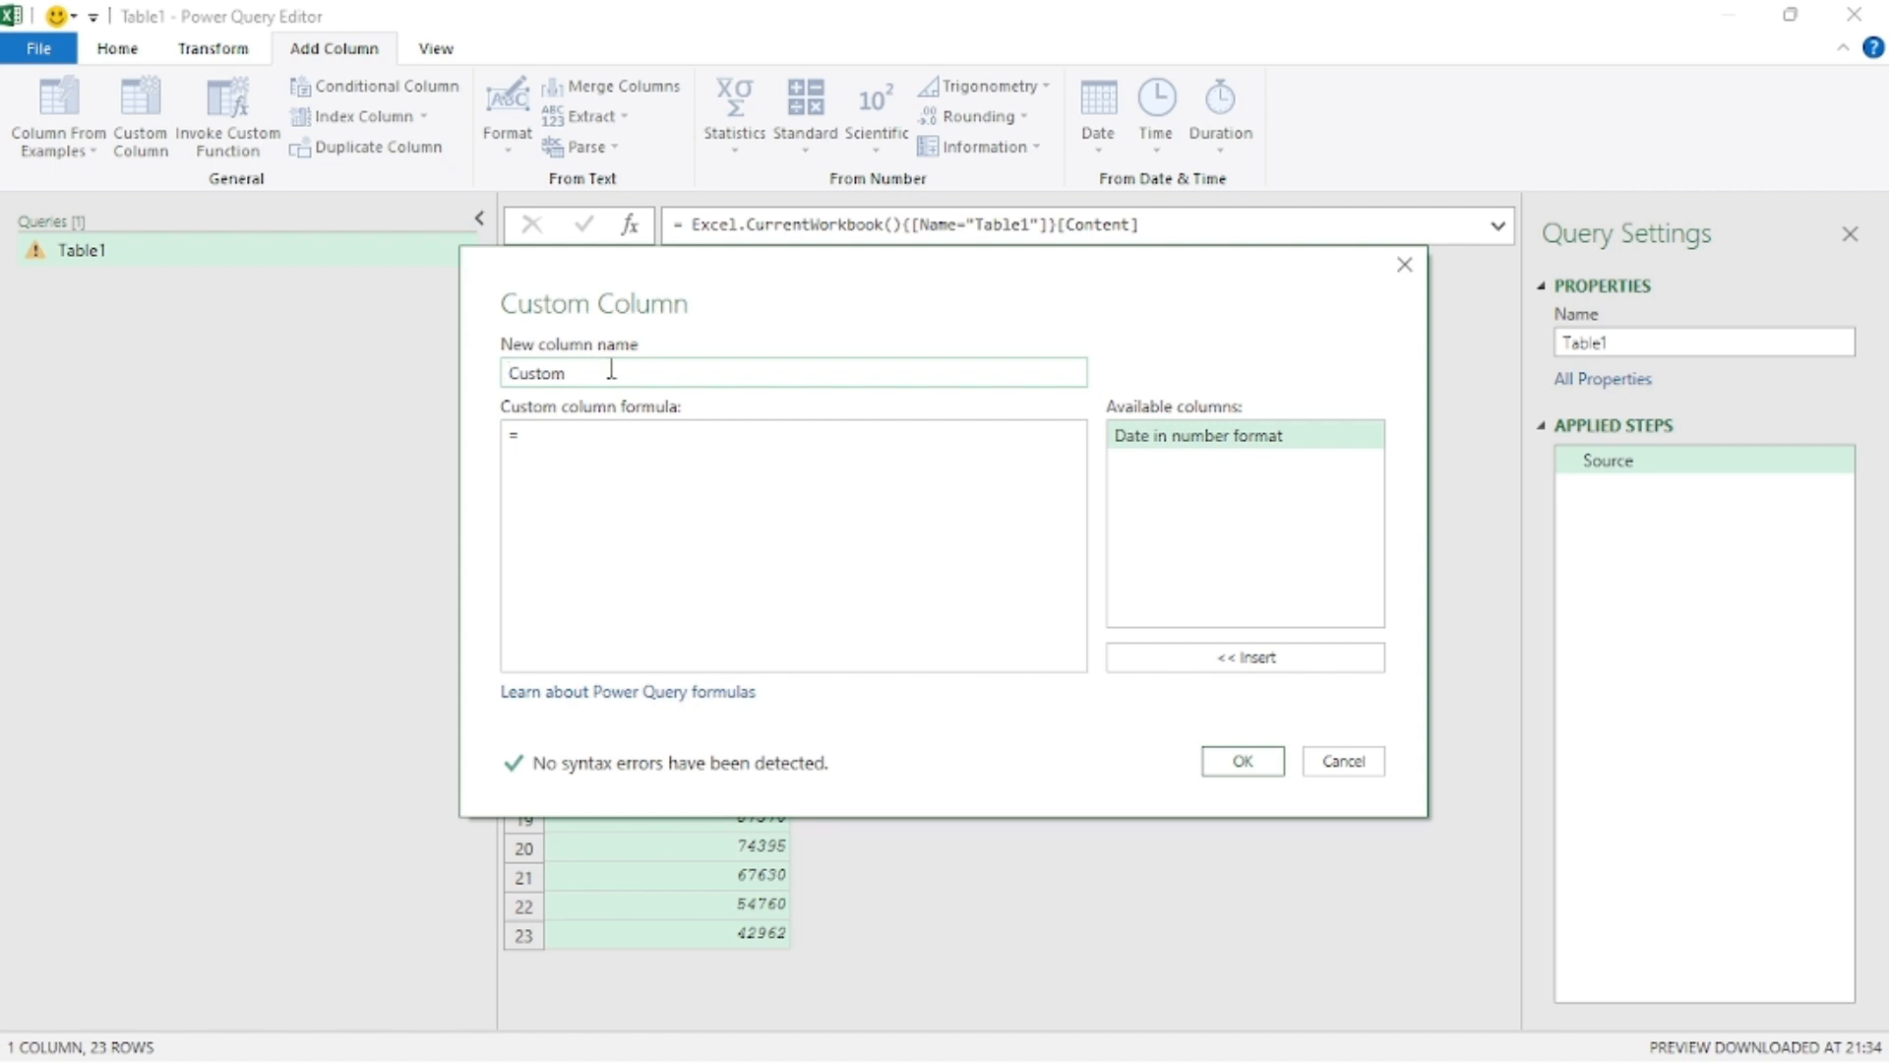
pyautogui.doubleClick(646, 374)
pyautogui.write('Date in Date Fir')
pyautogui.press('BackSpace')
pyautogui.press('BackSpace')
pyautogui.write('ormat')
pyautogui.press('Tab')
# Enter the custom column formula #date(1900, 1, 1) + #duration([Date in number format], 0, 0, 0).
pyautogui.write('#date(190')
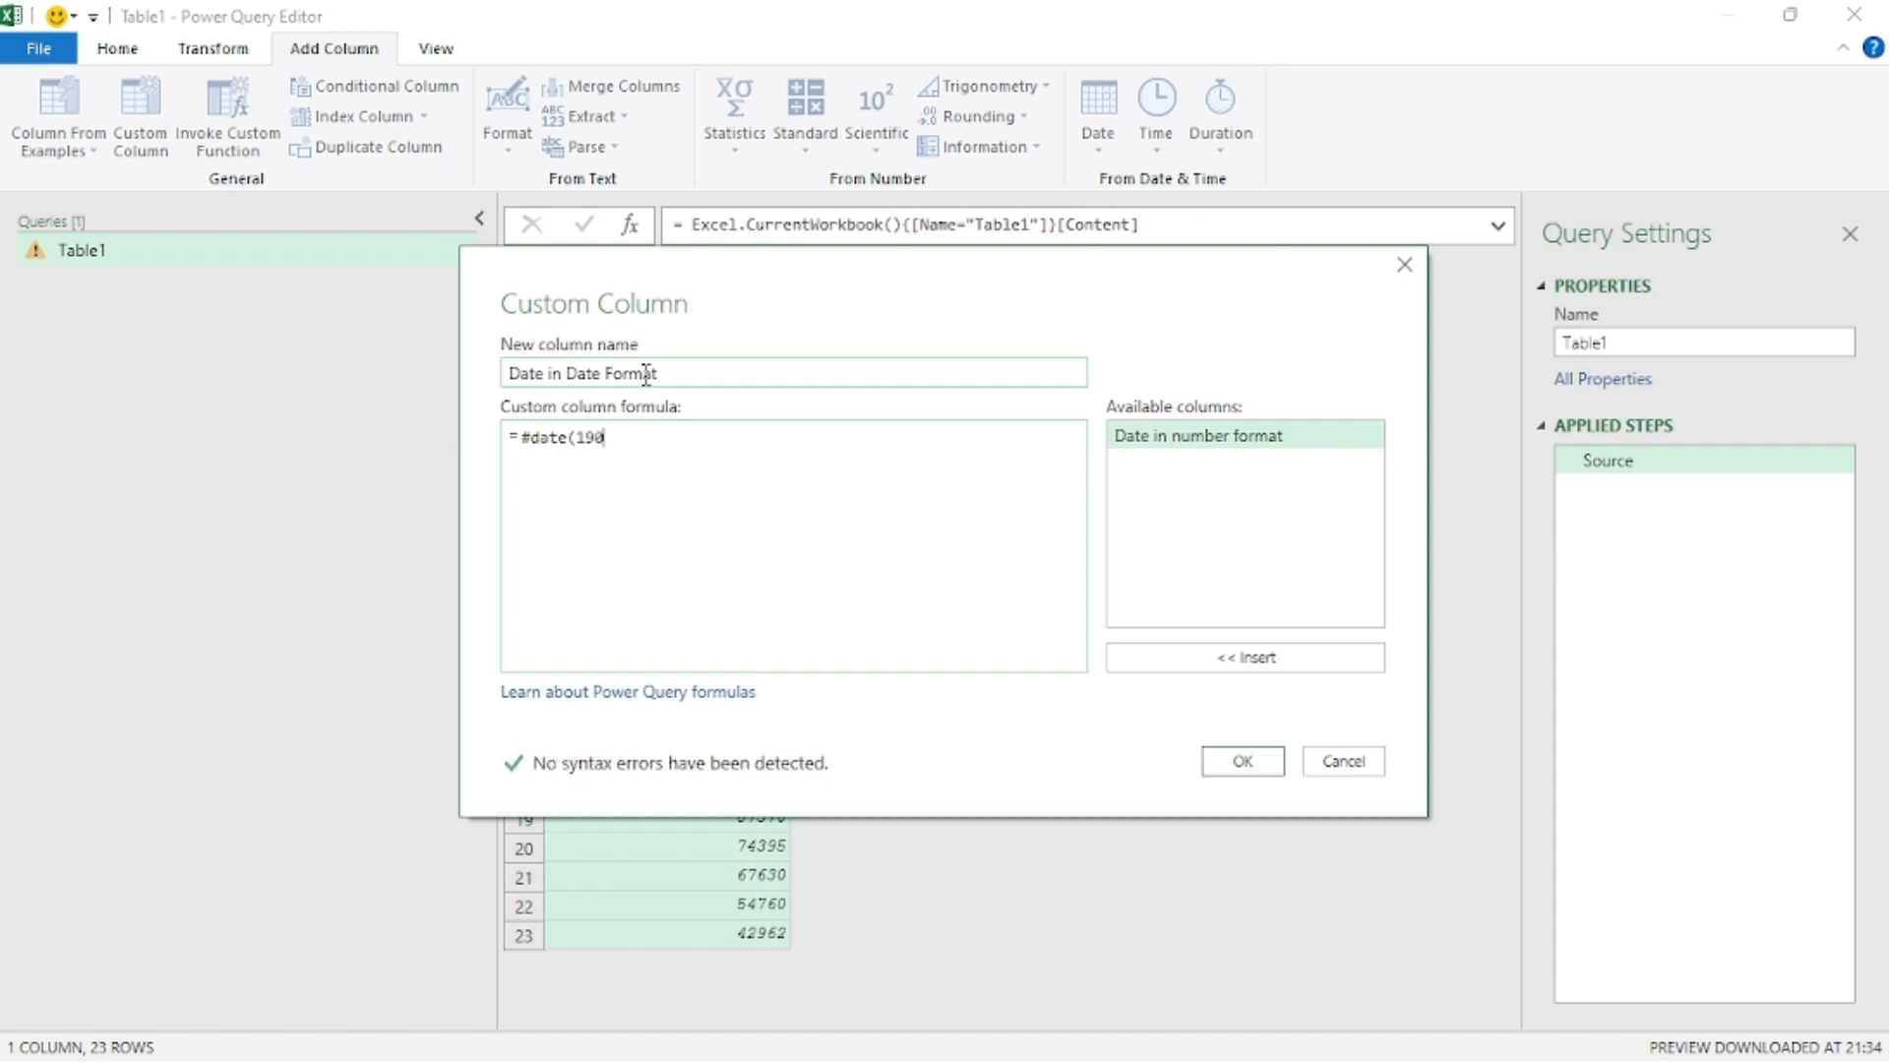
pyautogui.write('0, 1, 1) +')
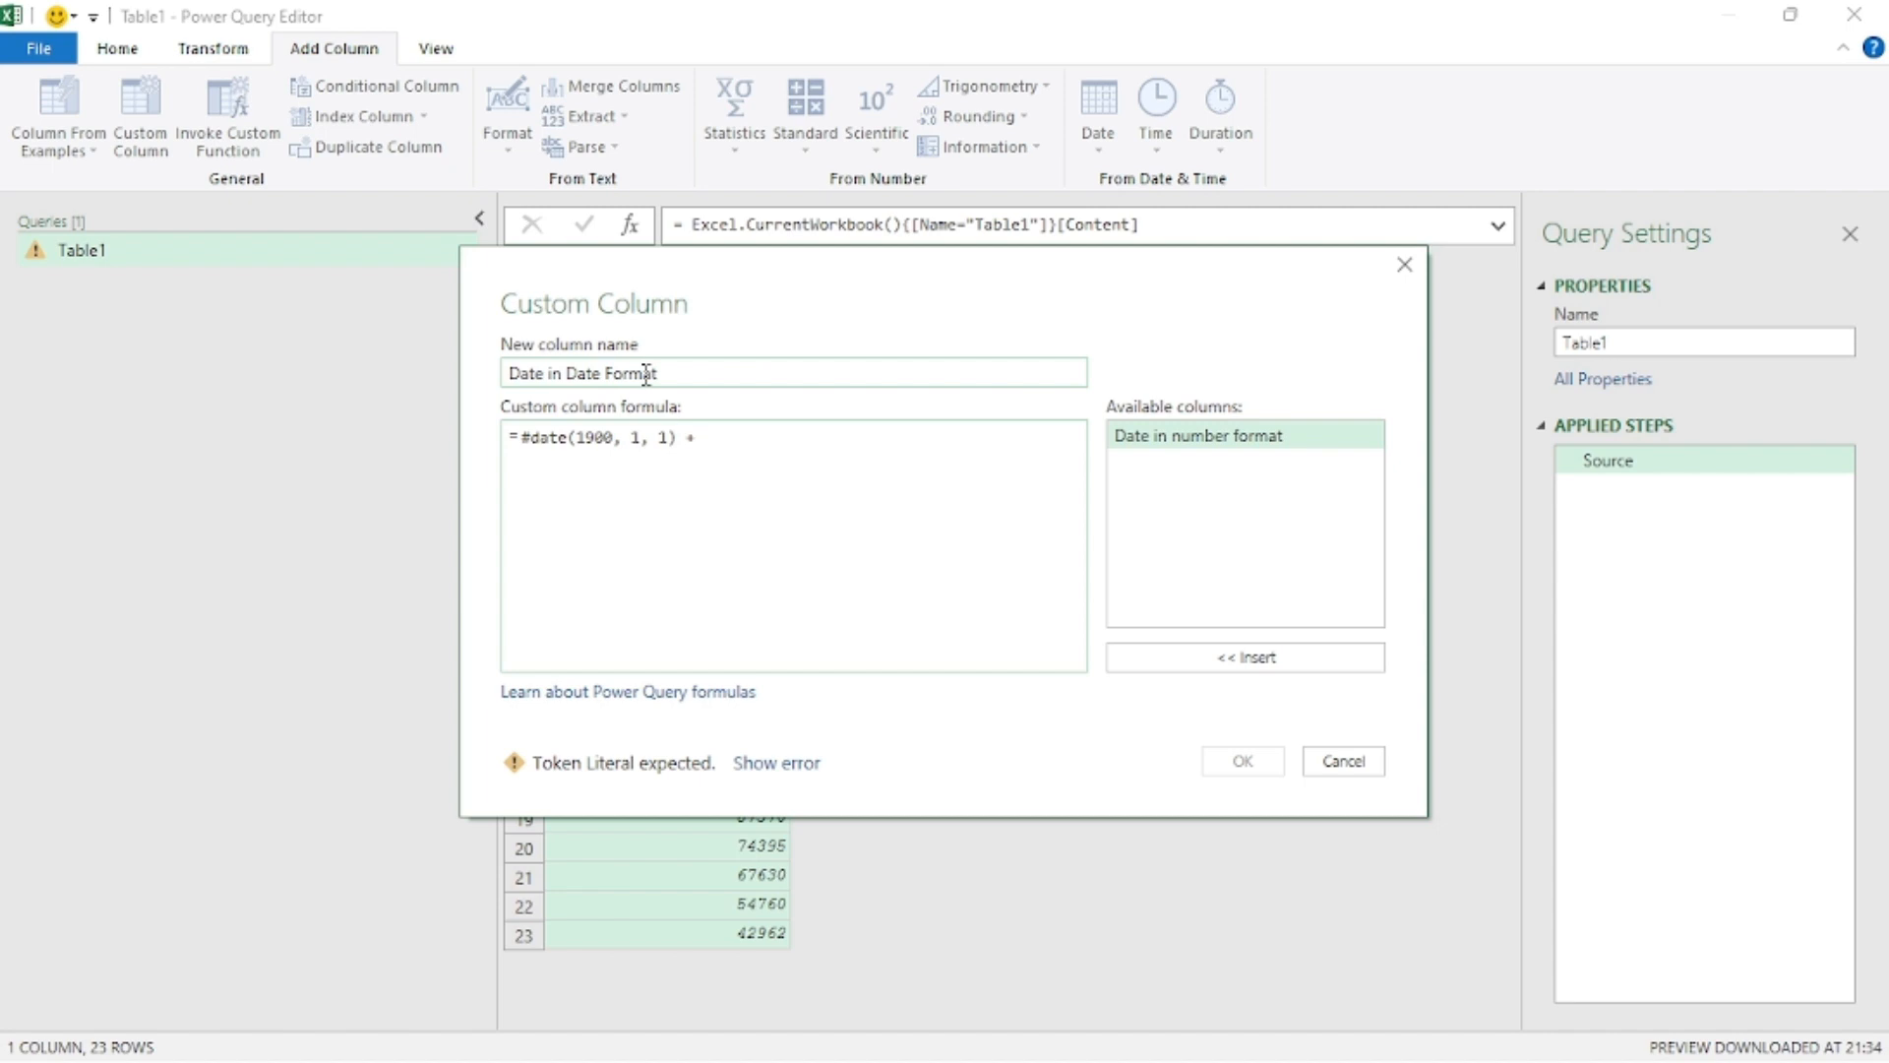
pyautogui.write('#')
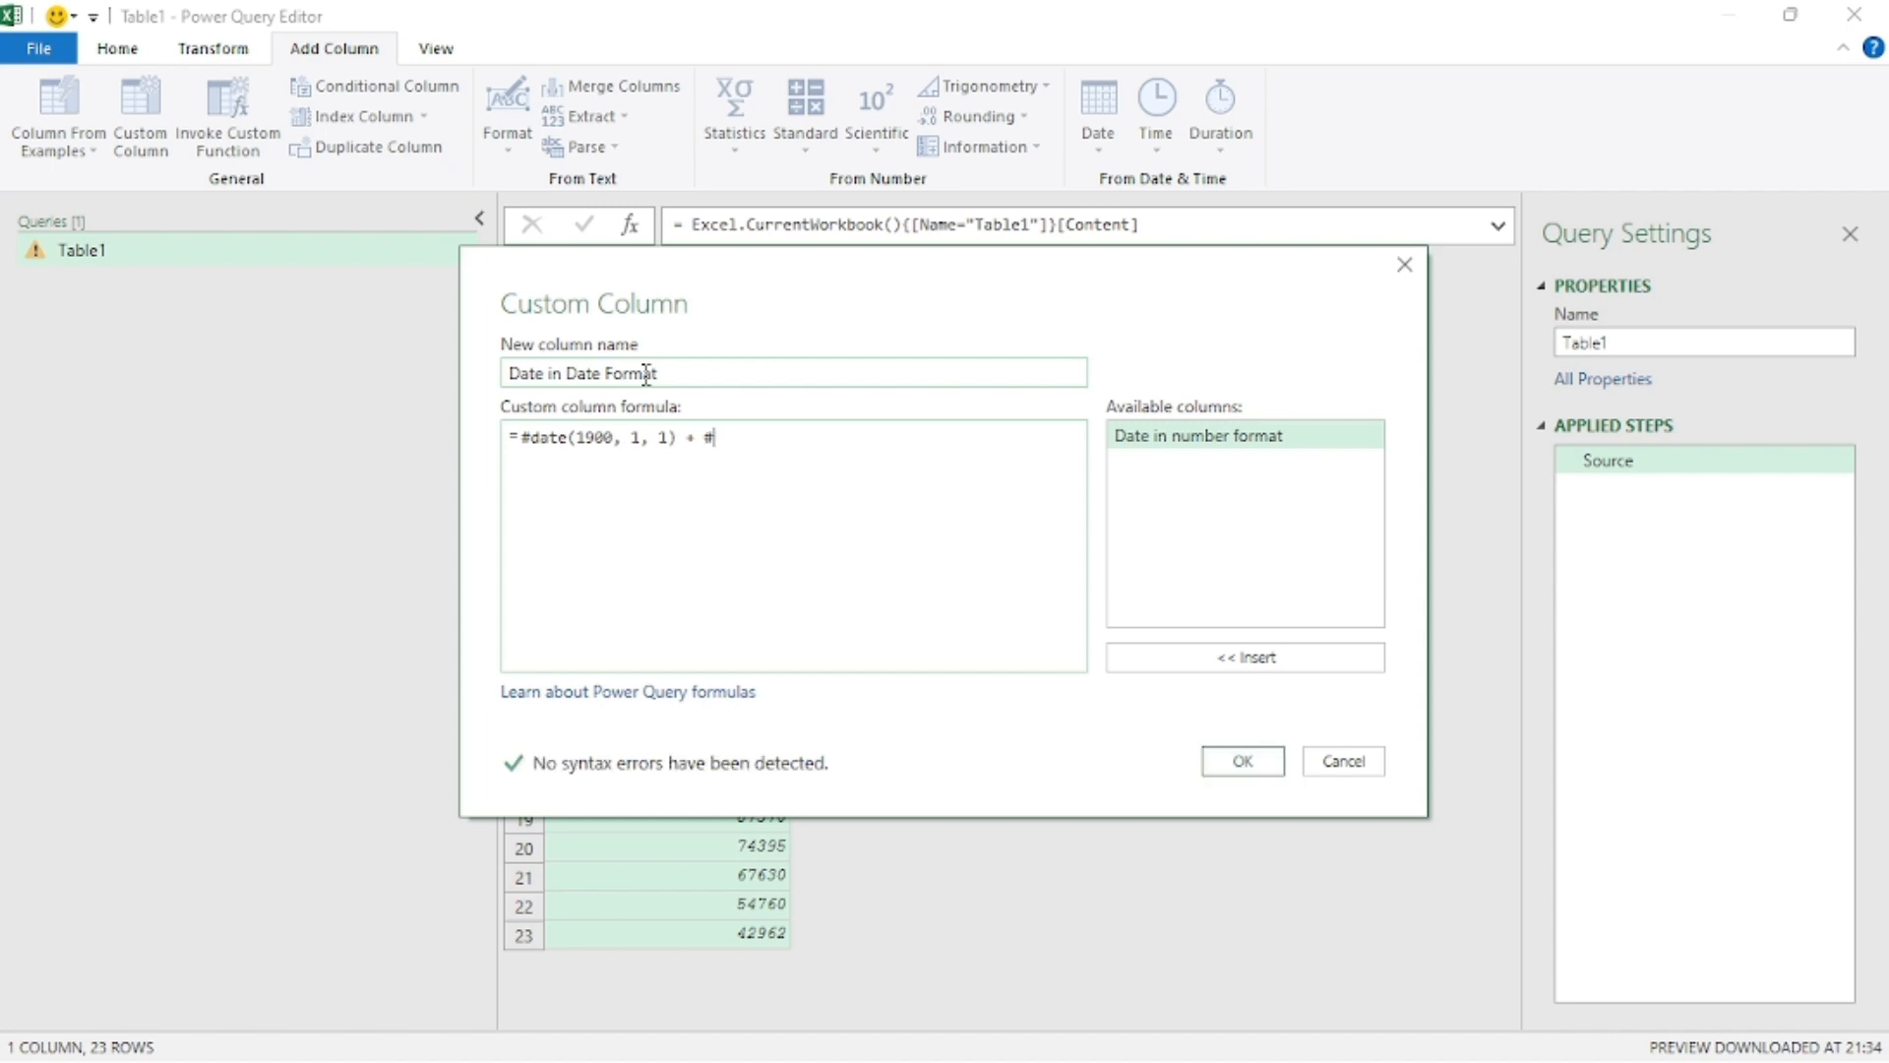
pyautogui.write('duration(')
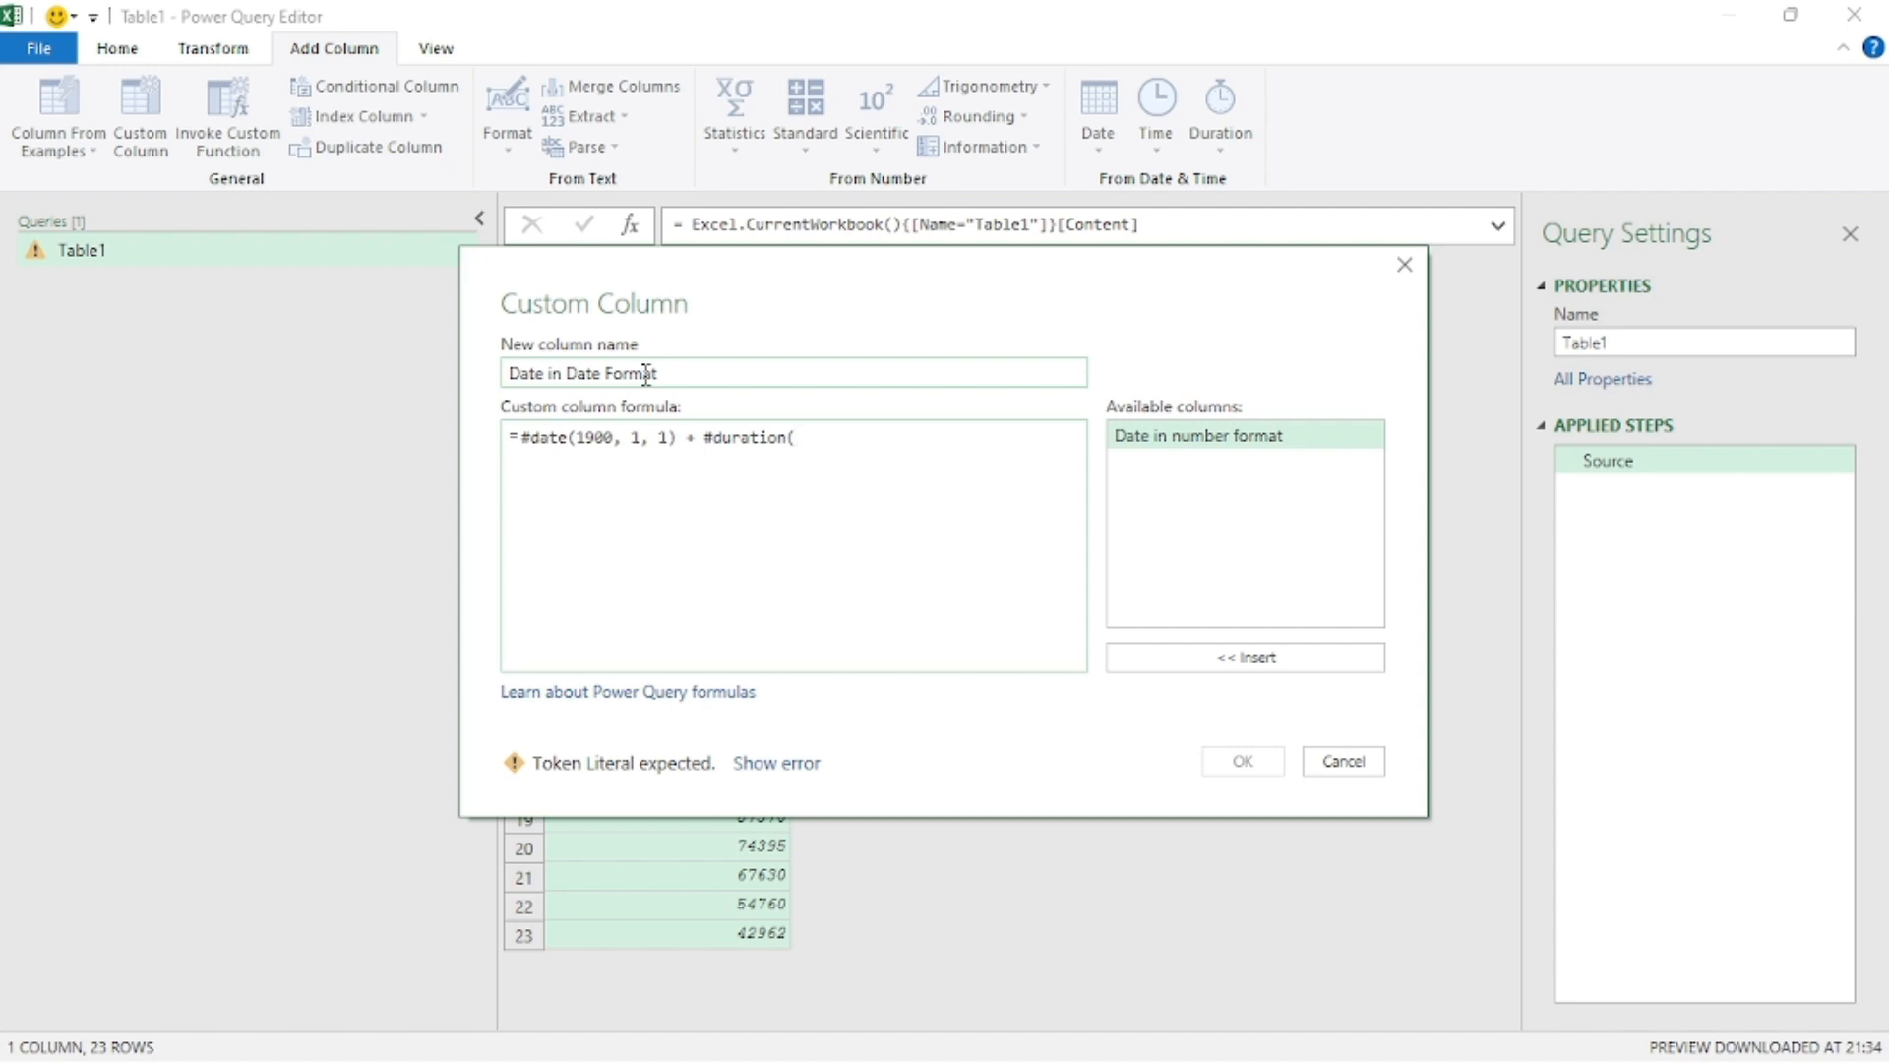
pyautogui.doubleClick(1195, 447)
pyautogui.write(',')
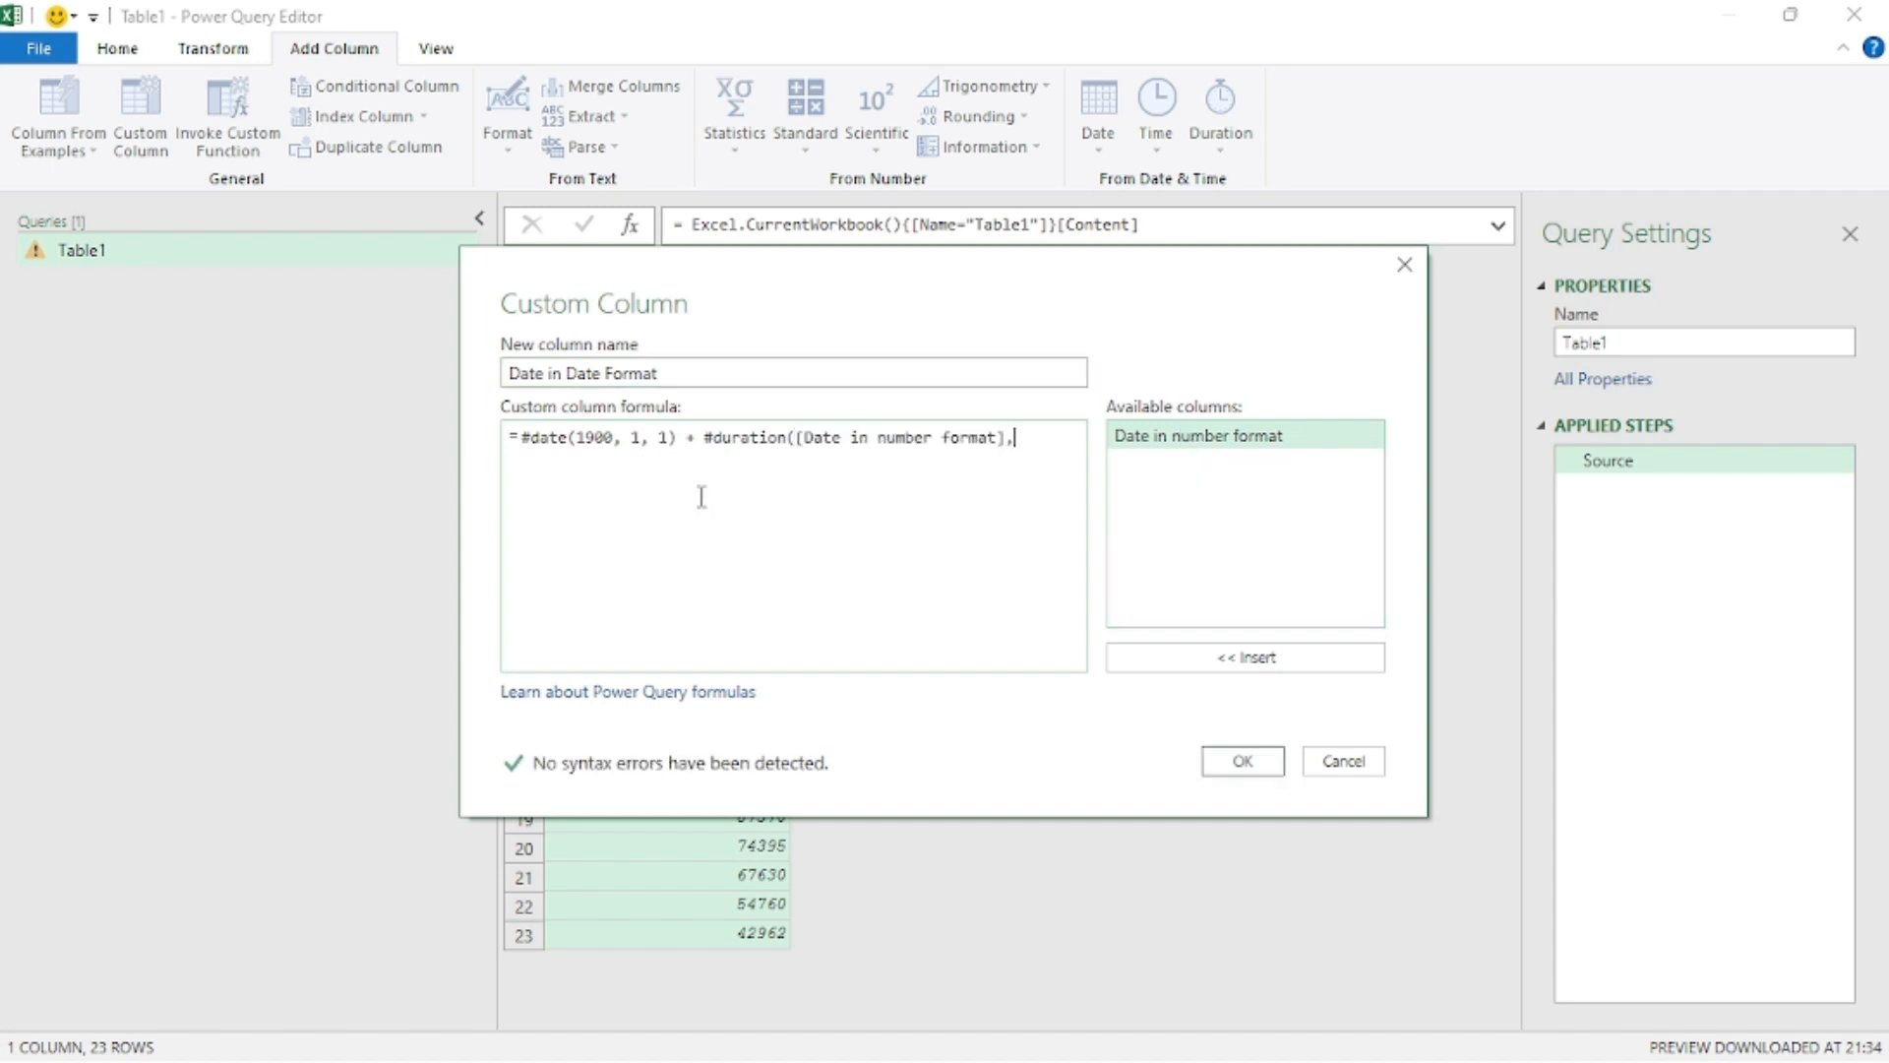
pyautogui.write(' 0, 0, 0')
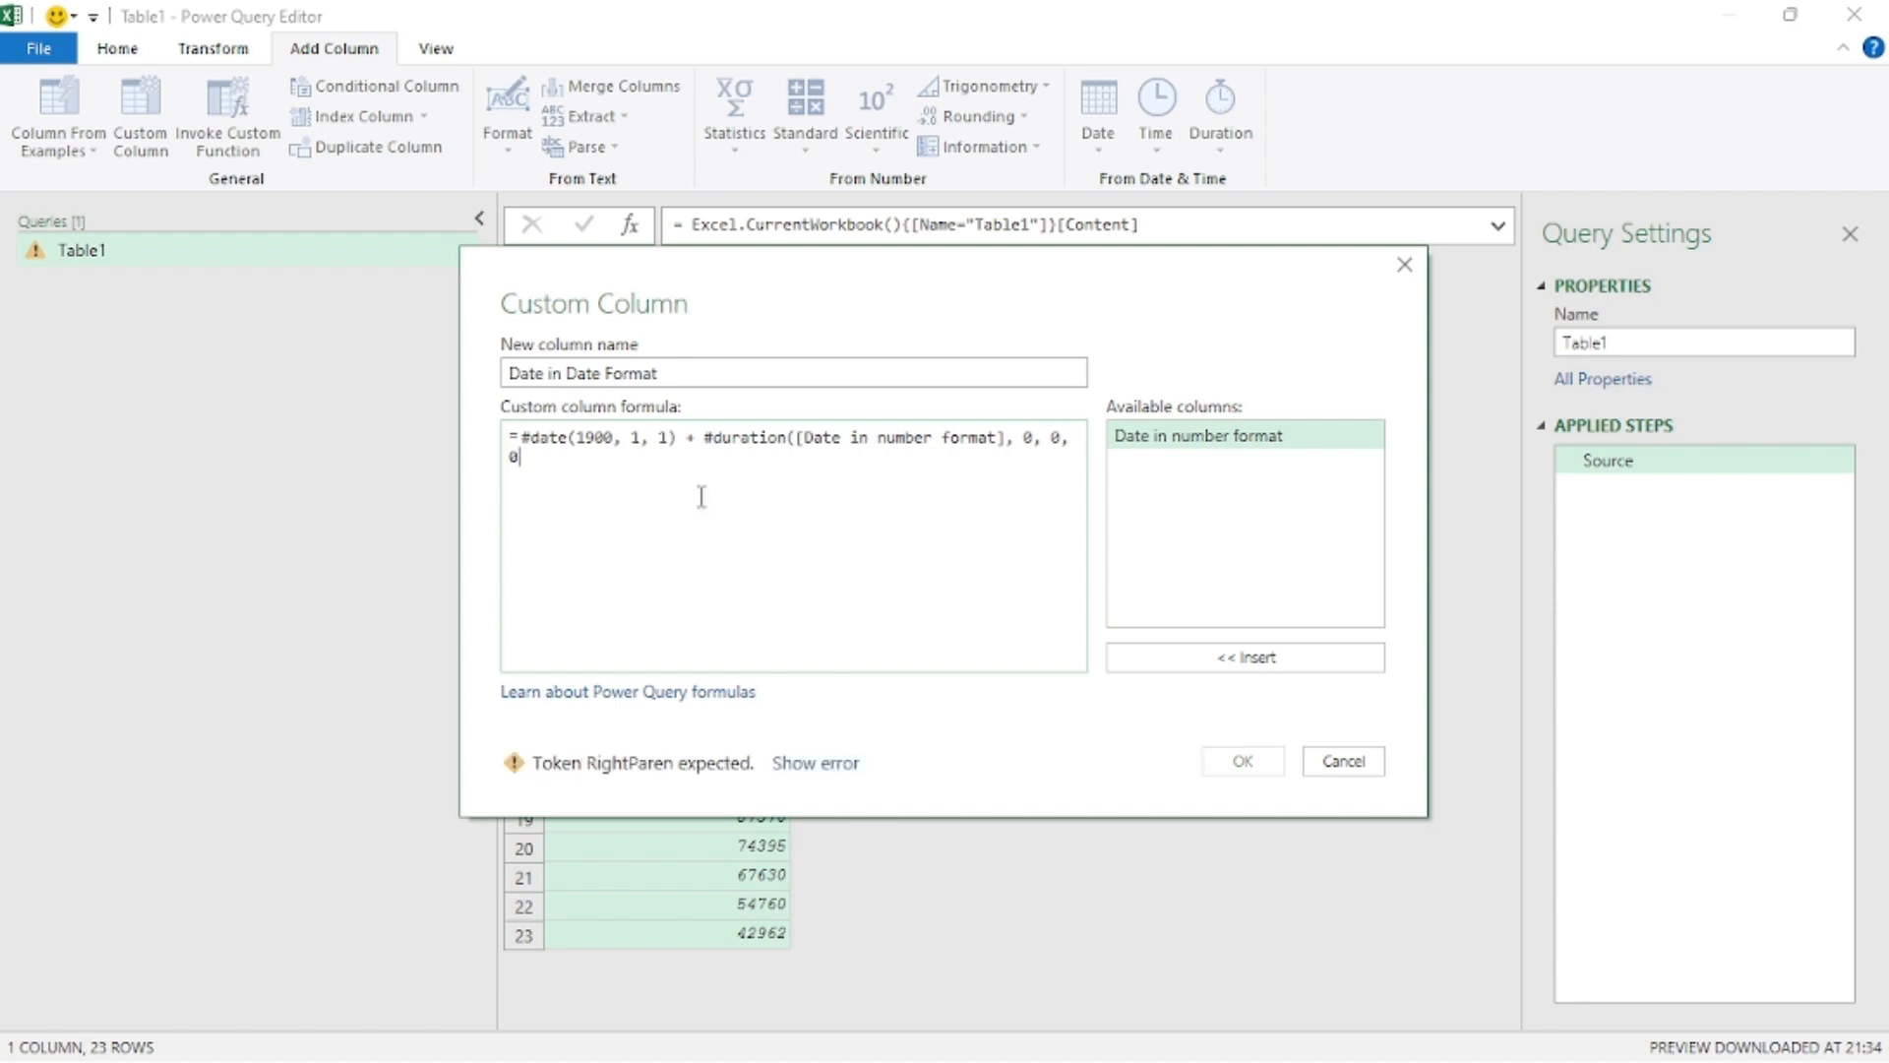
pyautogui.write(')')
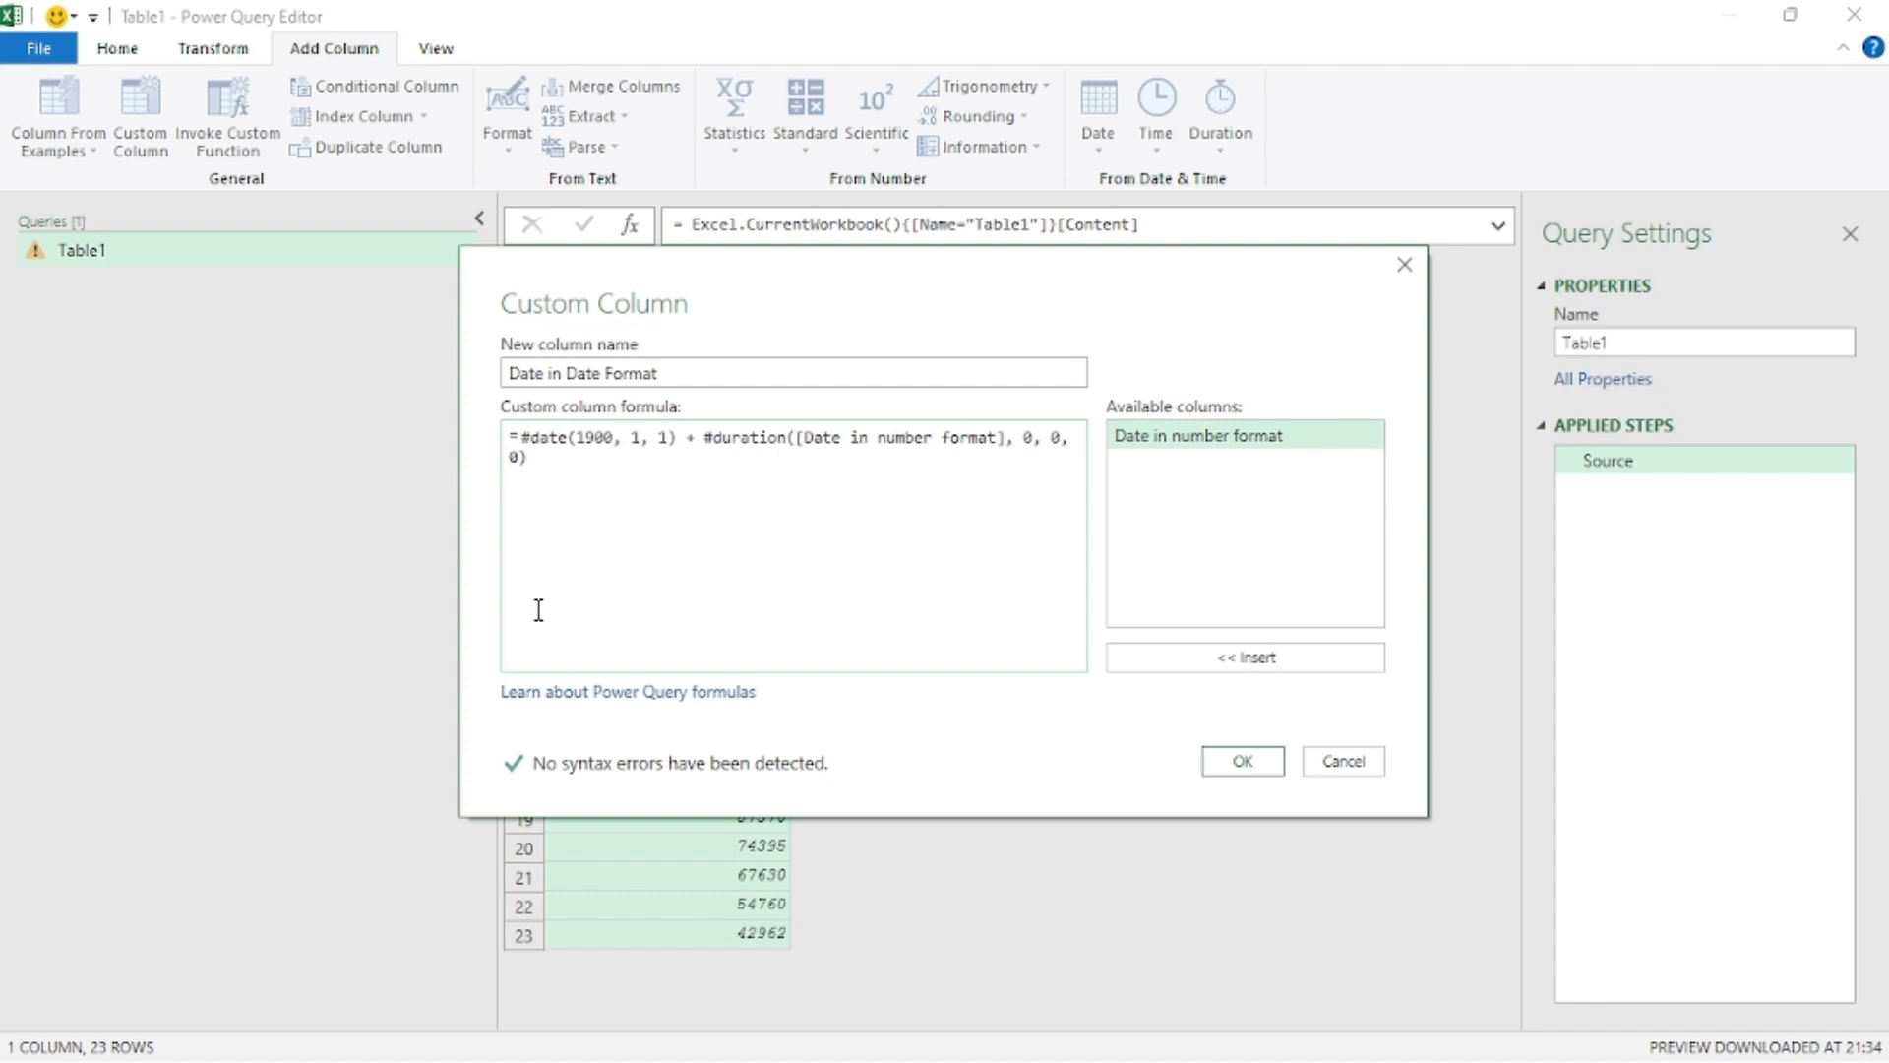
# Subtract 2 from [Date in number format] inside the #duration function and create the custom column.
pyautogui.write('-2')
pyautogui.press('BackSpace')
pyautogui.press('BackSpace')
pyautogui.write('-2')
pyautogui.moveTo(814, 459); pyautogui.dragTo(1039, 451)
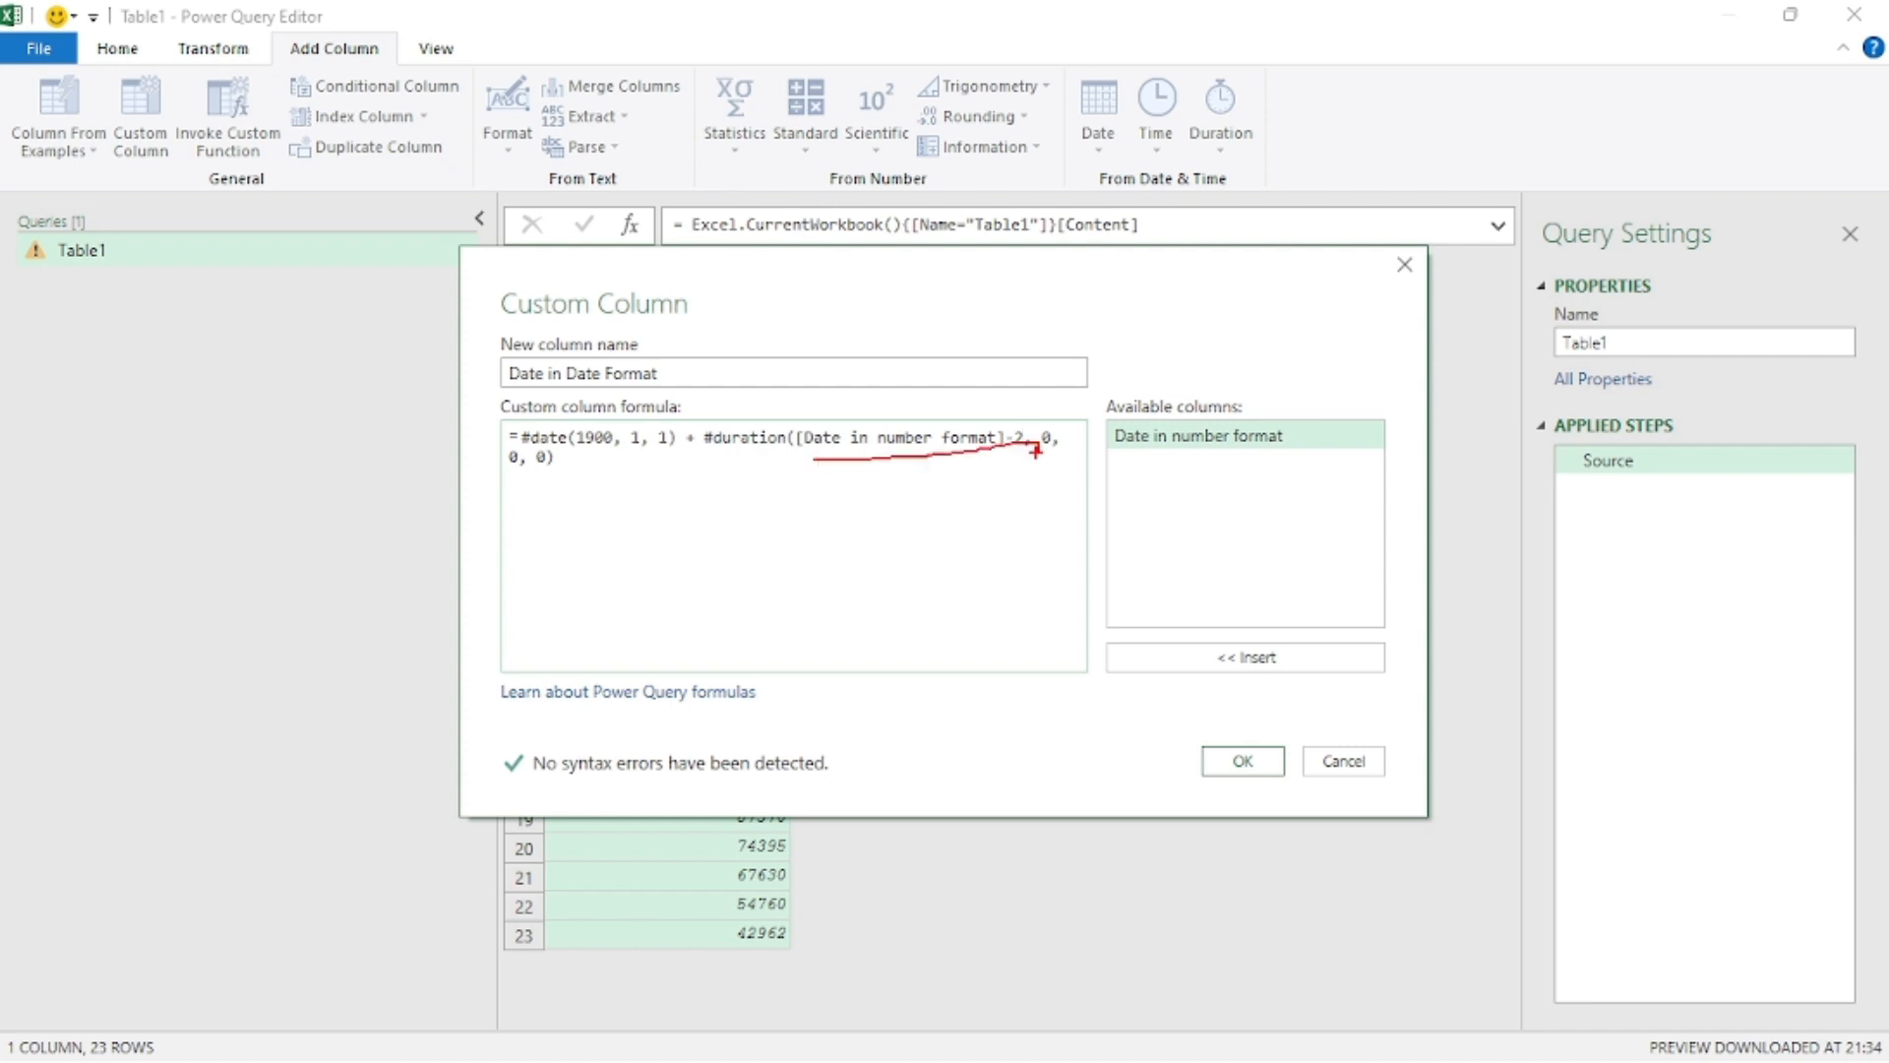
pyautogui.moveTo(620, 455)
pyautogui.mouseDown()
pyautogui.moveTo(635, 572)
pyautogui.moveTo(657, 494)
pyautogui.mouseUp()
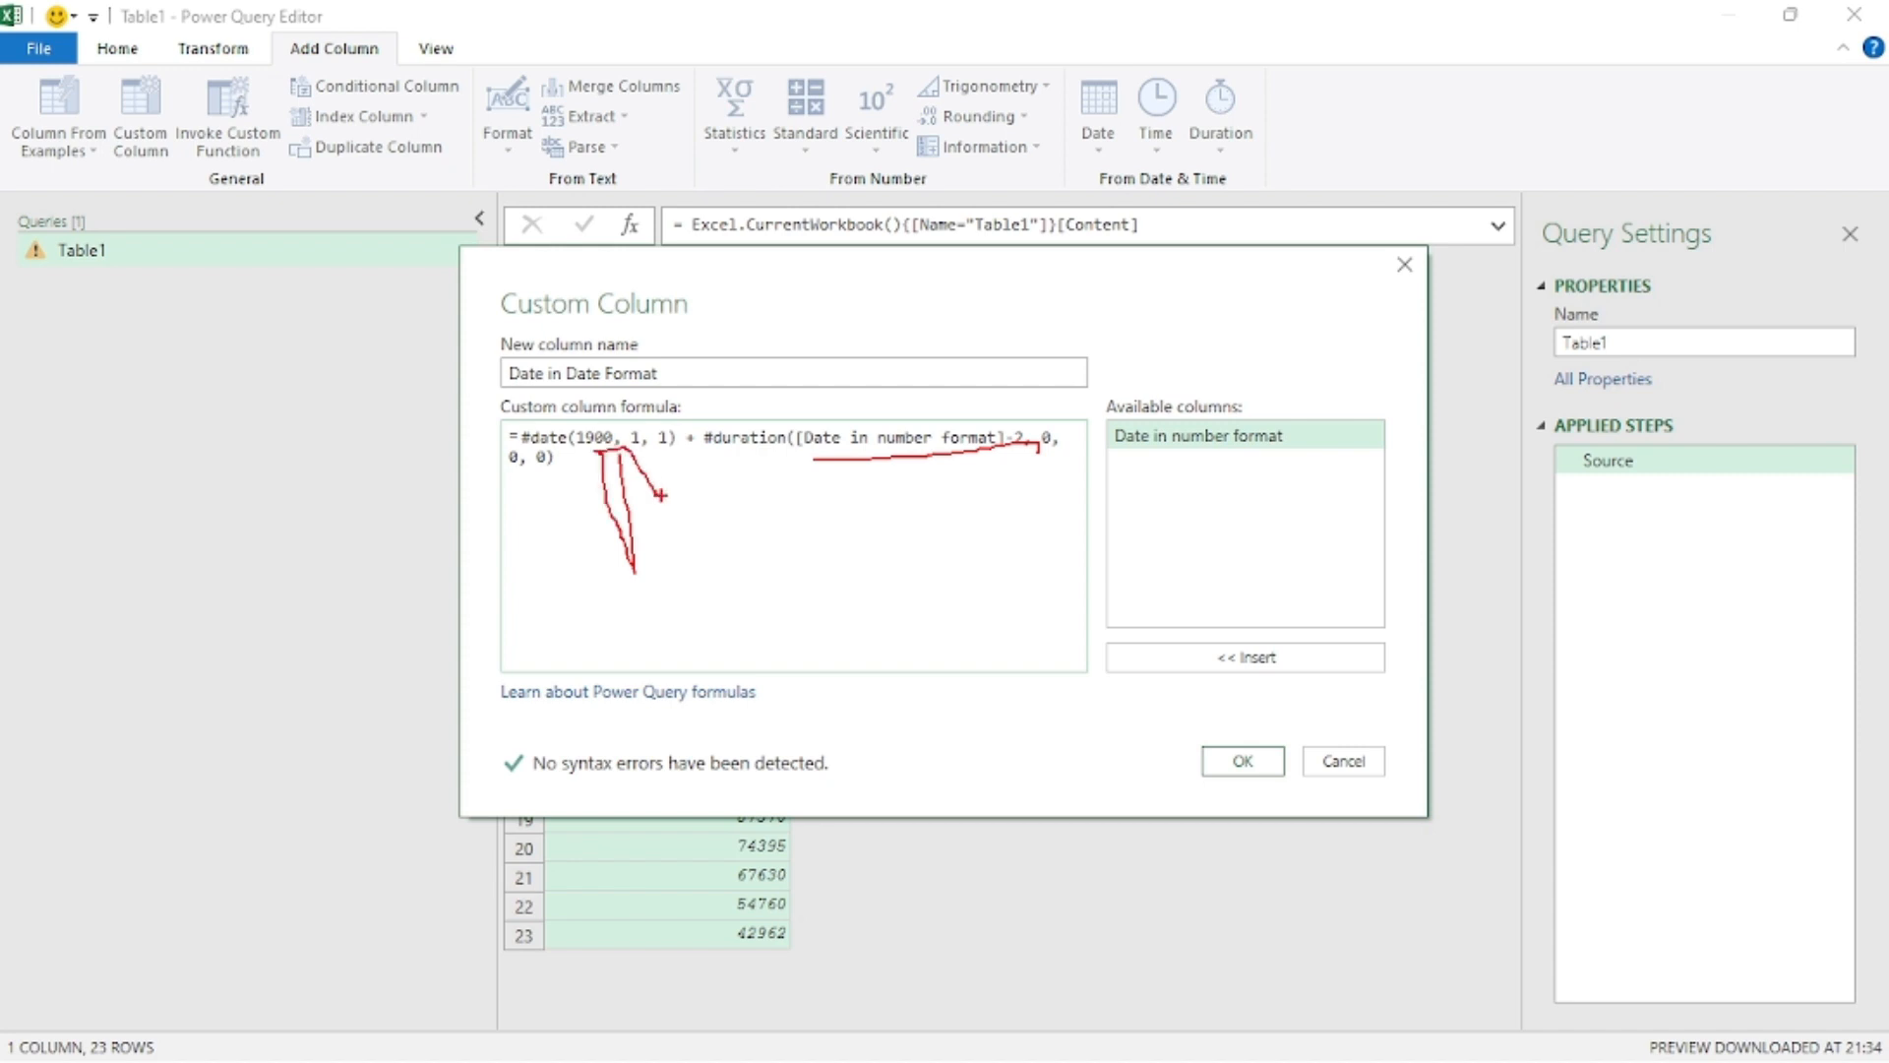
pyautogui.press('Escape')
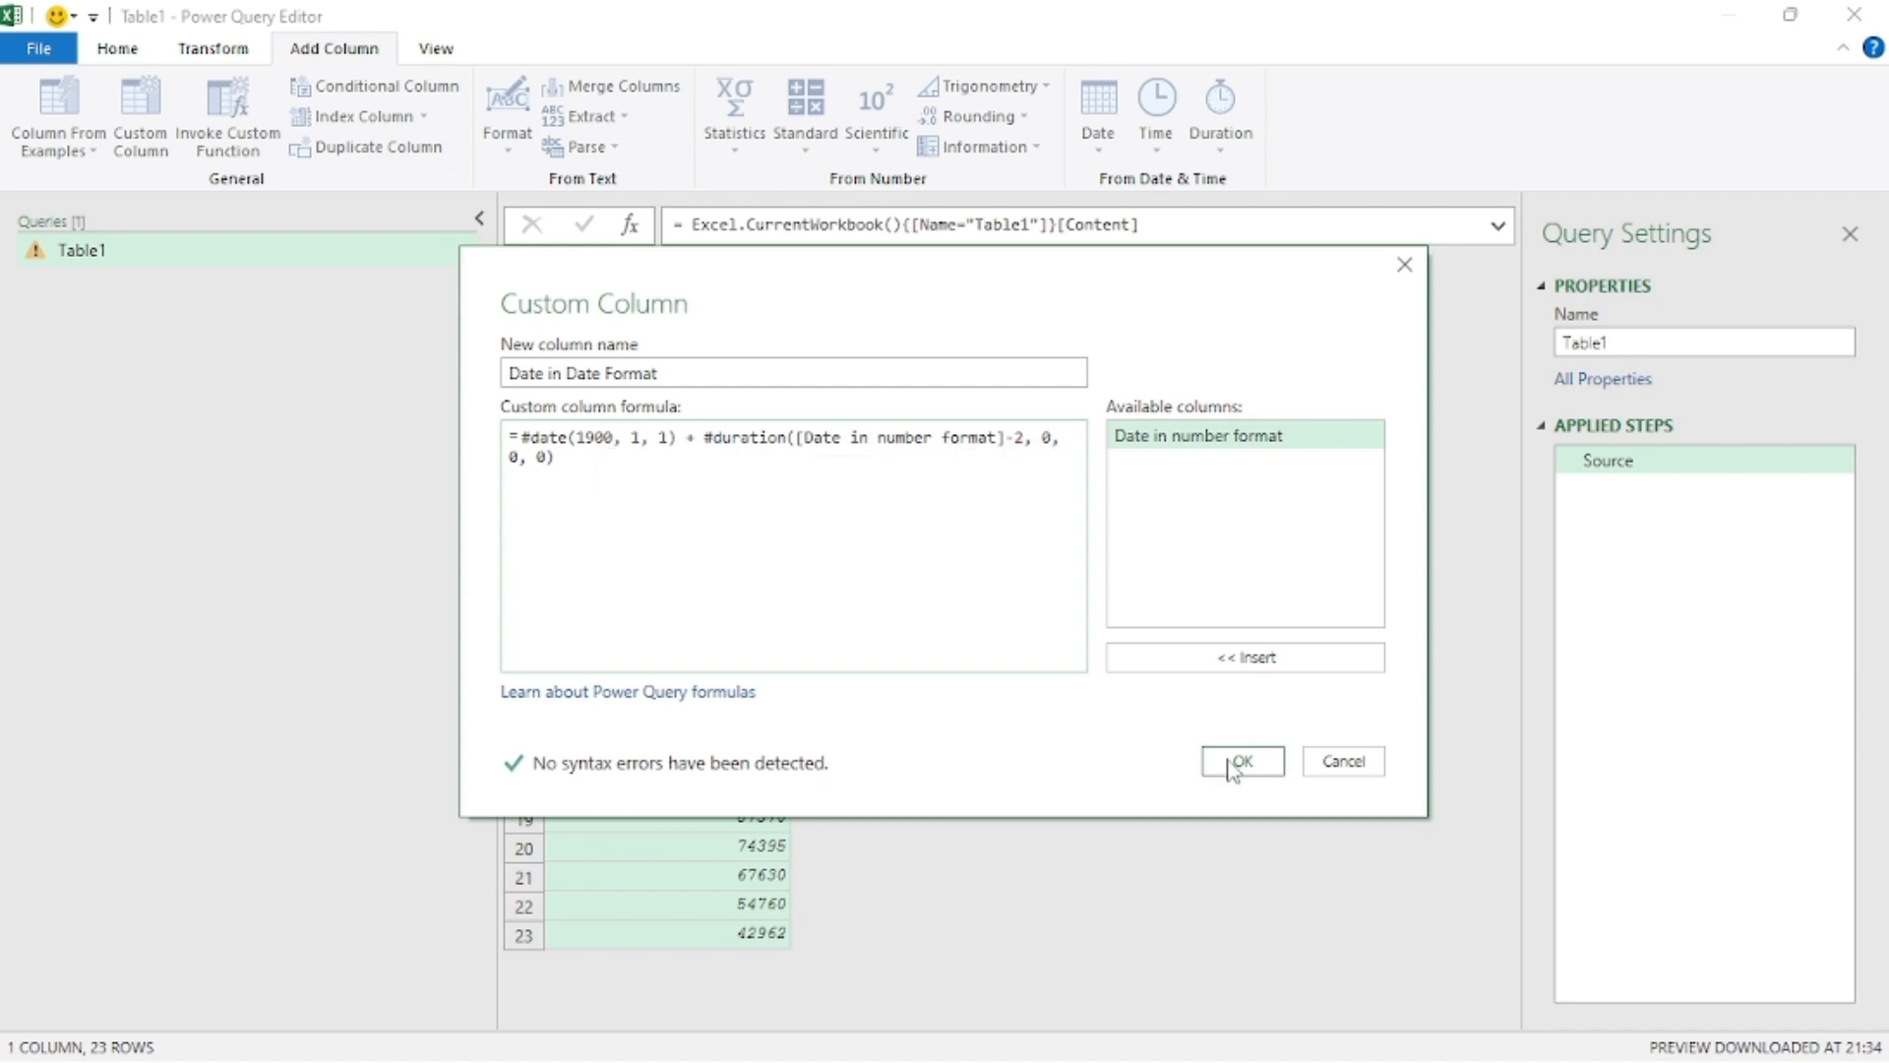
pyautogui.click(1233, 764)
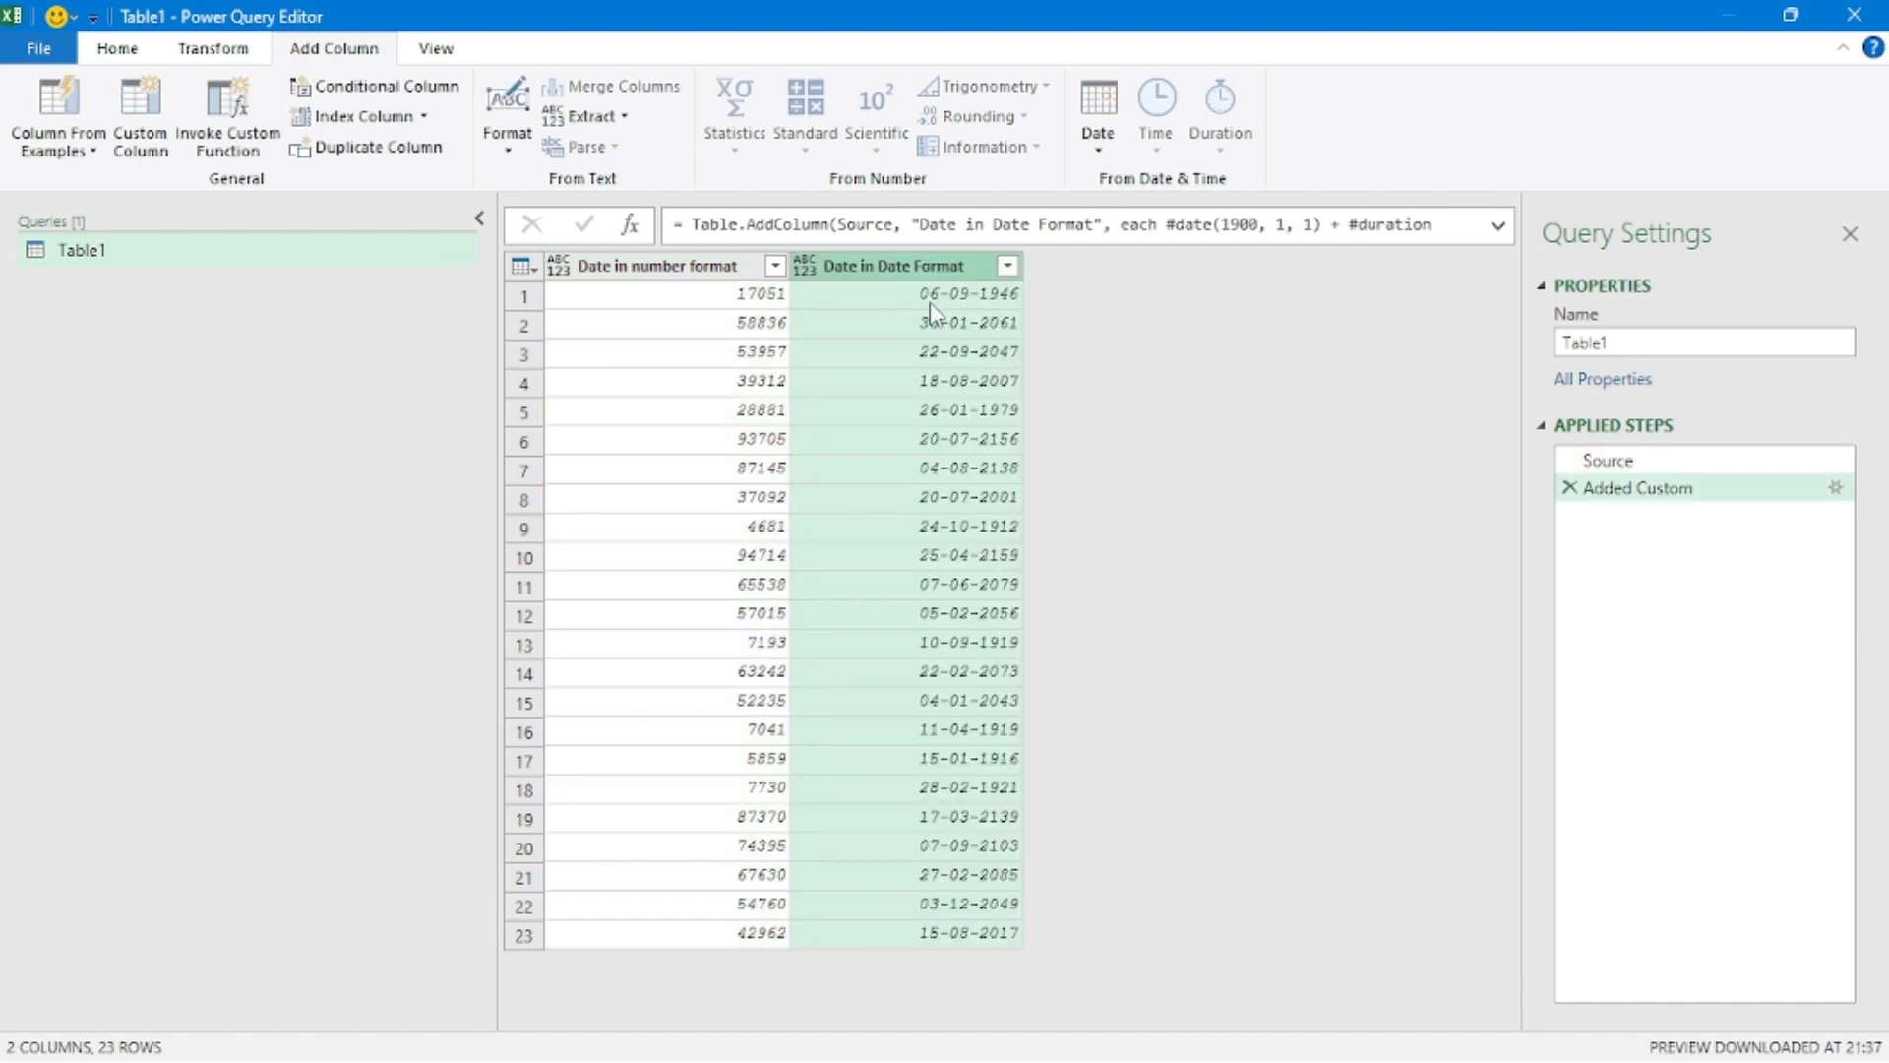
pyautogui.moveTo(903, 280); pyautogui.dragTo(1024, 293)
pyautogui.press('Escape')
# Remove the Date in number format column from the query.
pyautogui.click(654, 268)
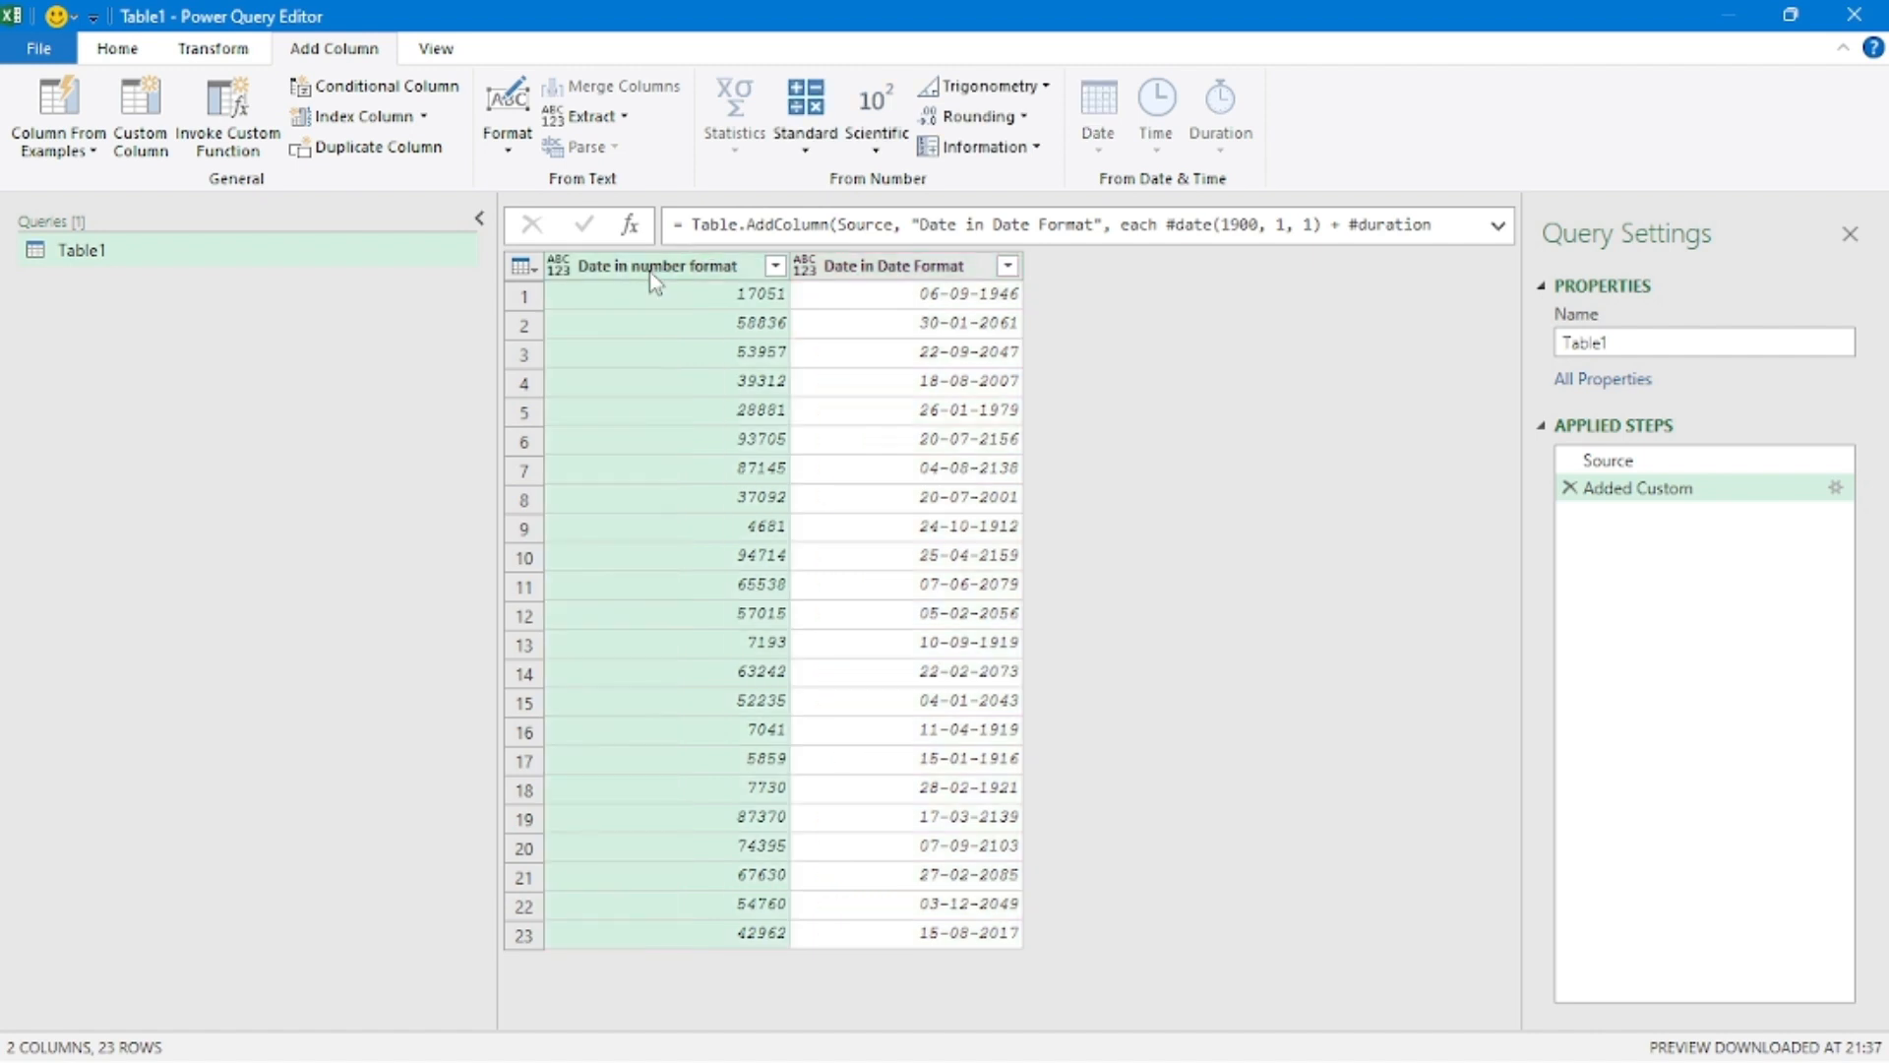
pyautogui.rightClick(655, 283)
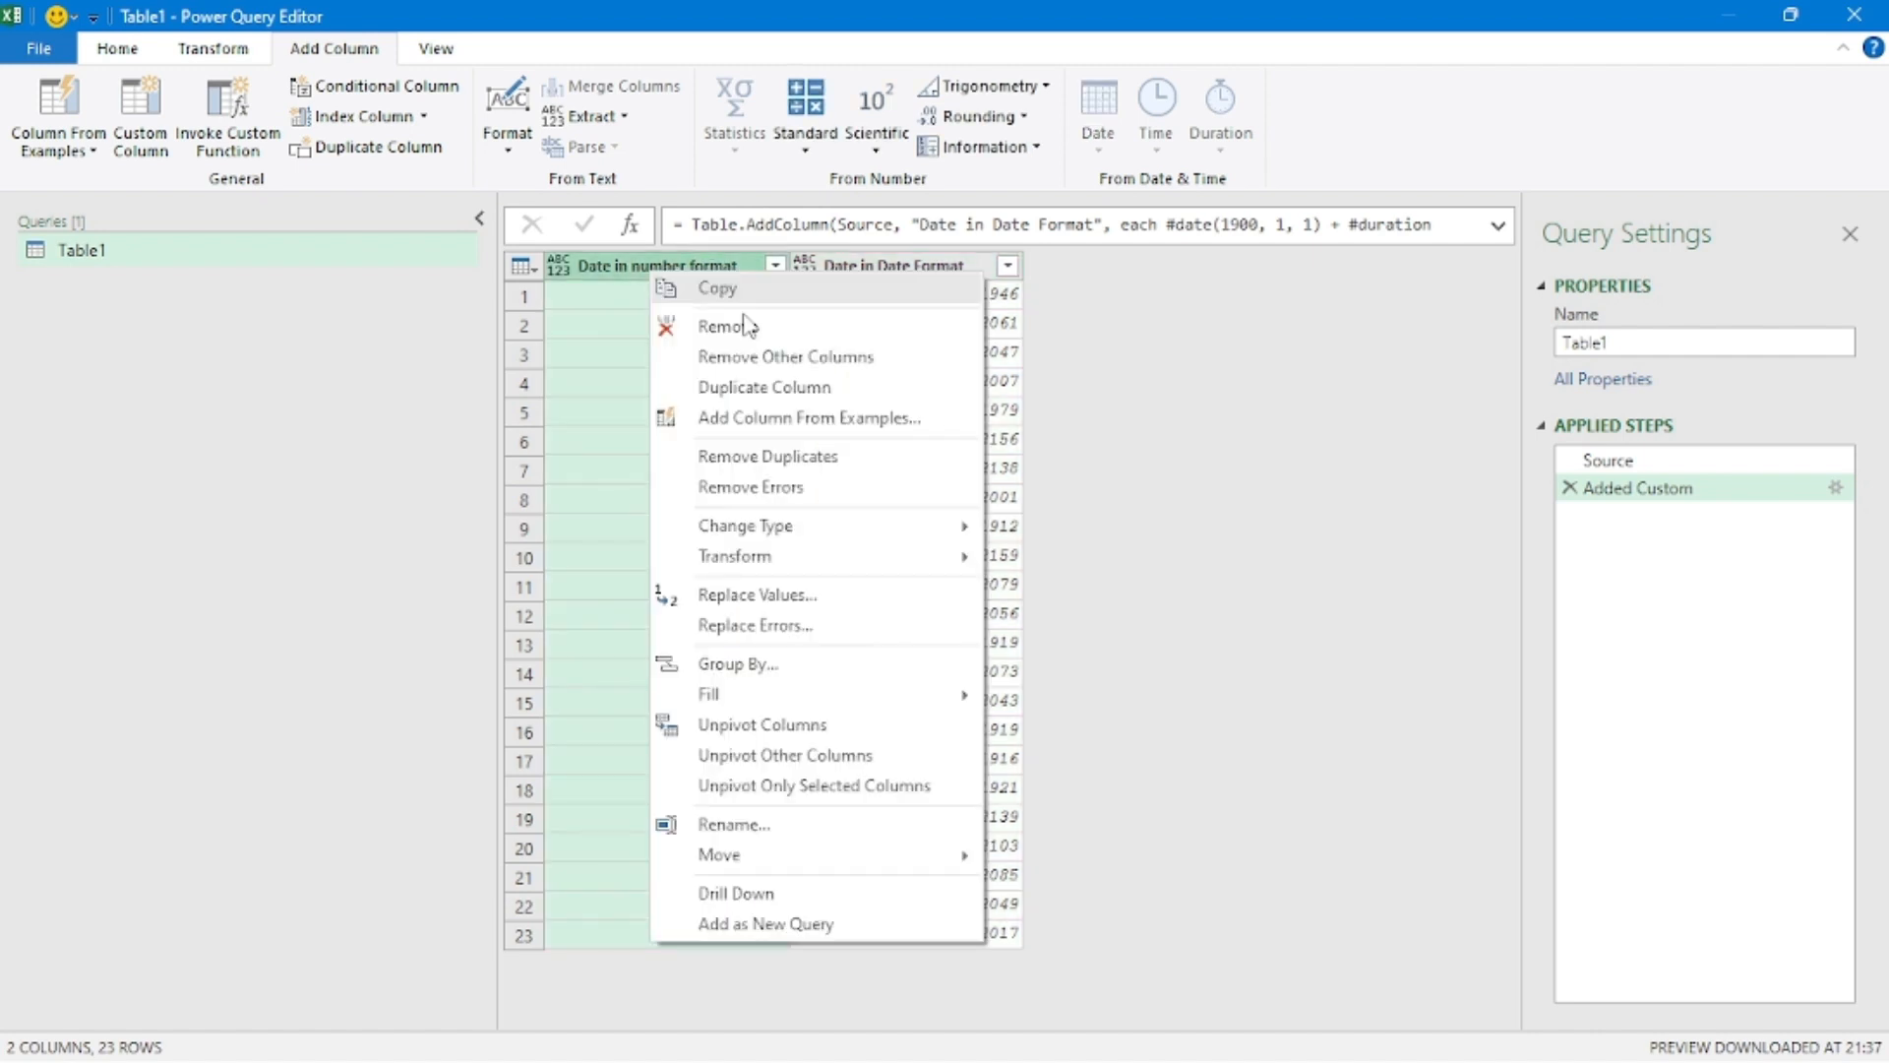
pyautogui.click(748, 325)
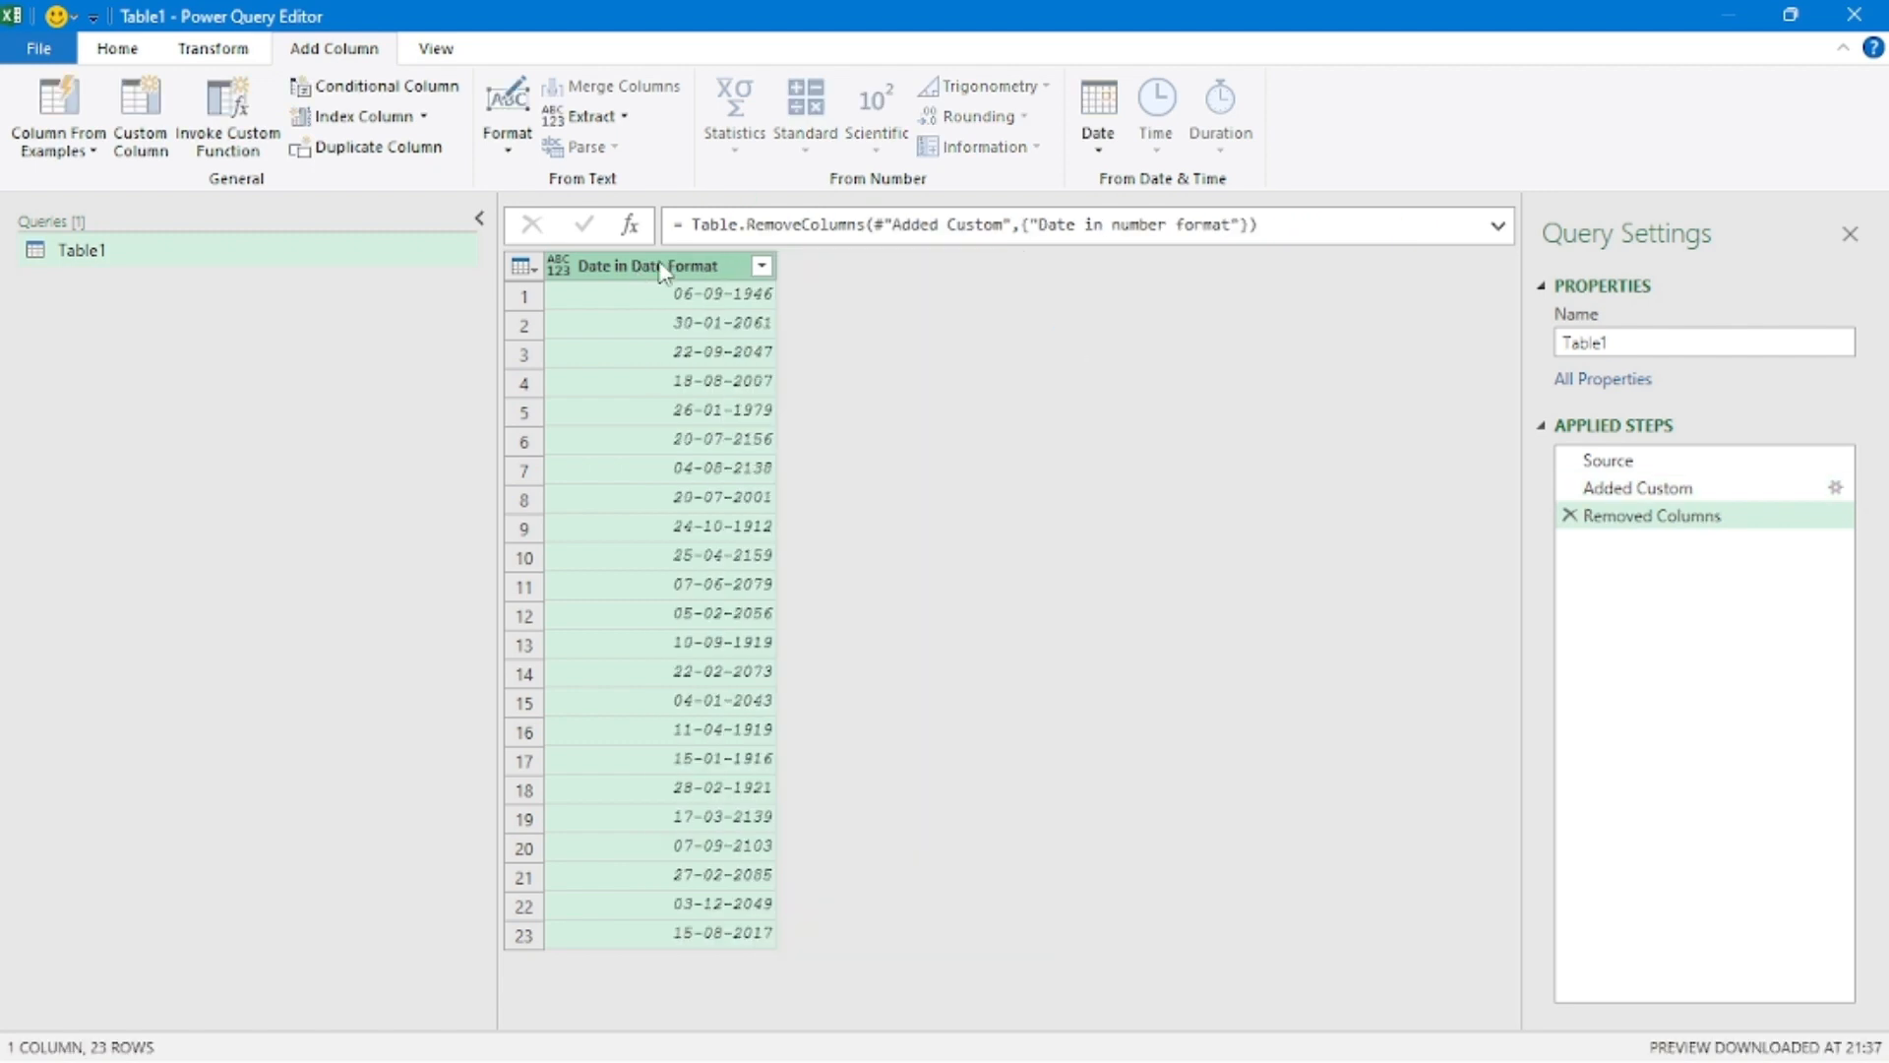
# Set the data type of the Date in Date Format column to Date and close the Power Query Editor.
pyautogui.click(557, 266)
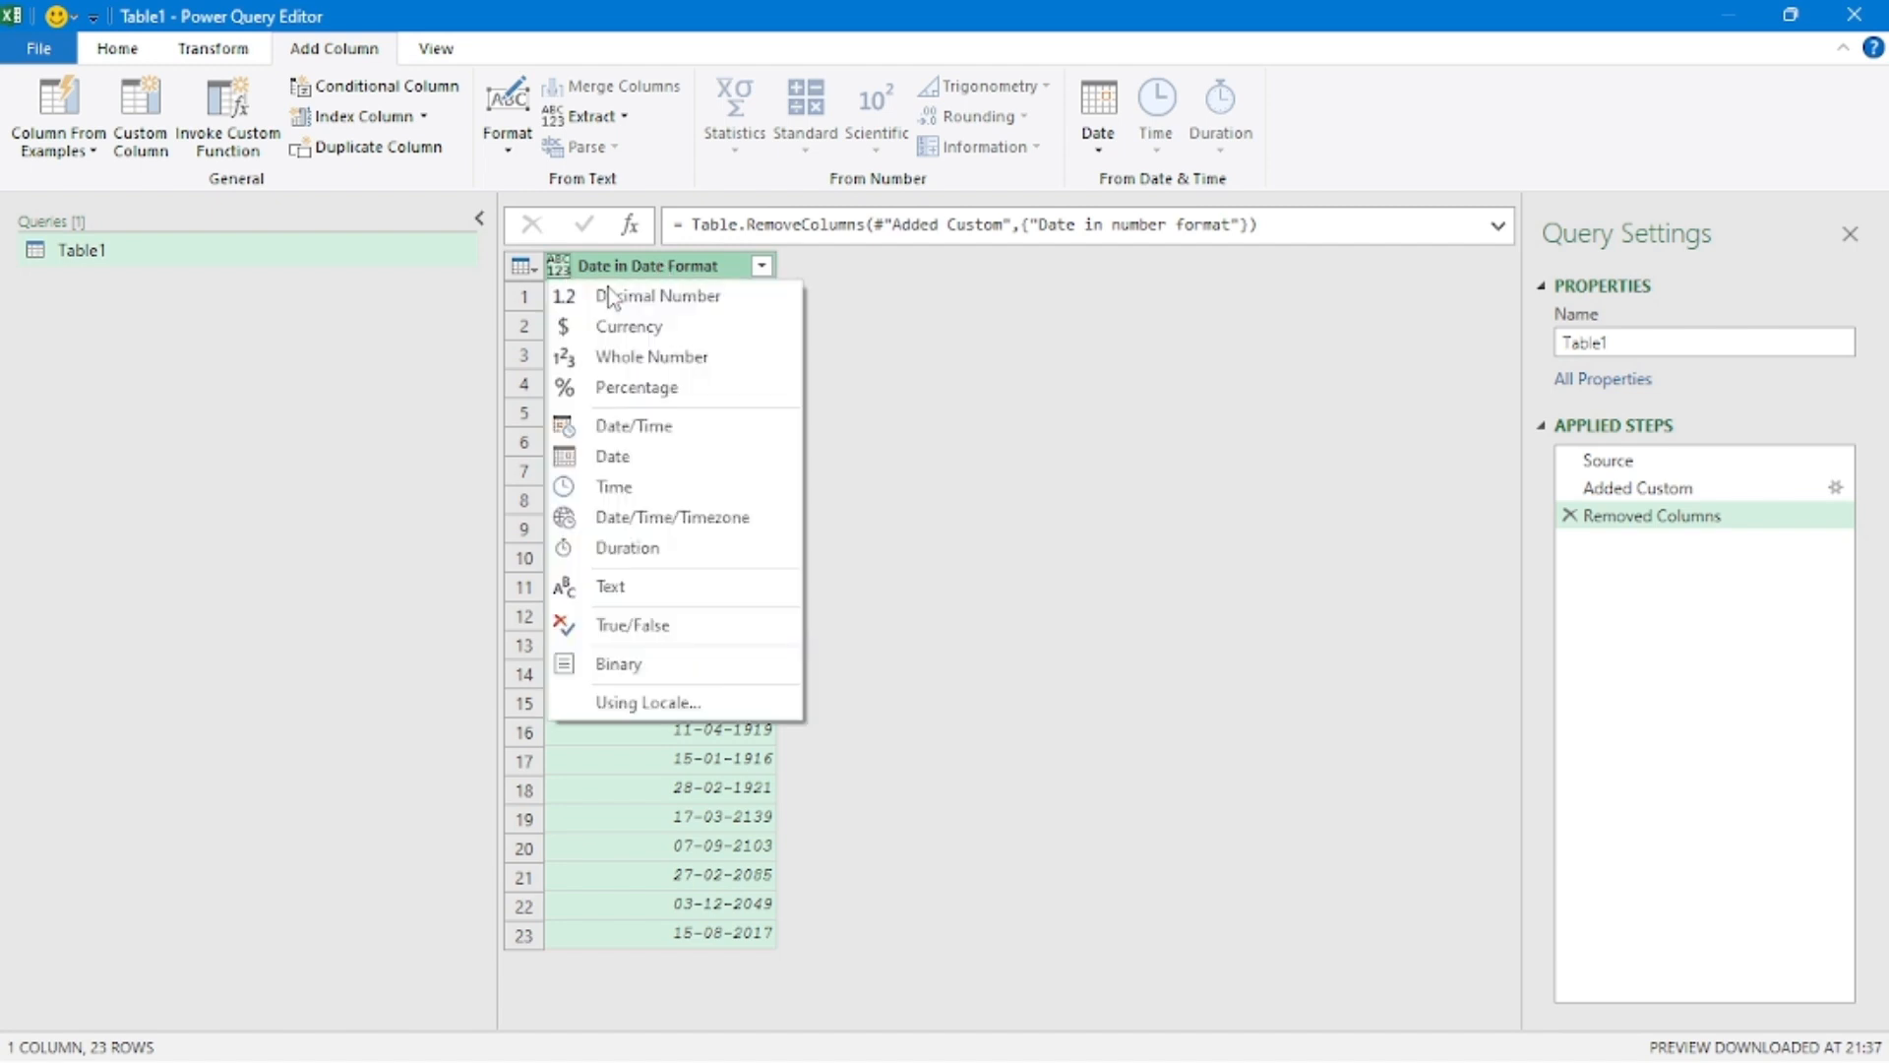
pyautogui.click(645, 459)
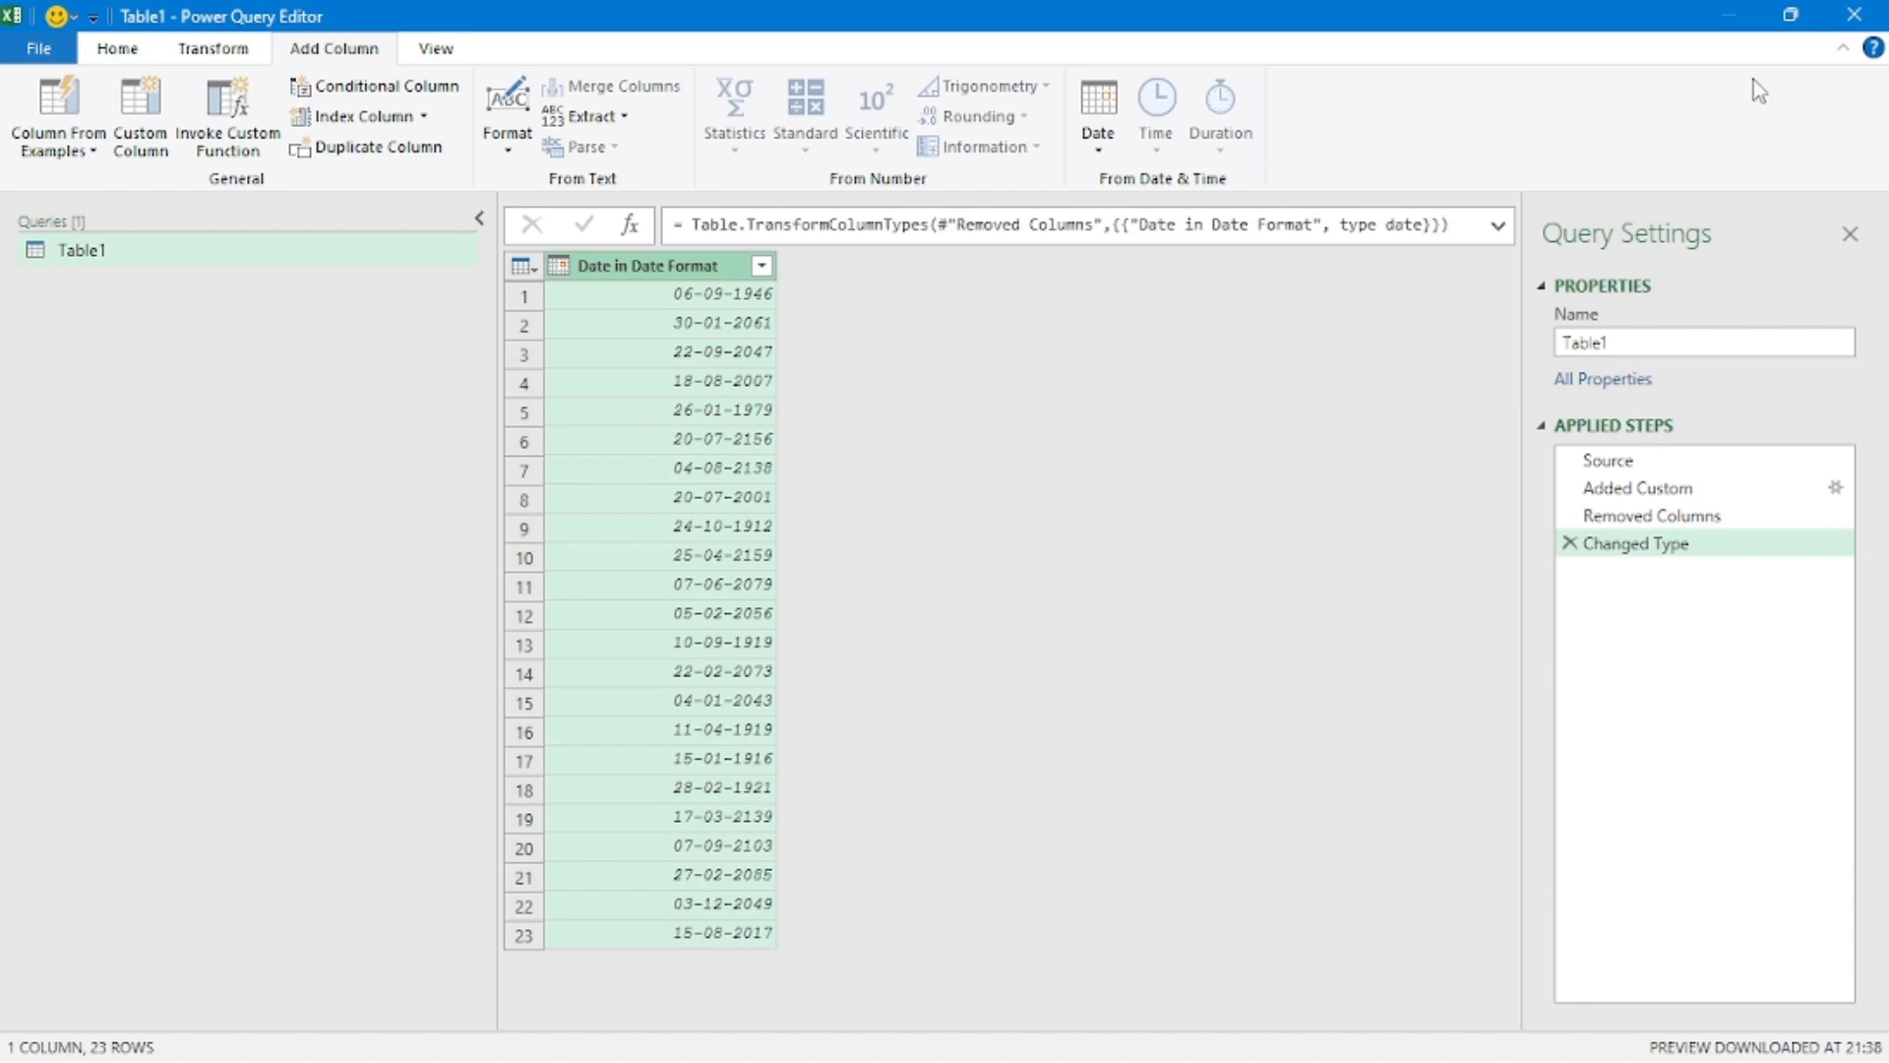
pyautogui.click(1868, 12)
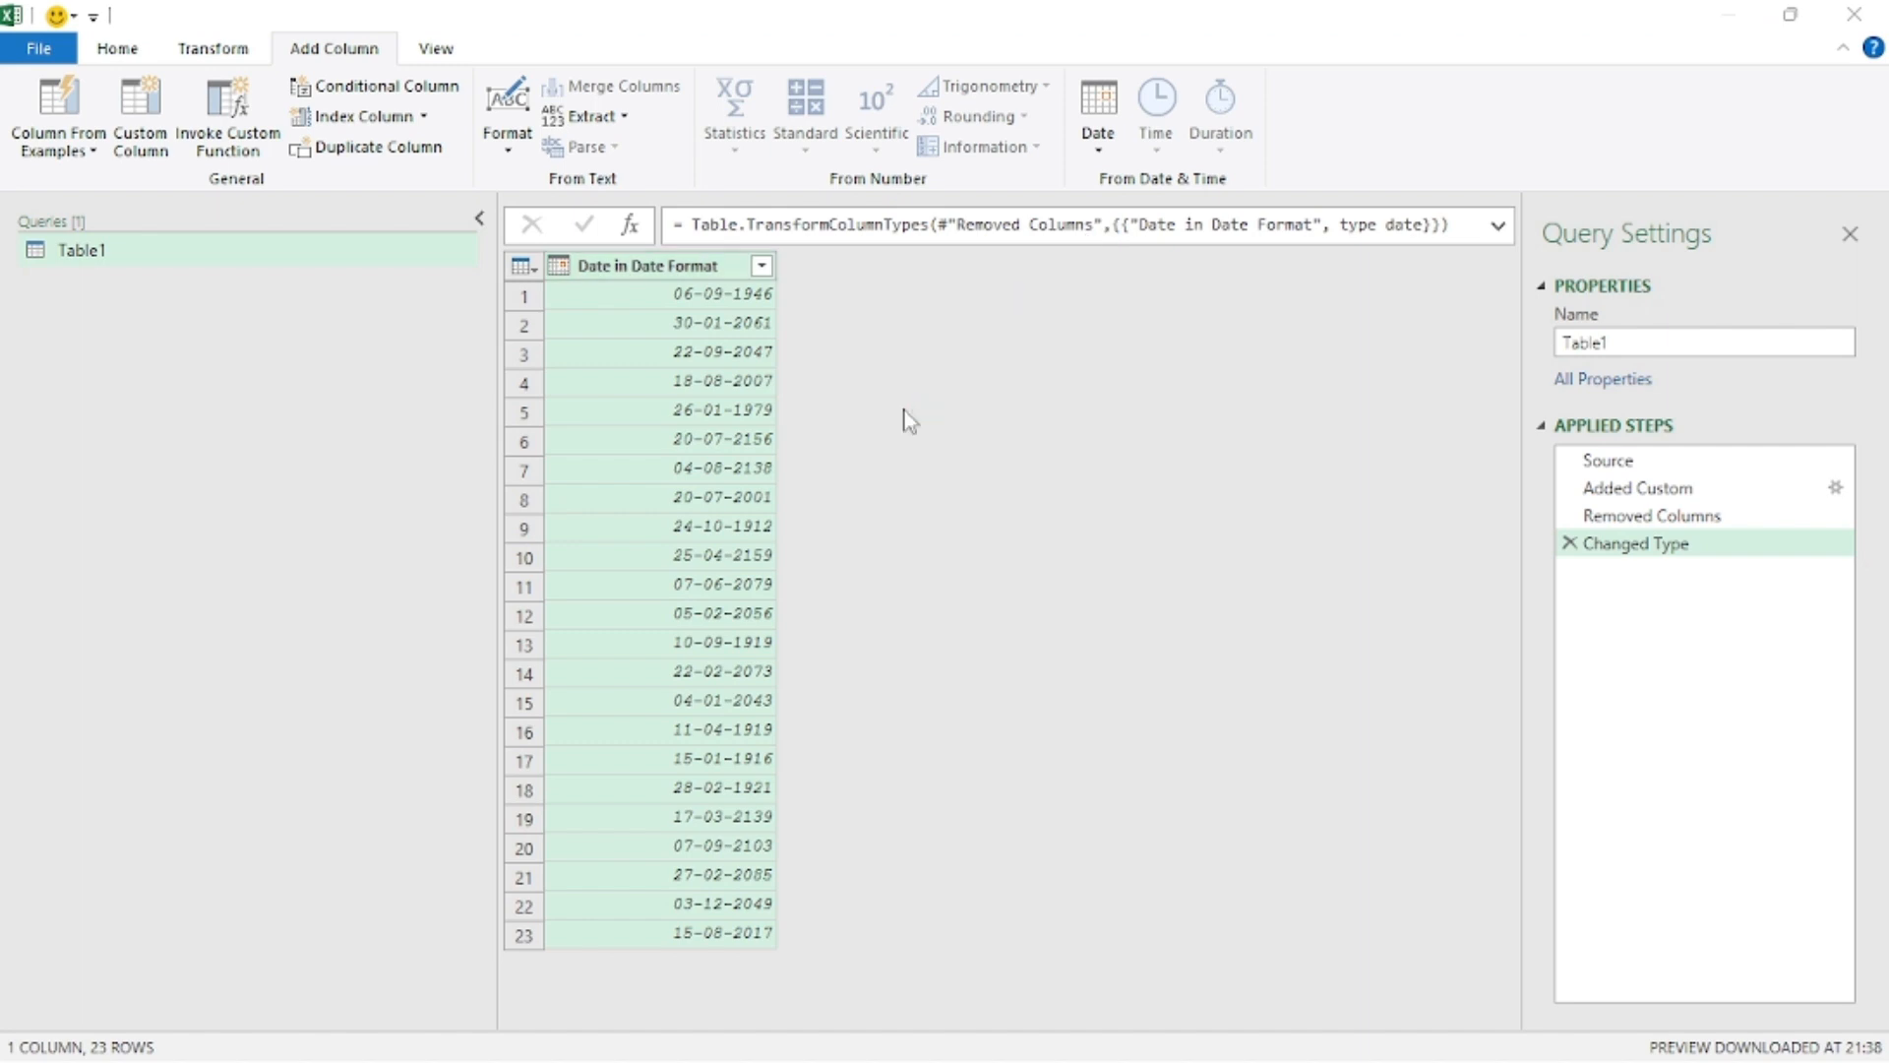
# Load the converted dates from the query into a new worksheet.
pyautogui.click(975, 587)
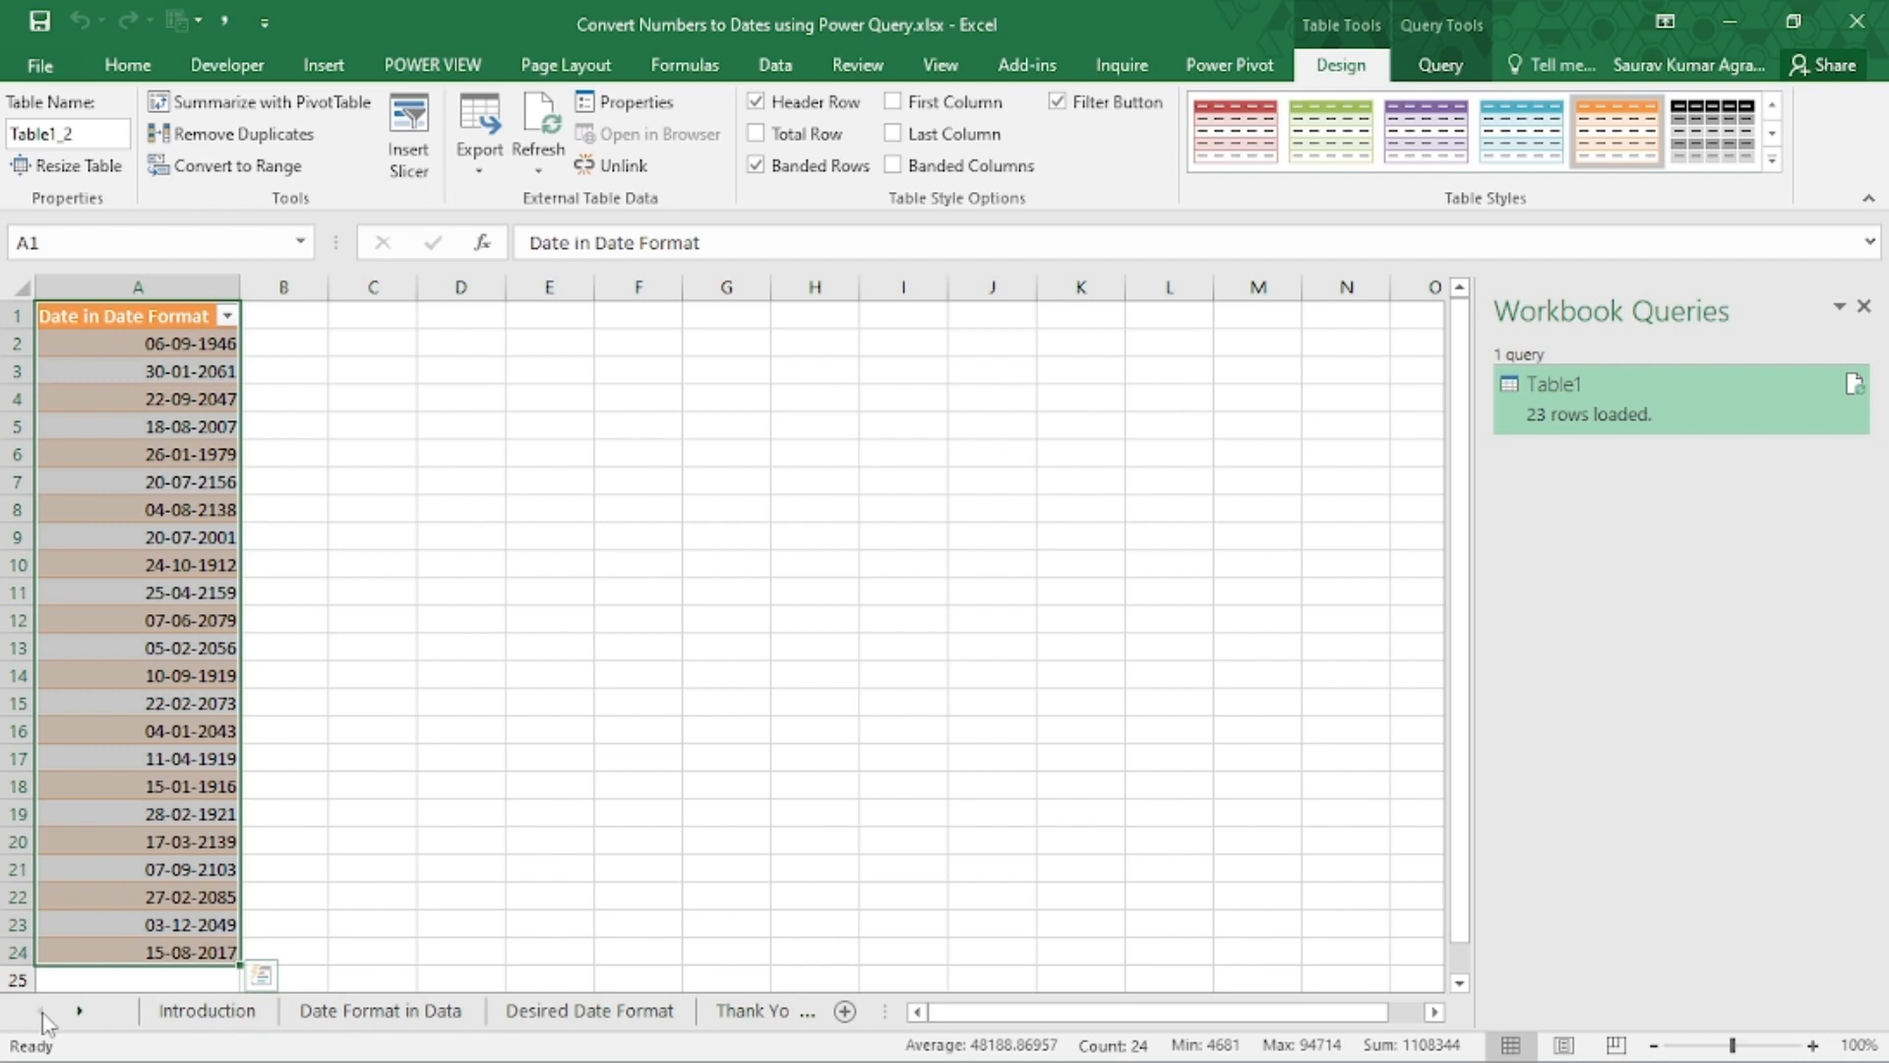
pyautogui.click(79, 1010)
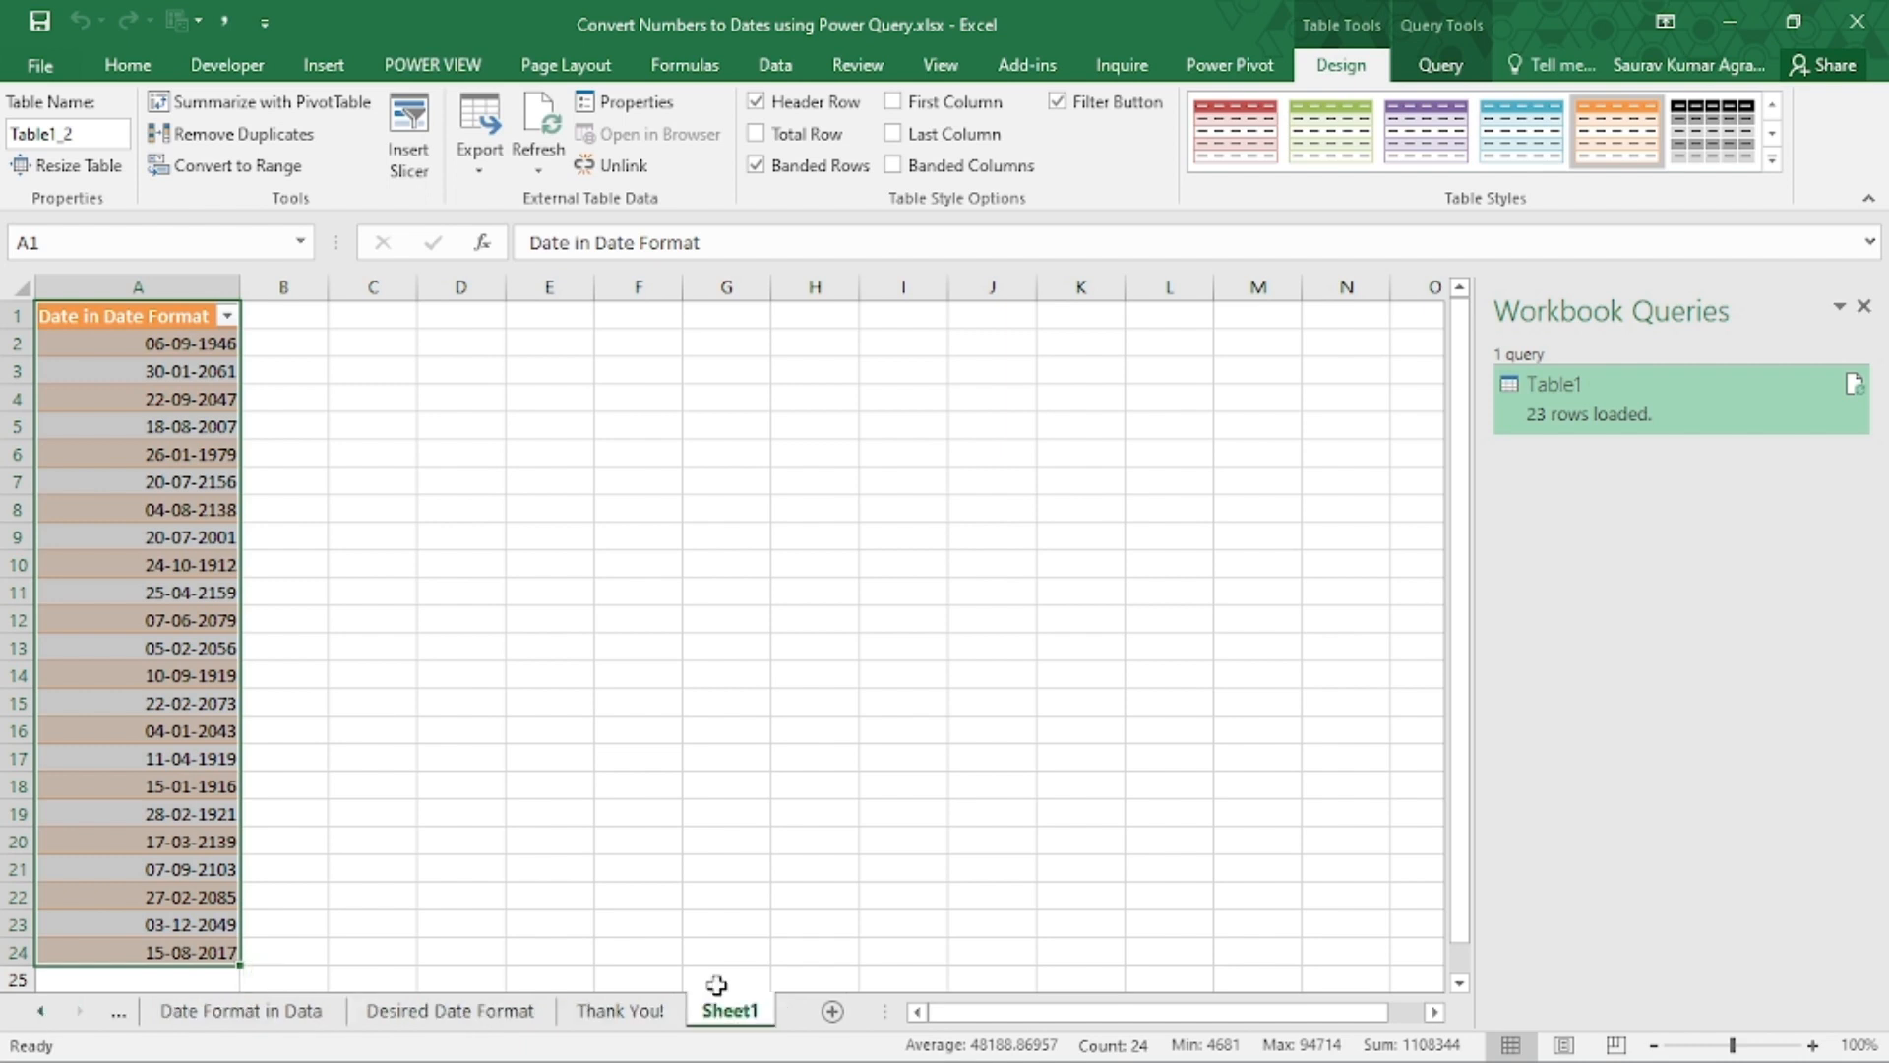
# Add the value 50000 in cell D26, directly below the number table on the Date Format in Data sheet.
pyautogui.moveTo(717, 984); pyautogui.dragTo(346, 1018)
pyautogui.click(346, 1013)
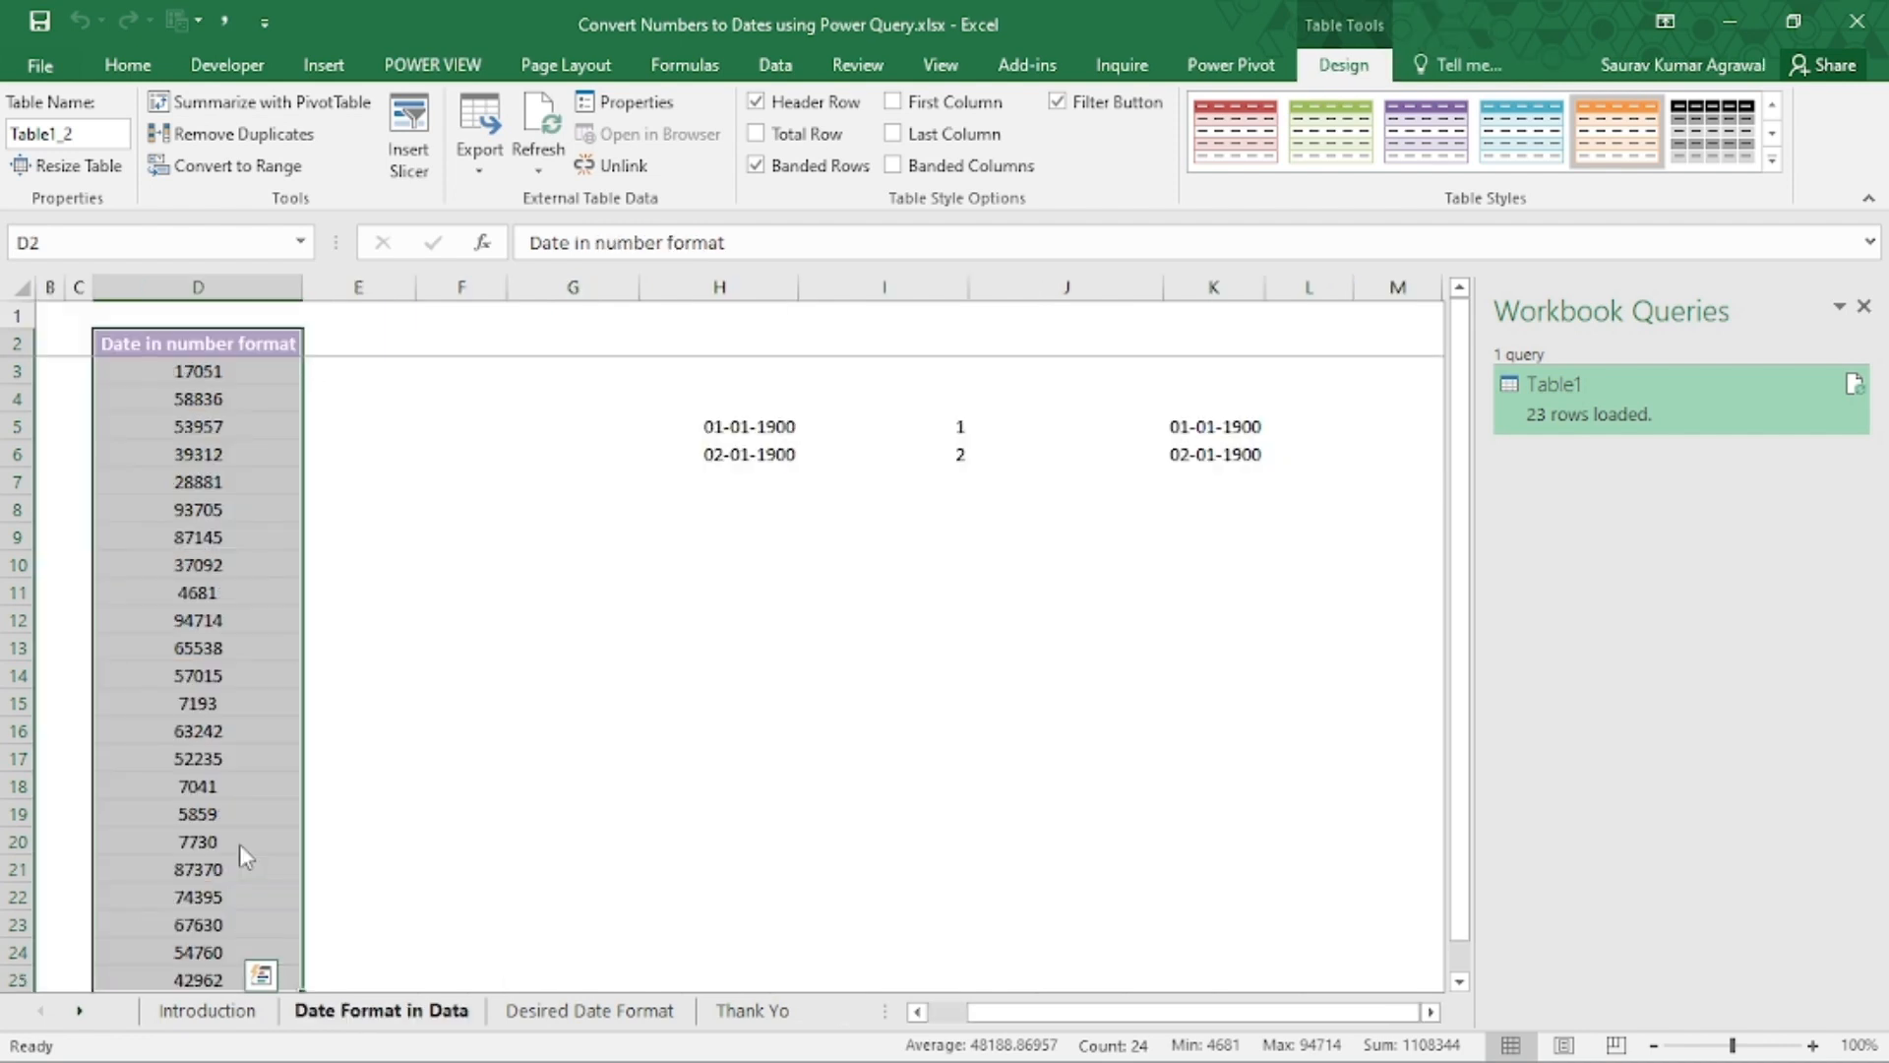
pyautogui.click(222, 768)
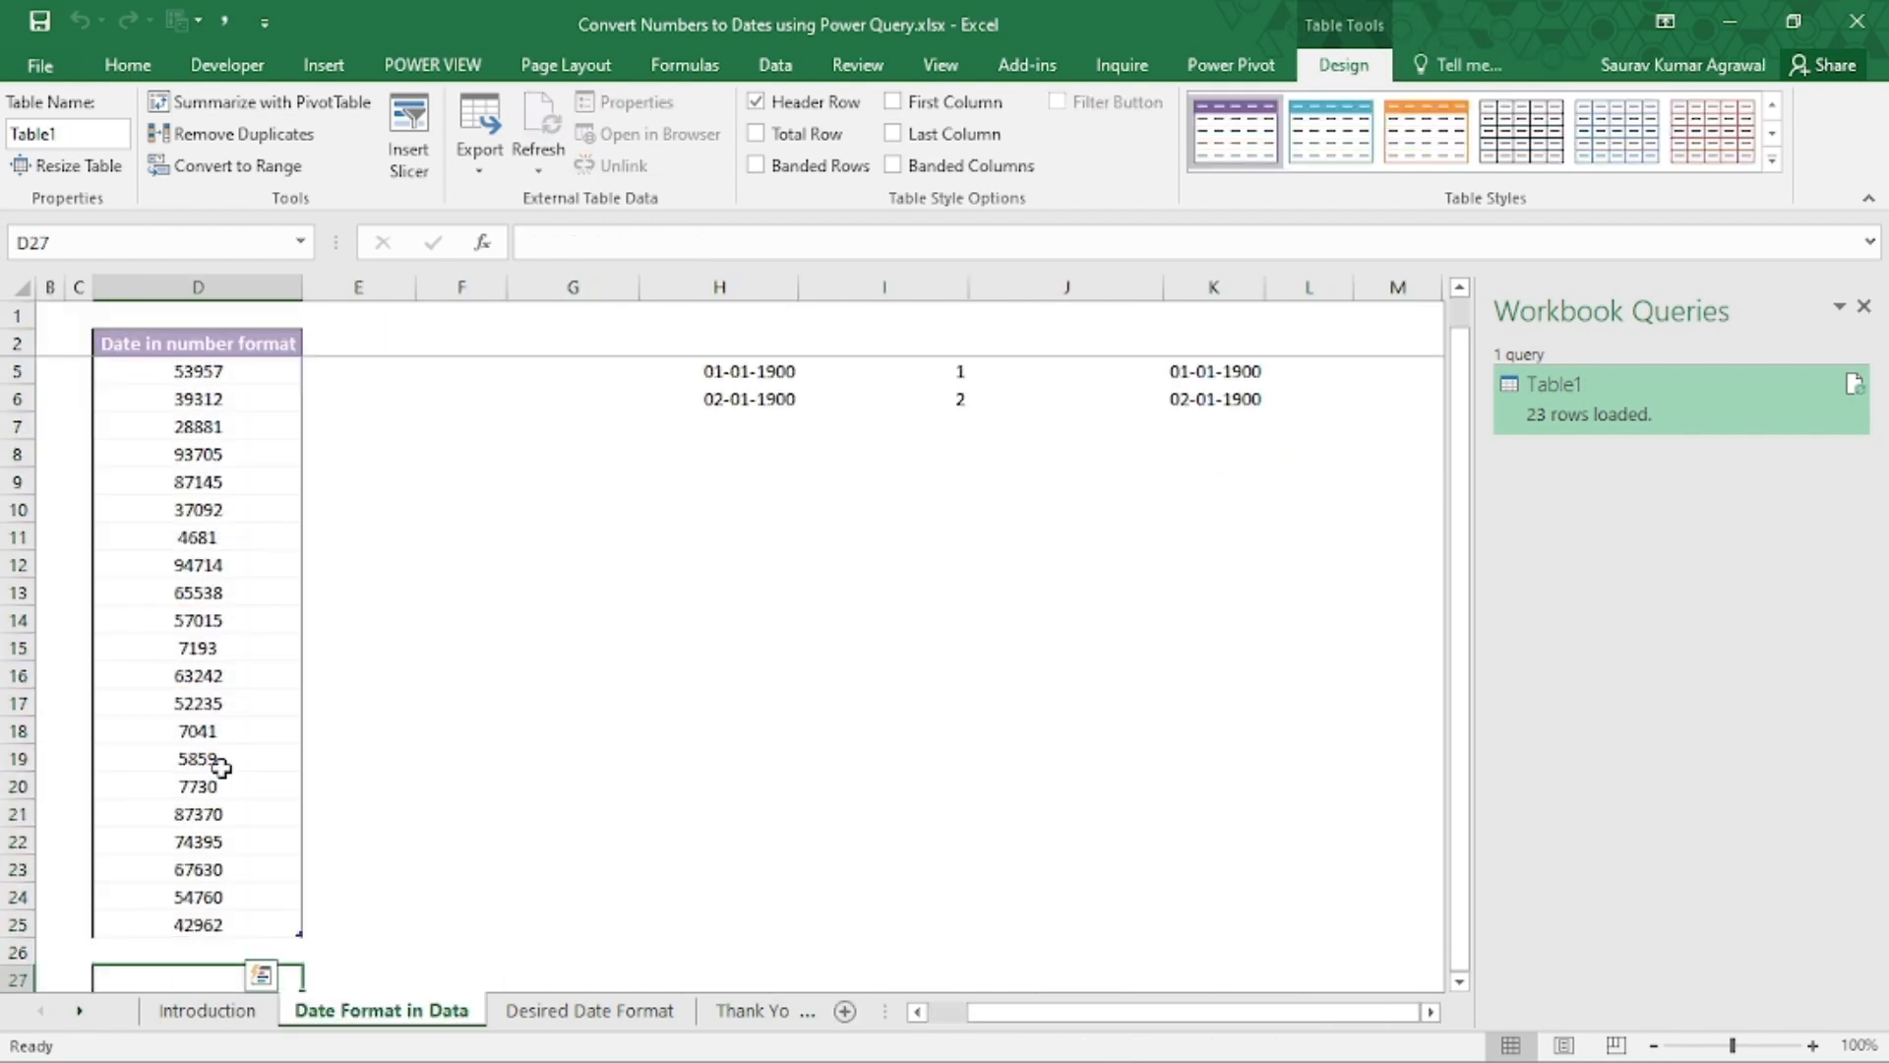
pyautogui.press('Up')
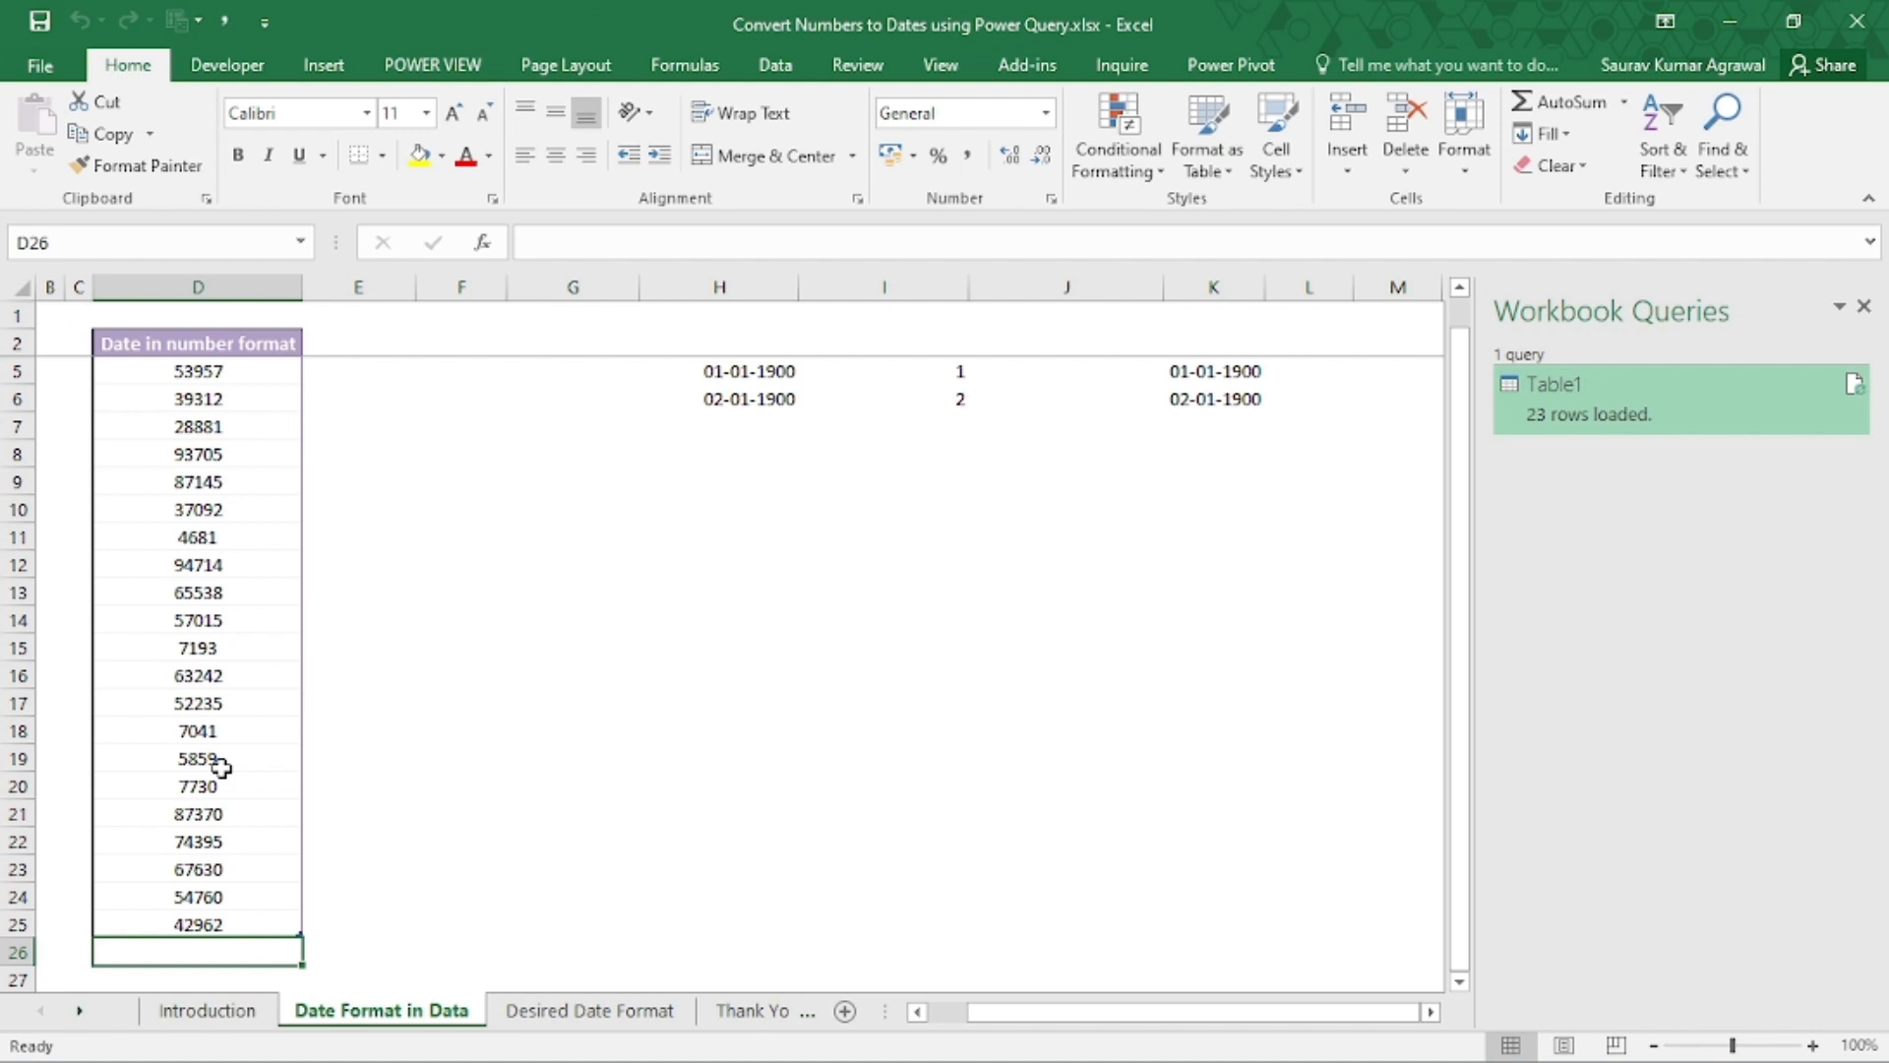
pyautogui.write('50000')
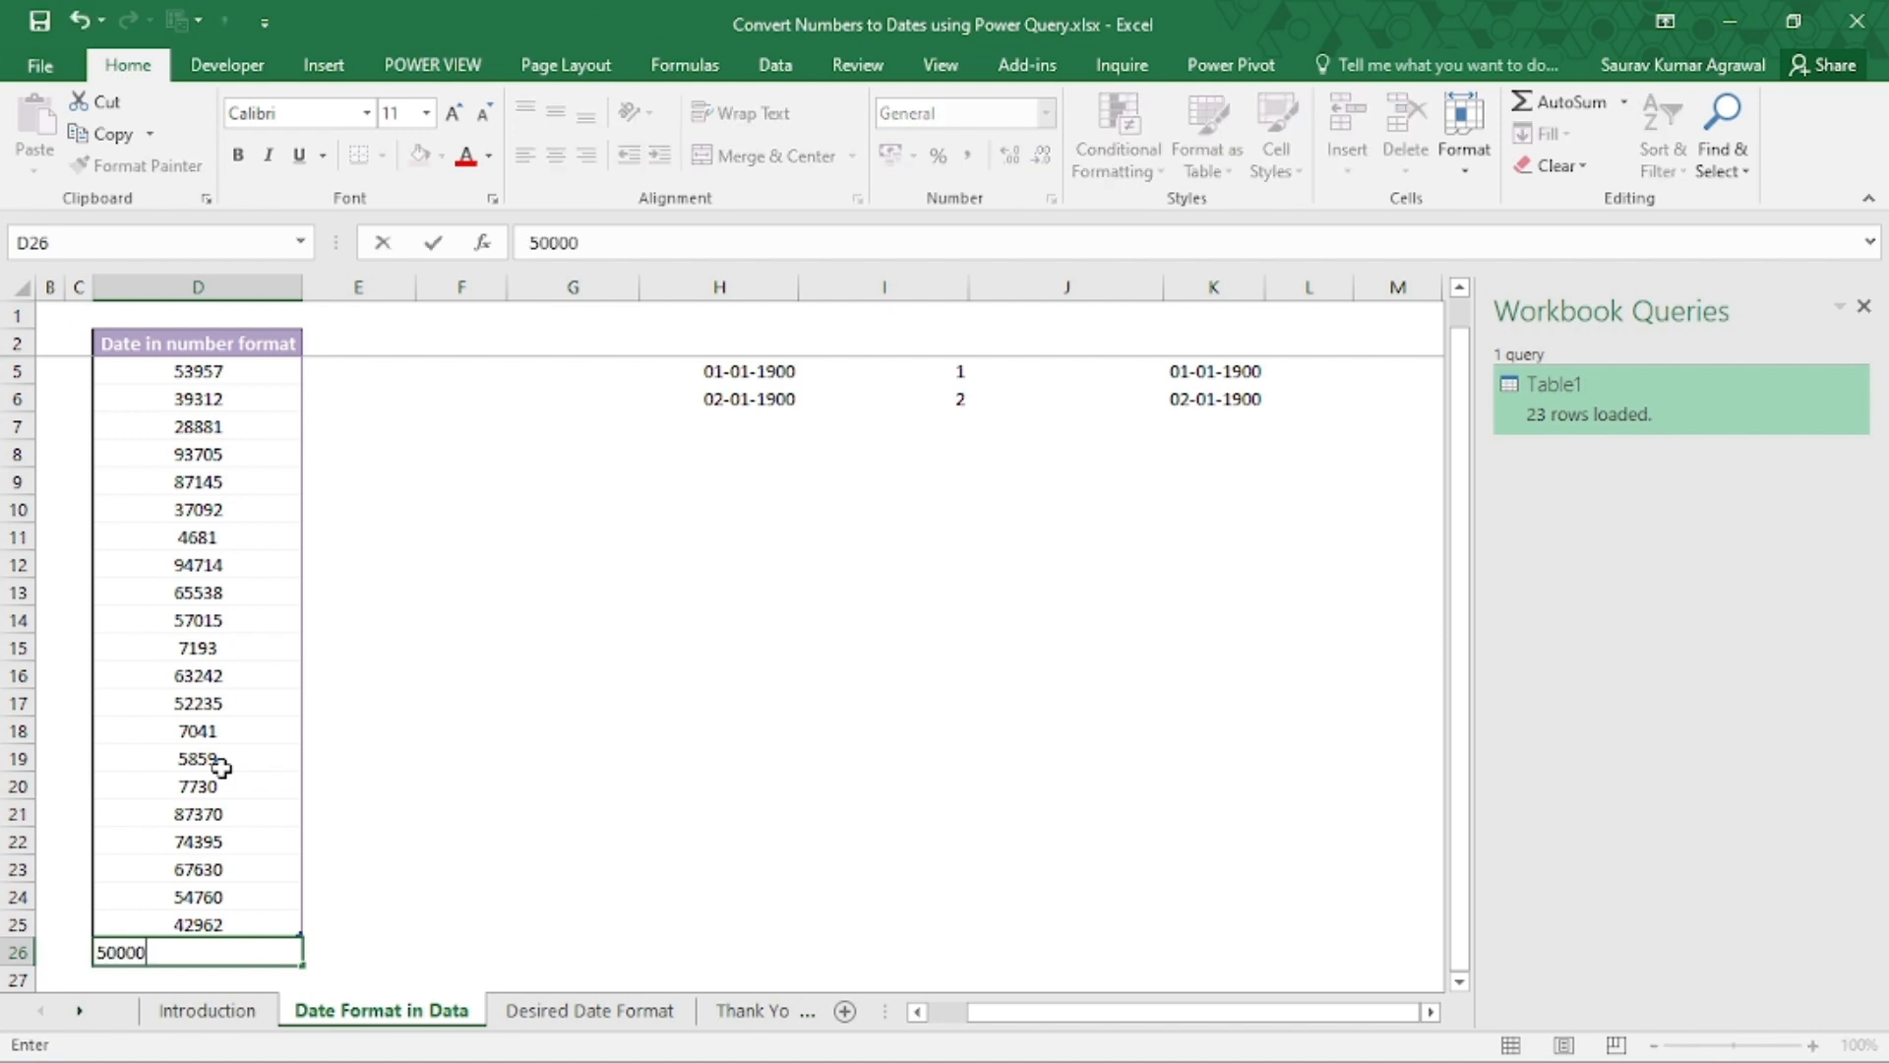
pyautogui.press('Left')
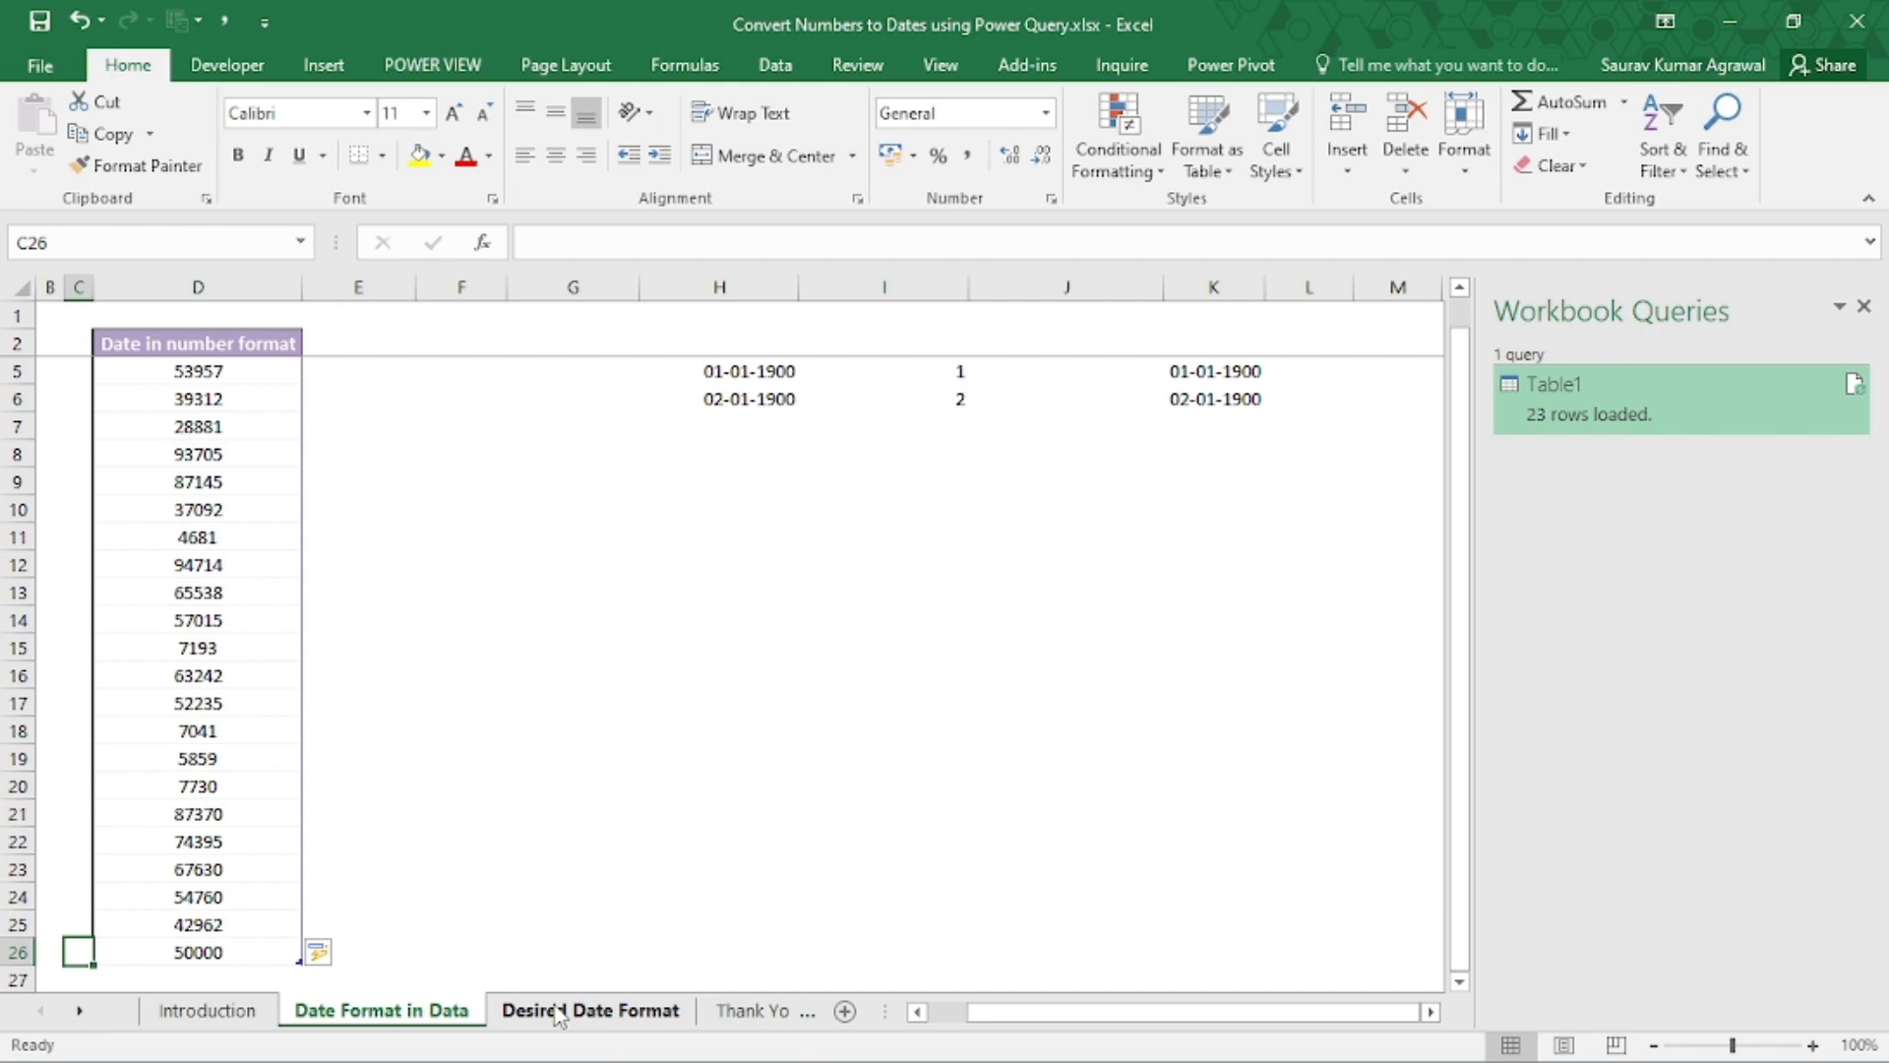
# Refresh the Date in Date Format table on Sheet1 and go back to its header cell A1.
pyautogui.click(78, 1013)
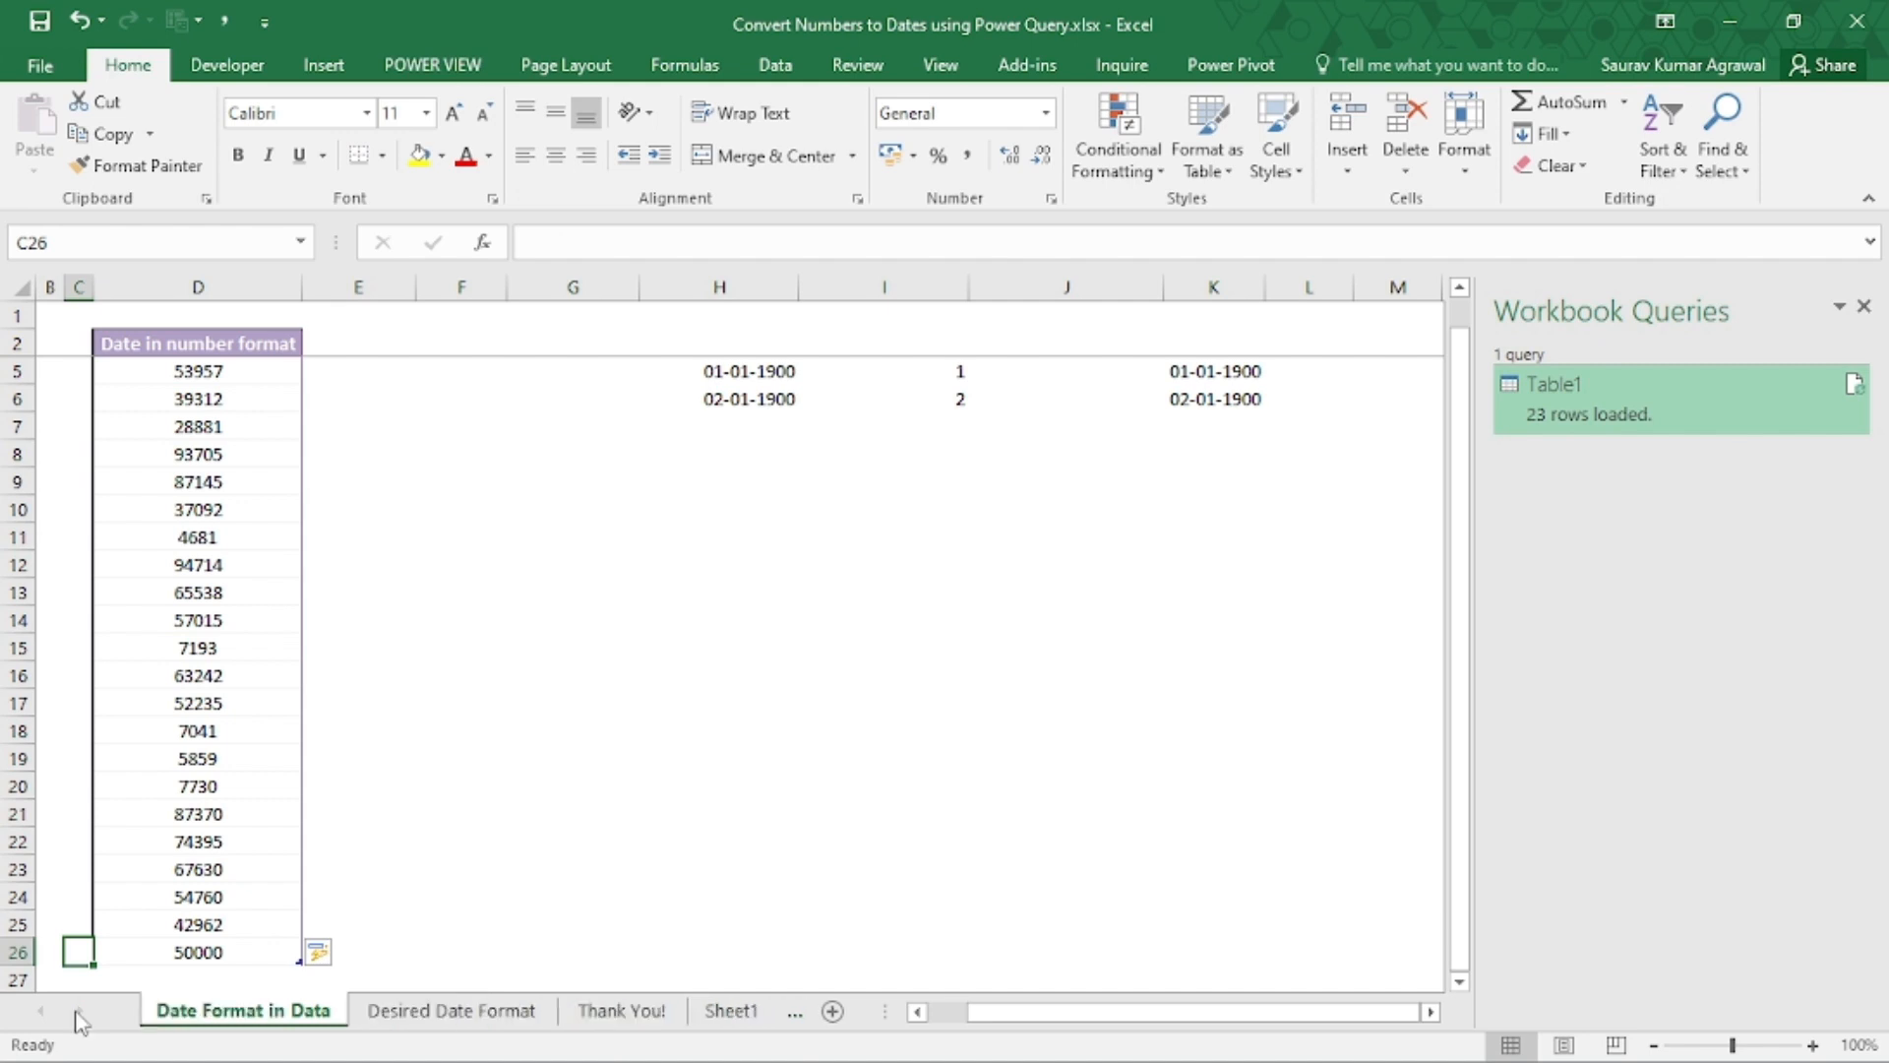
pyautogui.click(729, 1011)
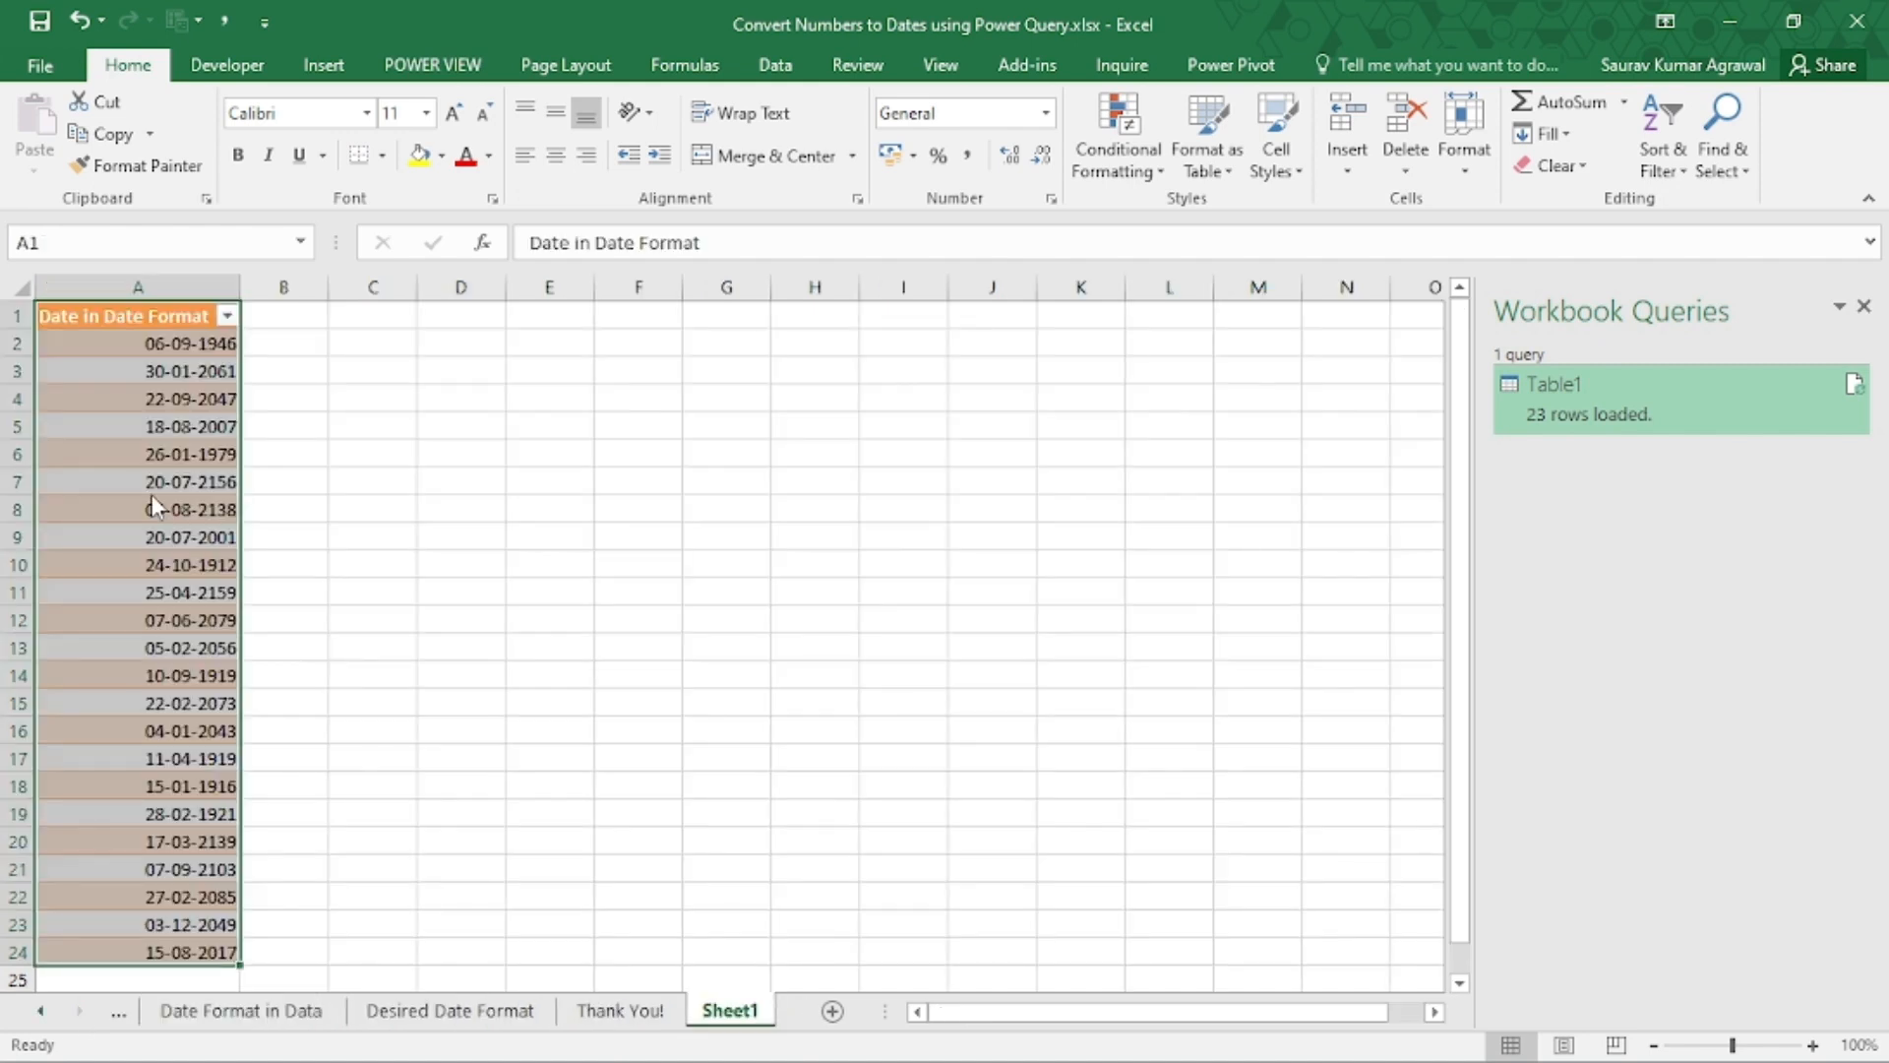
pyautogui.click(161, 455)
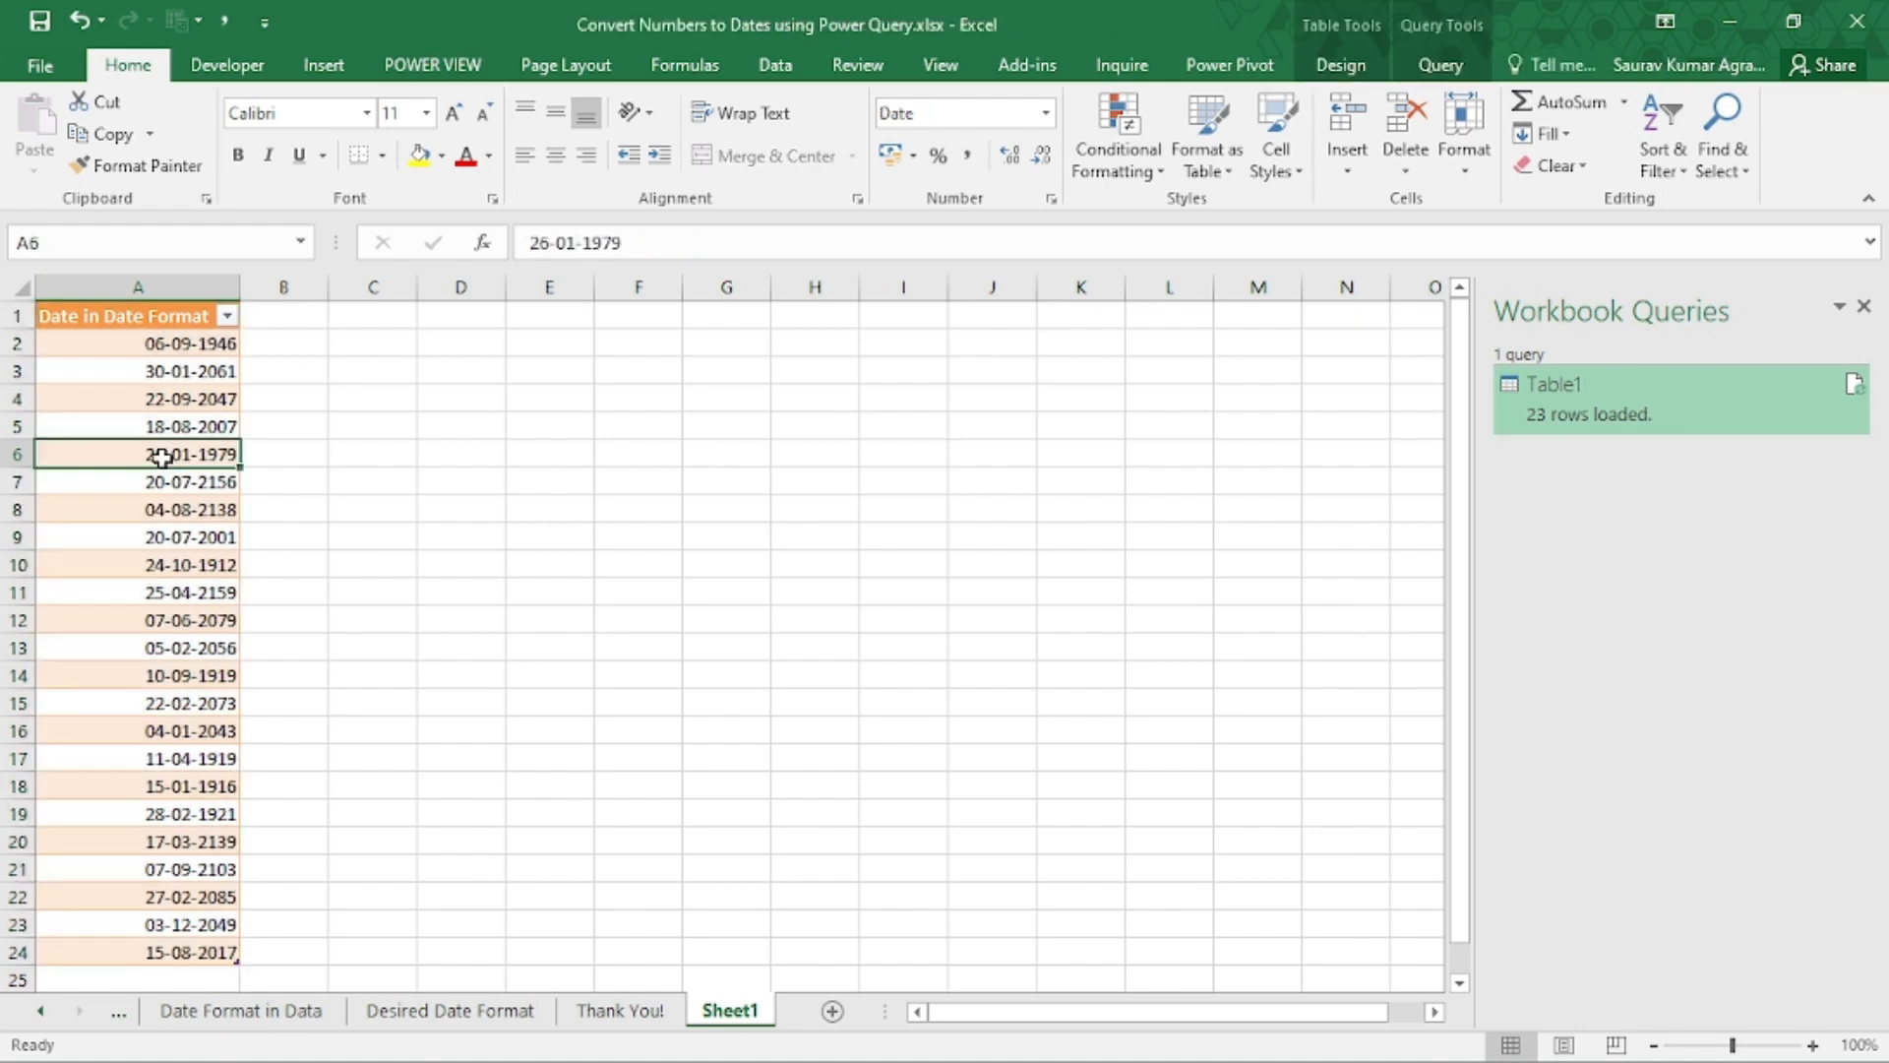
pyautogui.rightClick(162, 457)
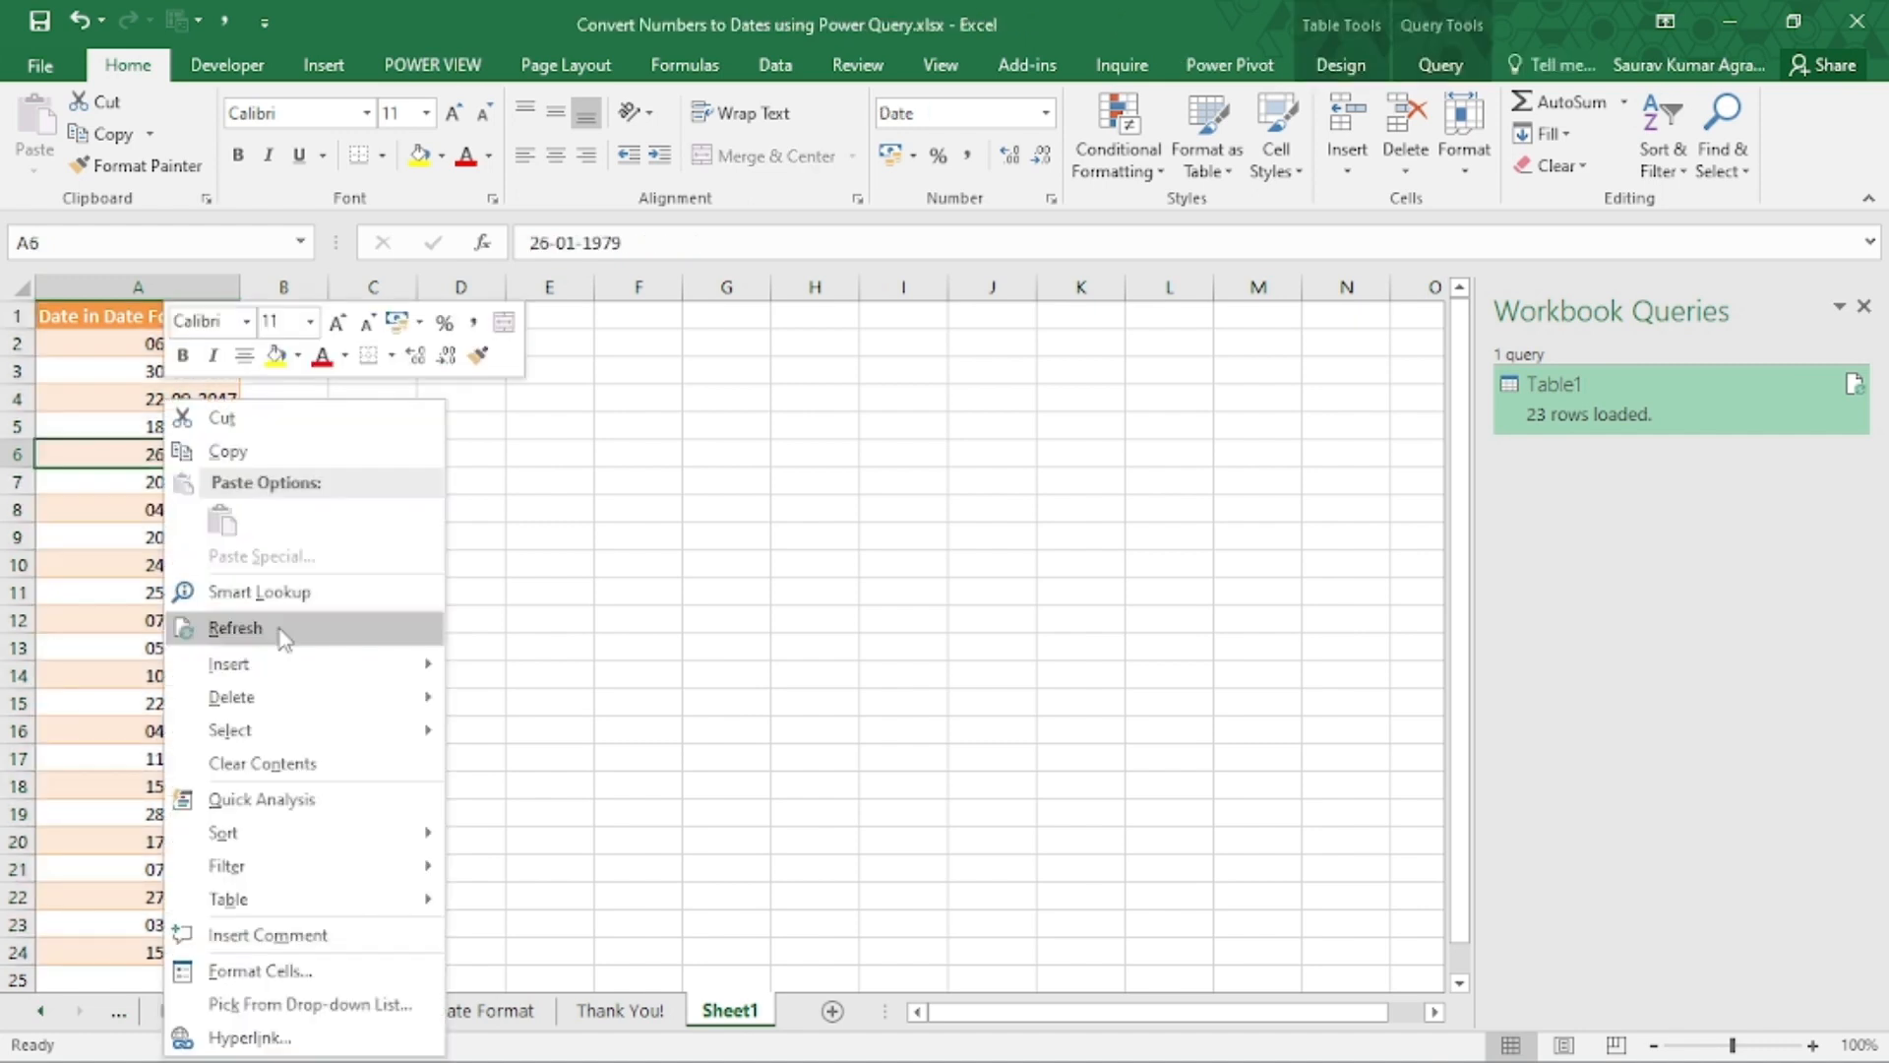
pyautogui.click(283, 635)
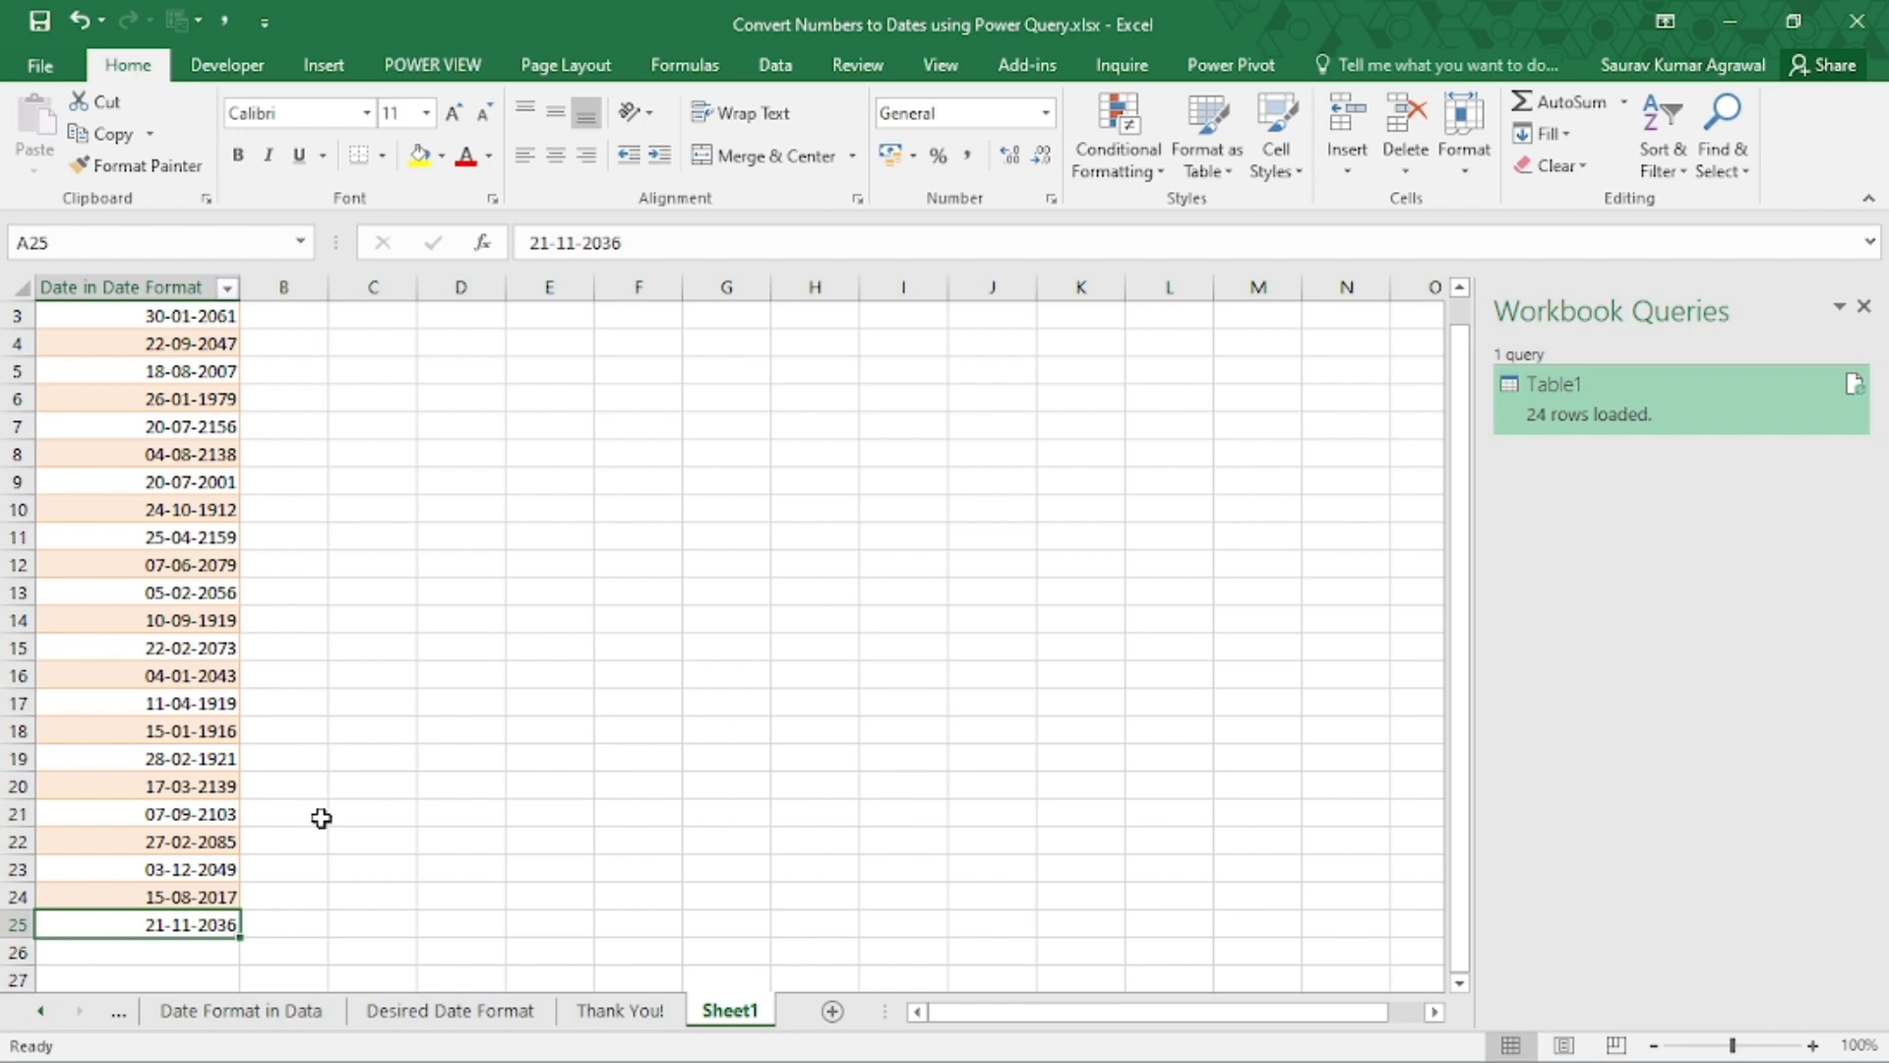
pyautogui.hotkey('ctrl', 'Home')
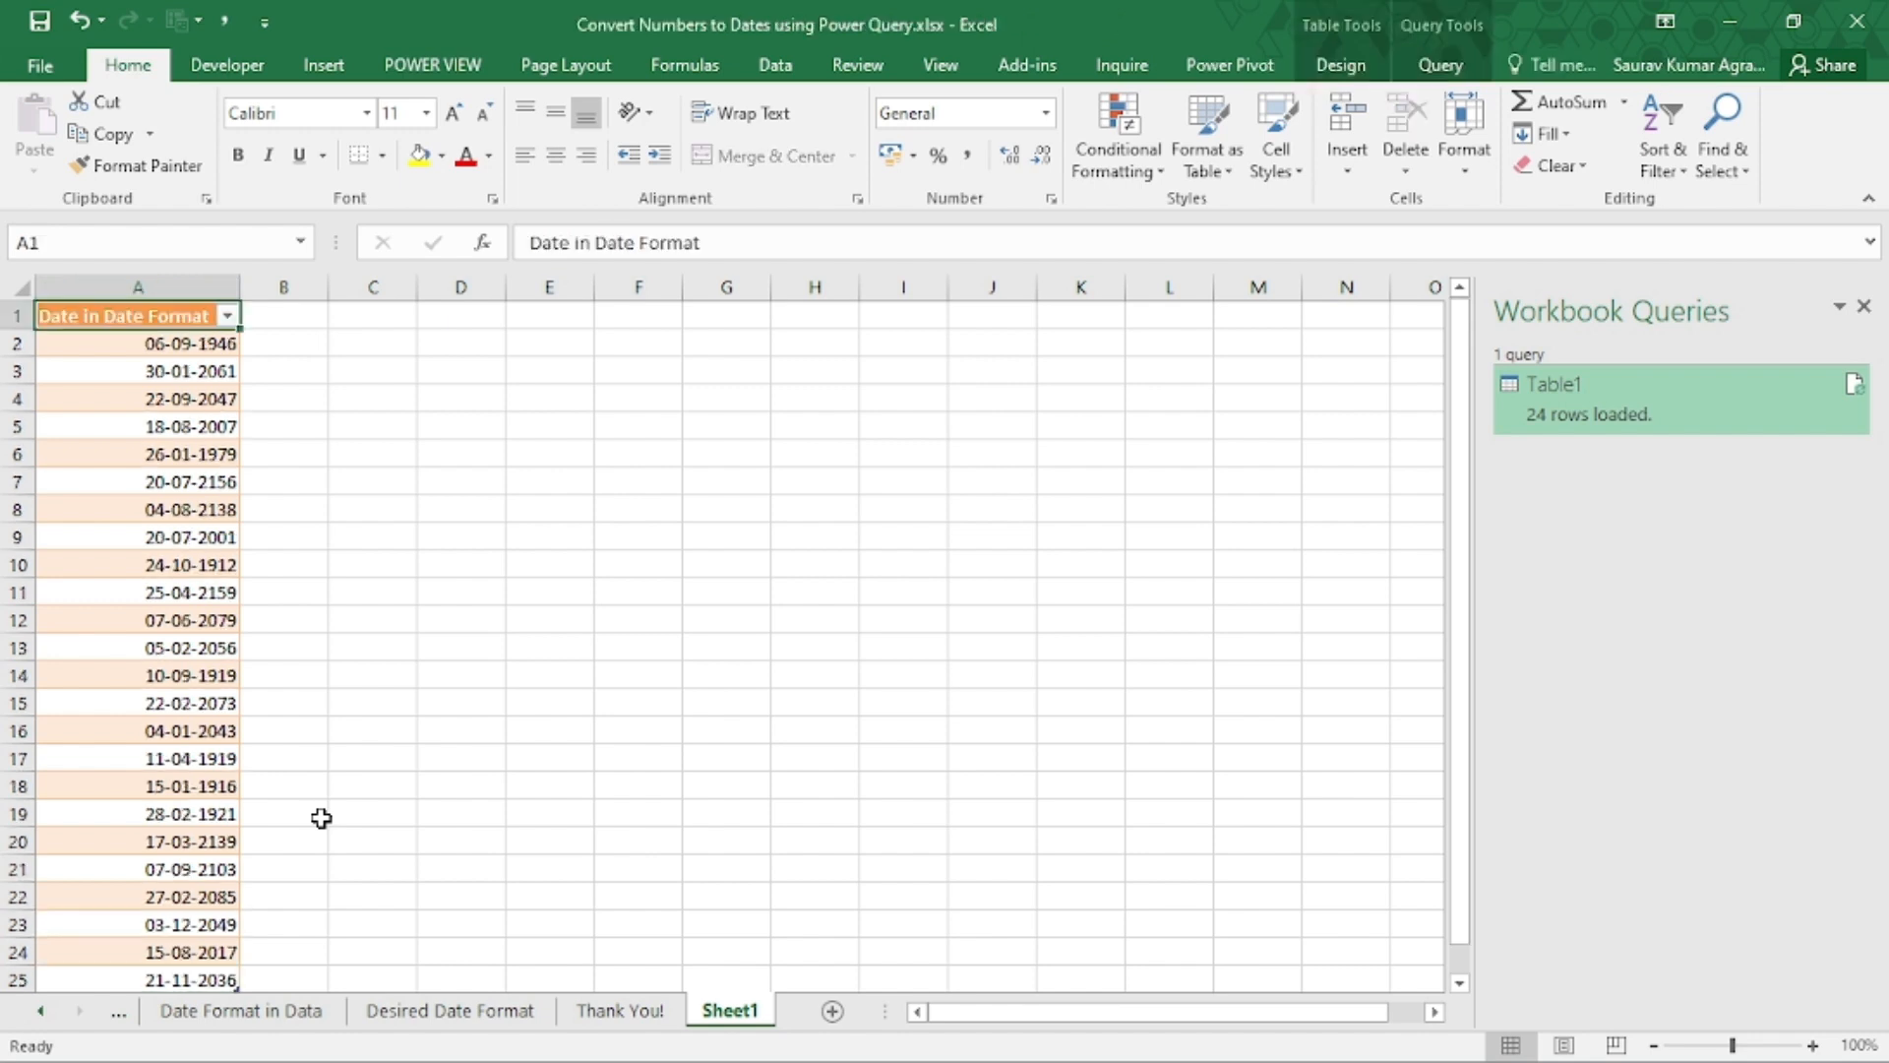